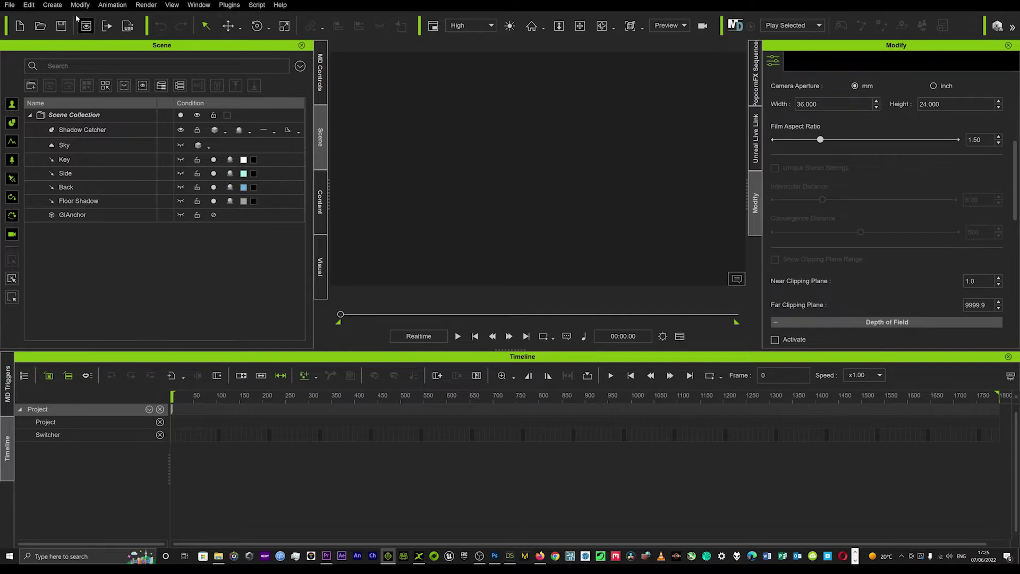
Step: Open the most recent project and delete the camera already in its scene
left_click(8, 6)
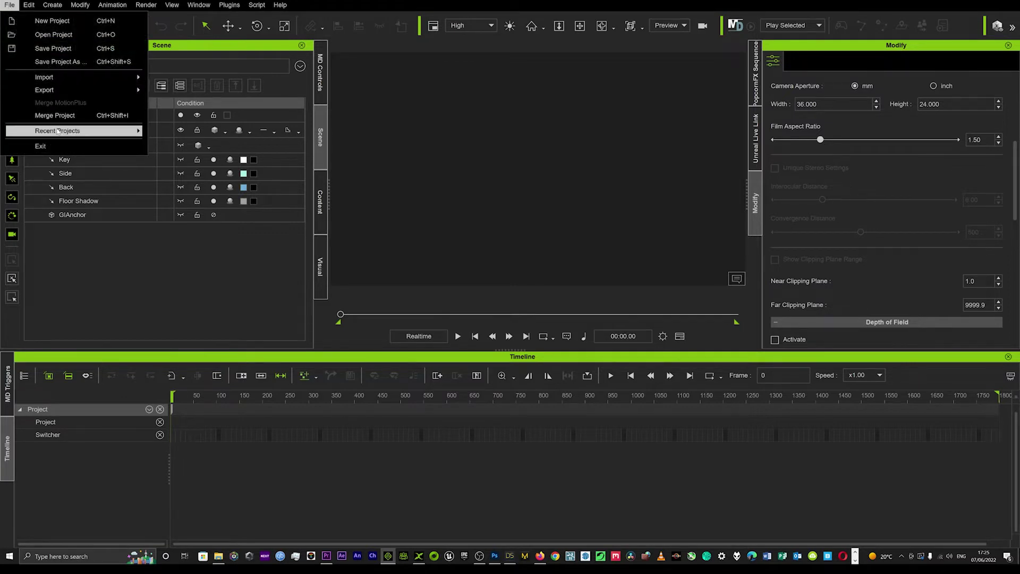
mouse_move(127, 131)
left_click(239, 131)
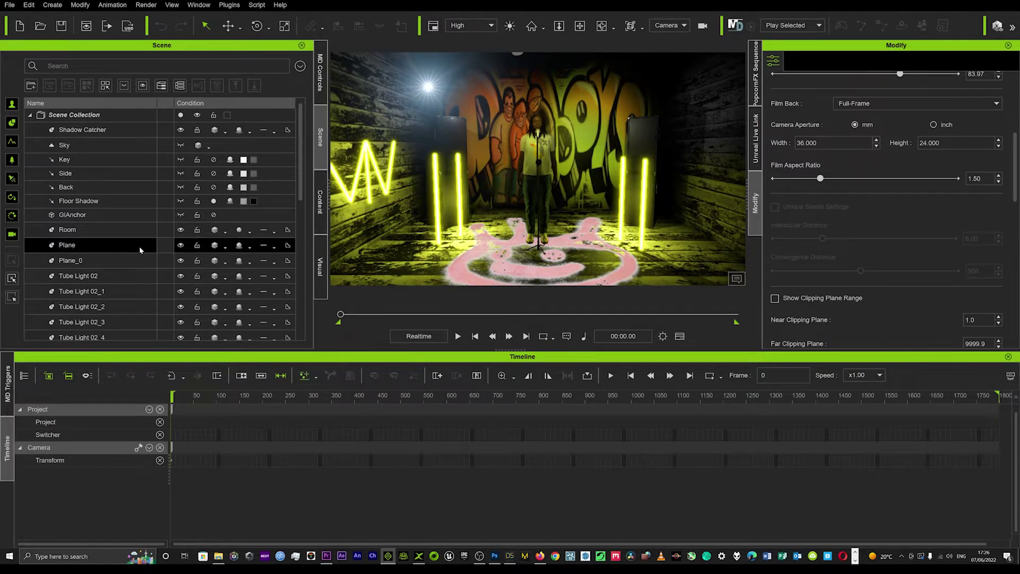
scroll(142, 246, "down", 10)
key("Delete")
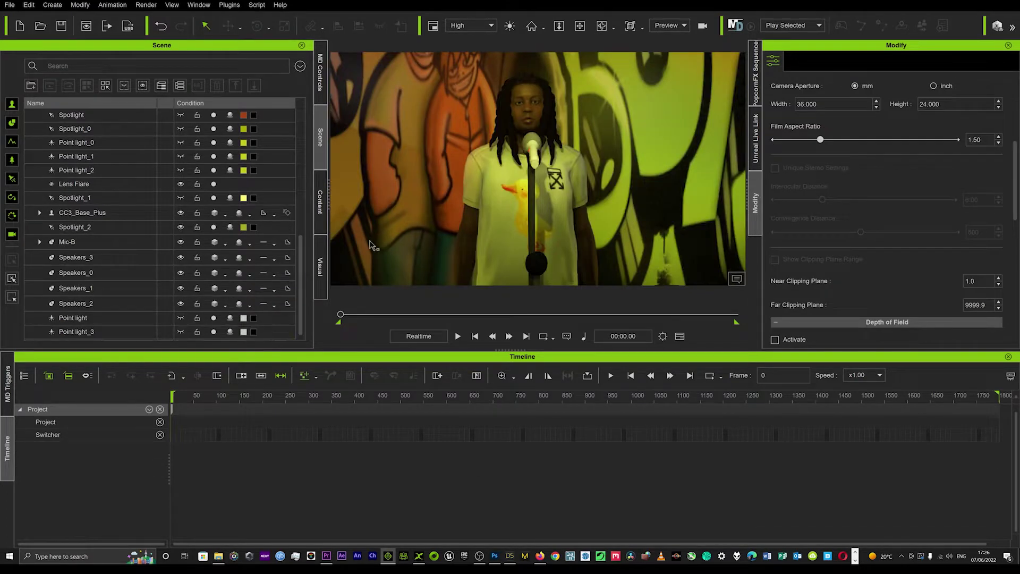
Step: Select the CC3_Base_Plus character in the preview and check which camera views are available
left_click(539, 109)
right_click_drag(541, 115, 509, 119)
right_click_drag(528, 153, 555, 144)
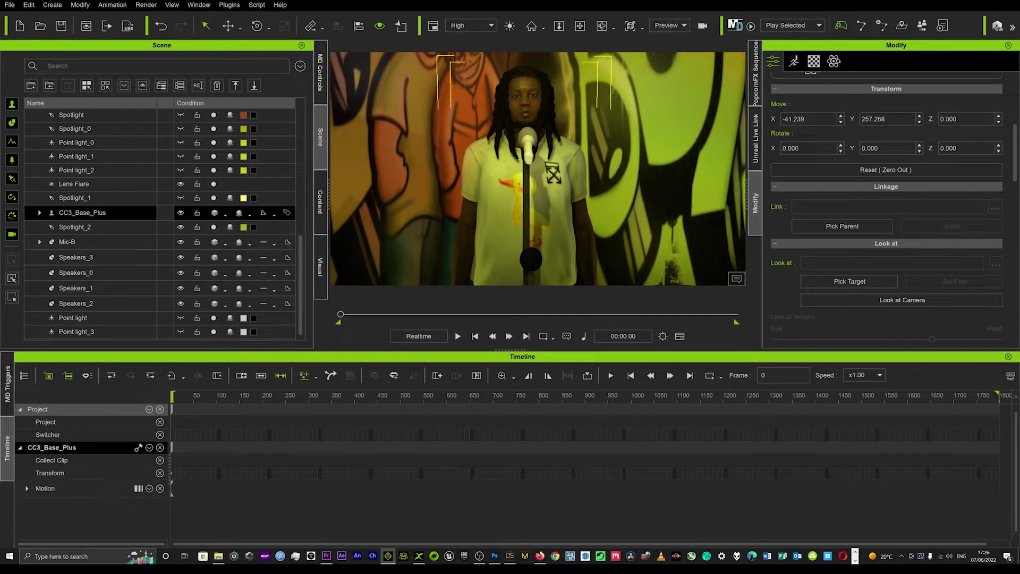
left_click(685, 26)
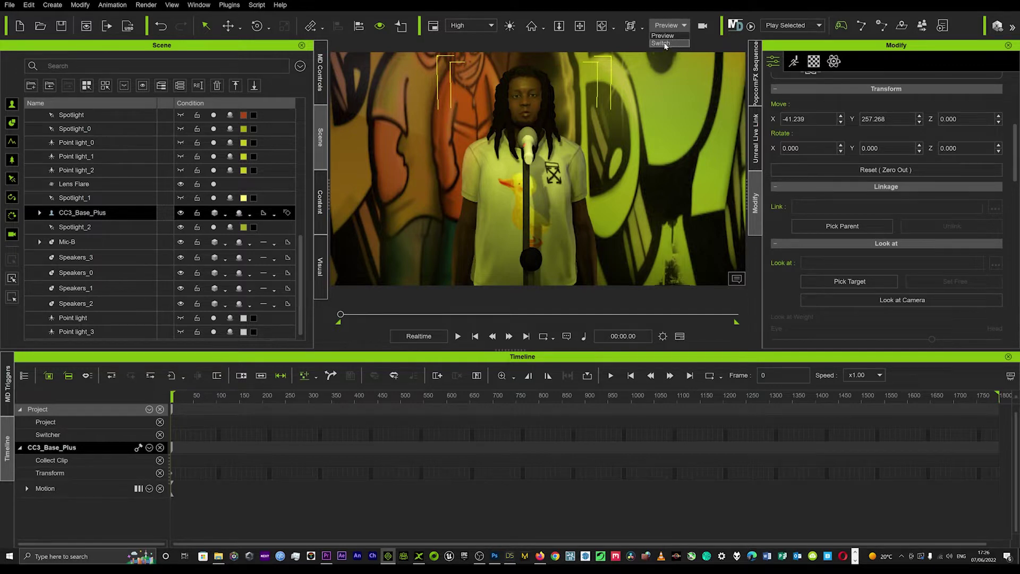
left_click(697, 41)
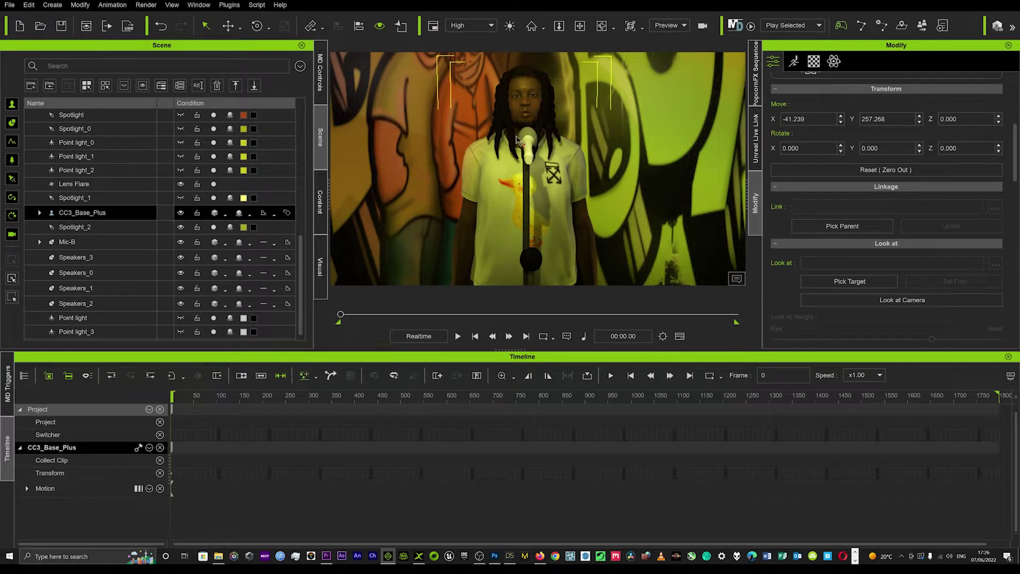
Step: Frame a medium shot of the character at the microphone from the side and create a linear camera from that view
scroll(470, 141, "down", 5)
scroll(527, 180, "down", 2)
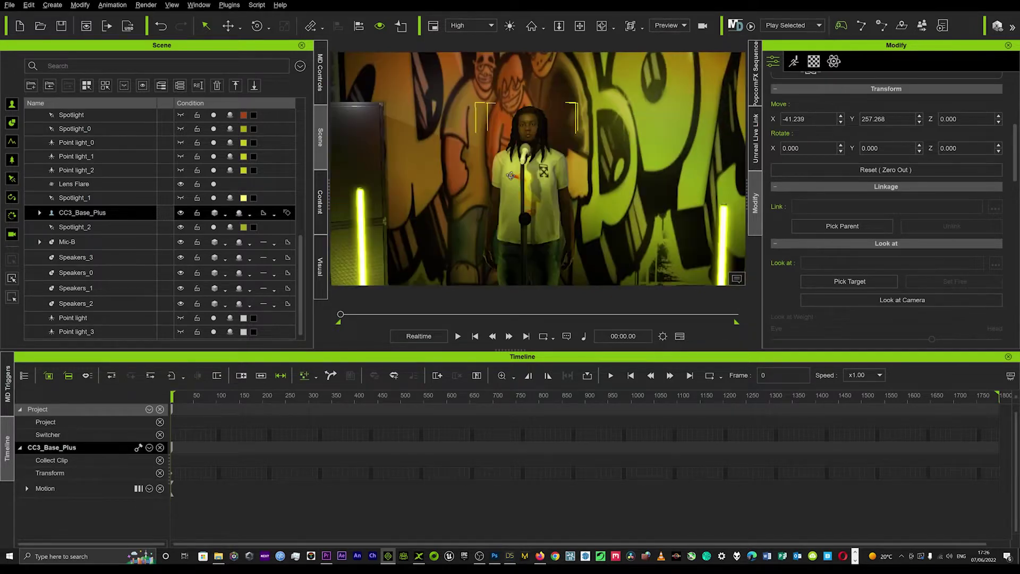
scroll(526, 180, "up", 2)
middle_click_drag(526, 179, 528, 159)
right_click_drag(529, 155, 387, 152)
right_click_drag(487, 159, 762, 169)
right_click_drag(721, 118, 530, 165)
scroll(533, 133, "up", 3)
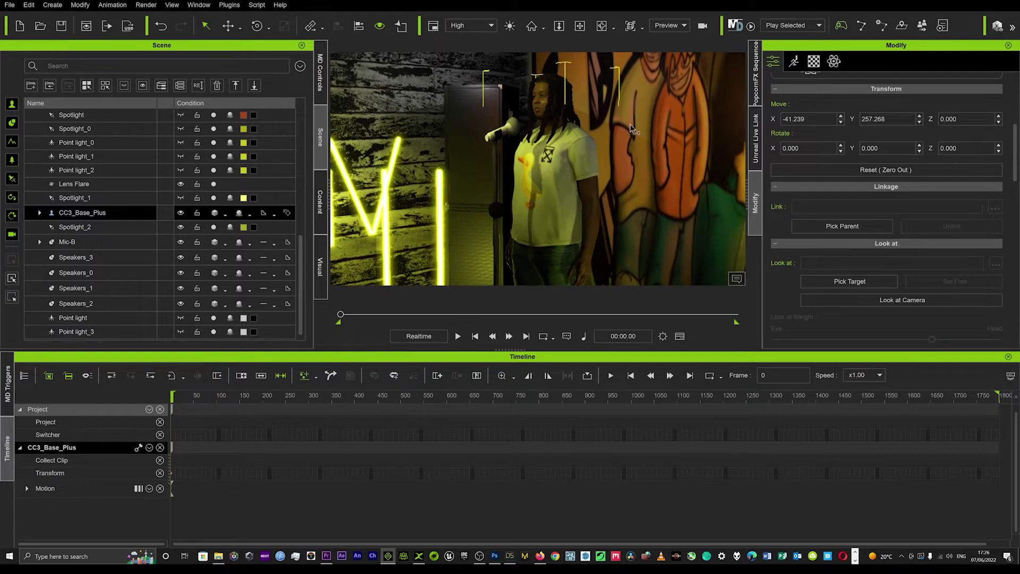
left_click(51, 5)
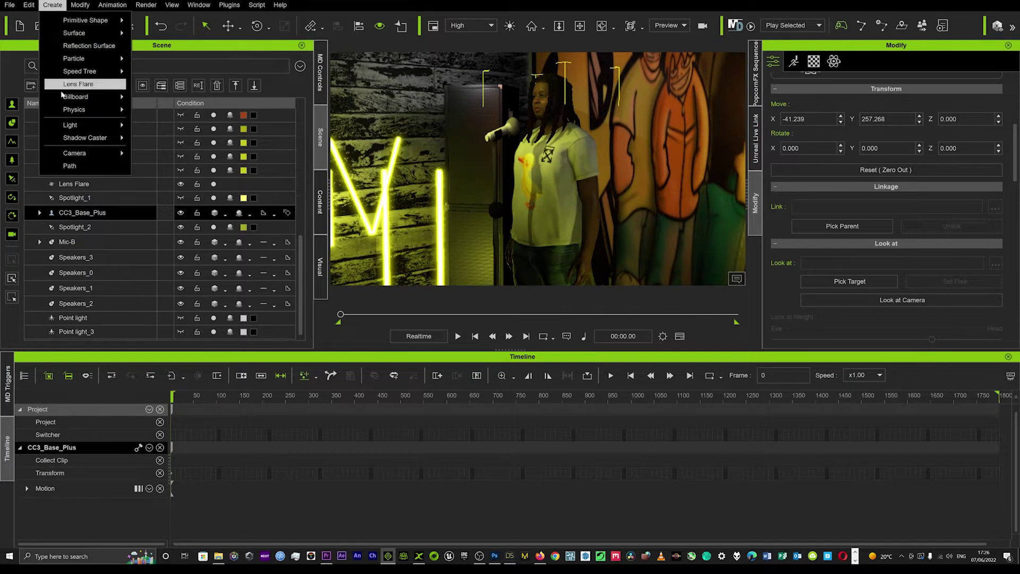
mouse_move(101, 153)
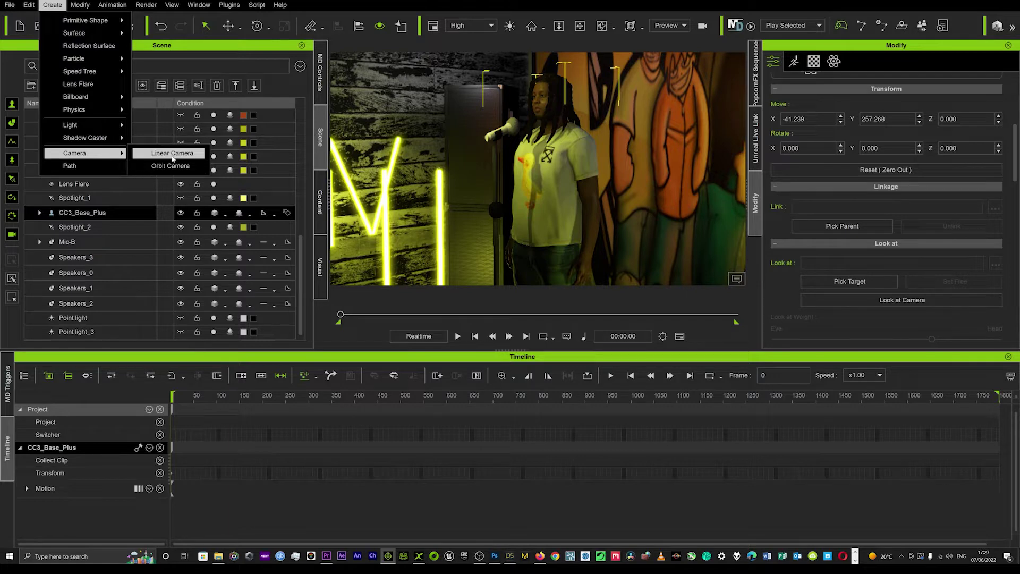
left_click(170, 165)
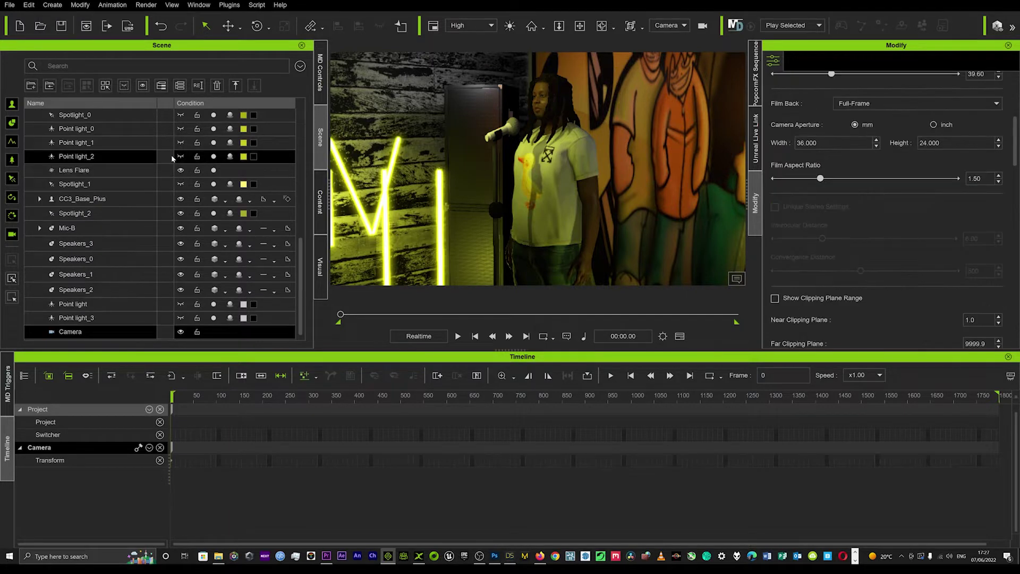
Step: Check the new camera in the list of camera views and rename it as Medium shot - side
left_click(671, 26)
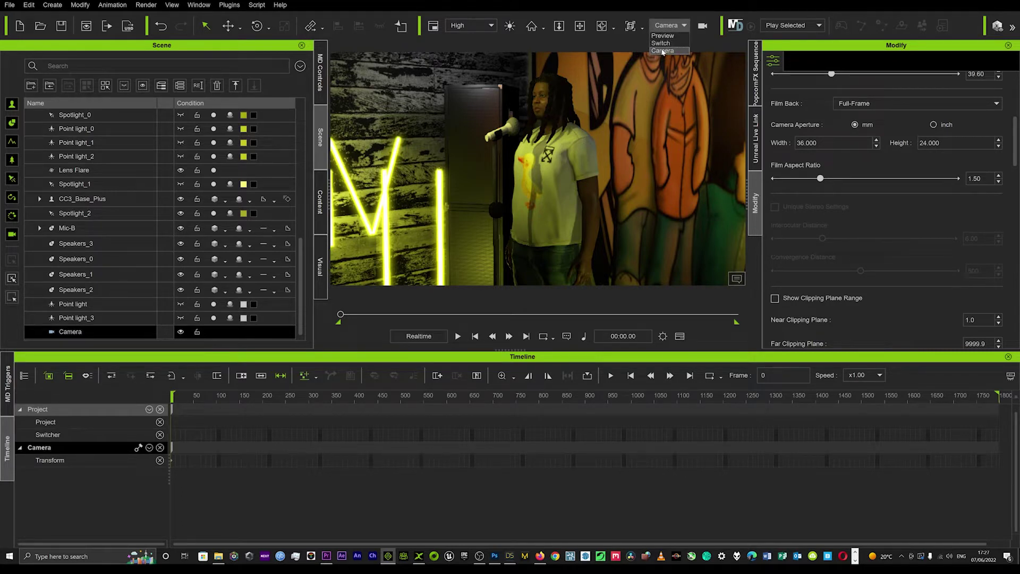
left_click(642, 40)
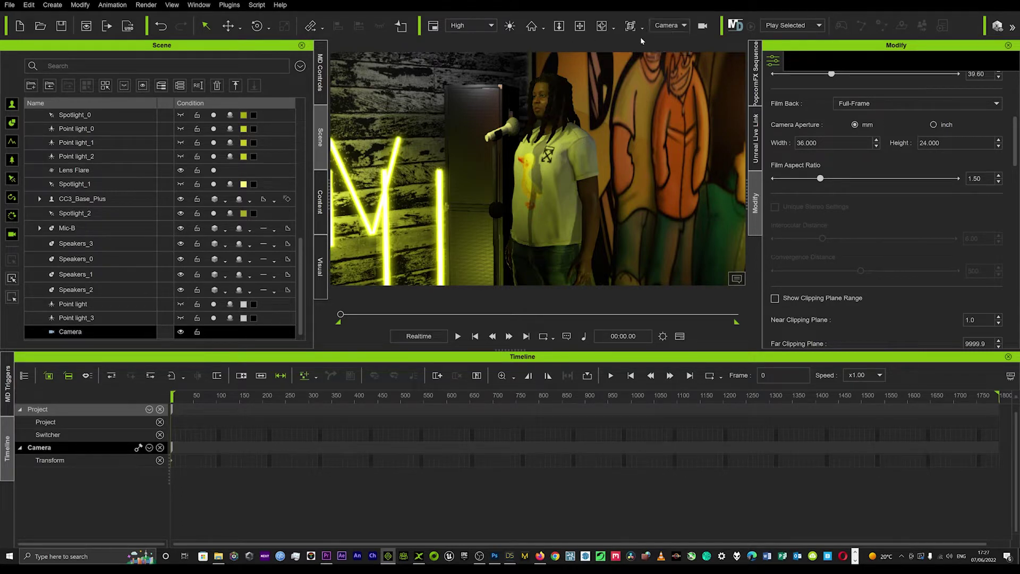
double_click(77, 333)
double_click(80, 333)
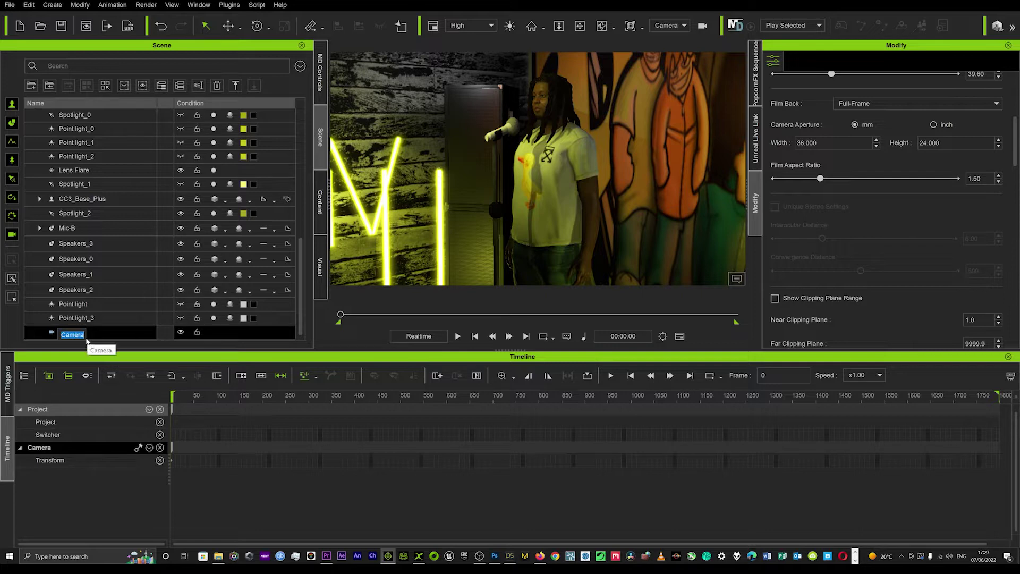
key("Caps_Lock")
type("M")
key("Caps_Lock")
type("edium shot - side")
key("Return")
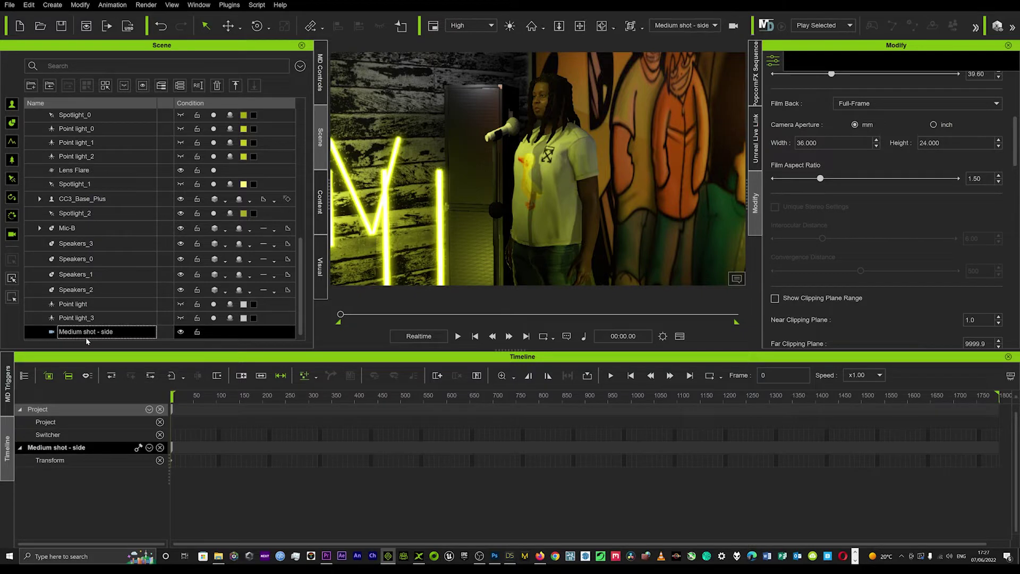
Step: Slightly adjust the framing through the Medium shot - side camera, then scrub the timeline and return to the start
left_click(709, 25)
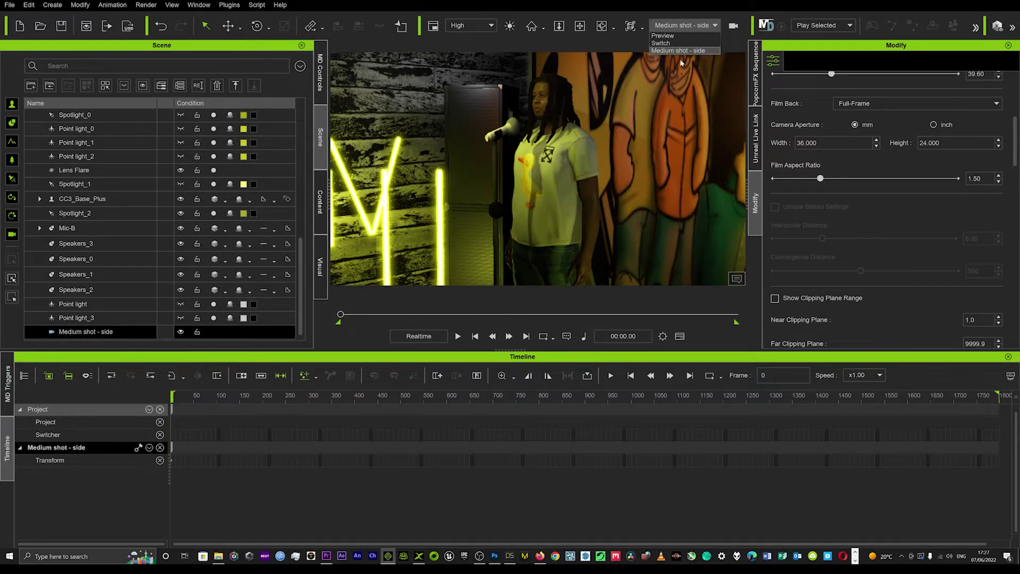
left_click(694, 25)
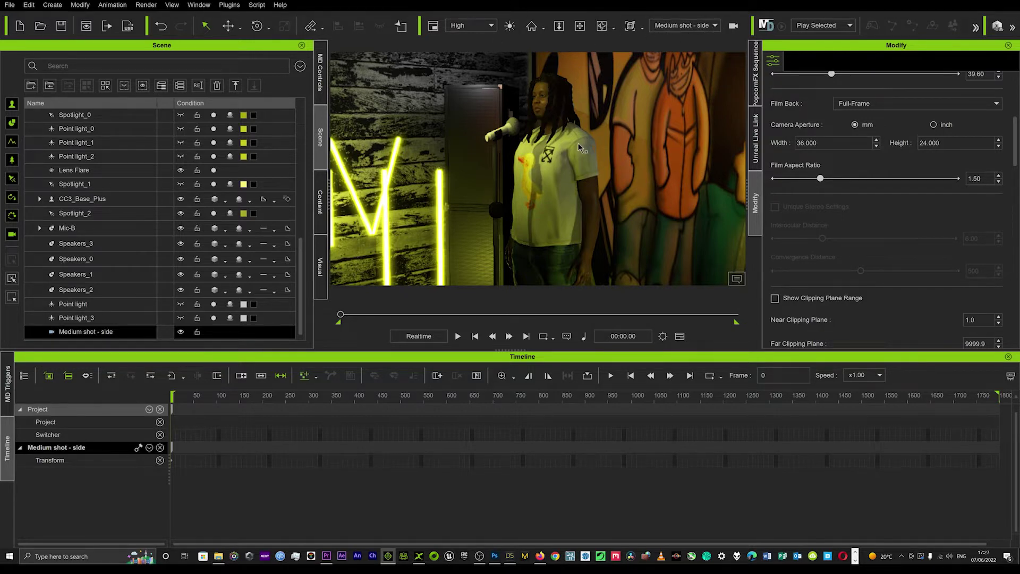
middle_click_drag(547, 145, 563, 145)
right_click_drag(564, 145, 543, 143)
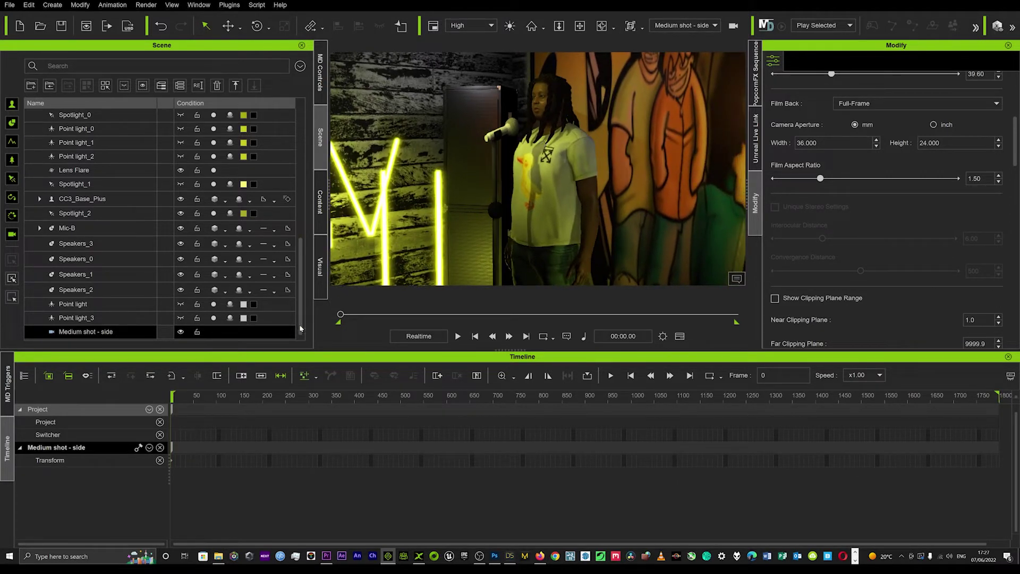
left_click_drag(340, 314, 533, 314)
left_click_drag(448, 308, 333, 306)
Step: Select the Medium shot - side camera and try its 20mm and 35mm lens presets before going back to 50mm
scroll(827, 198, "up", 5)
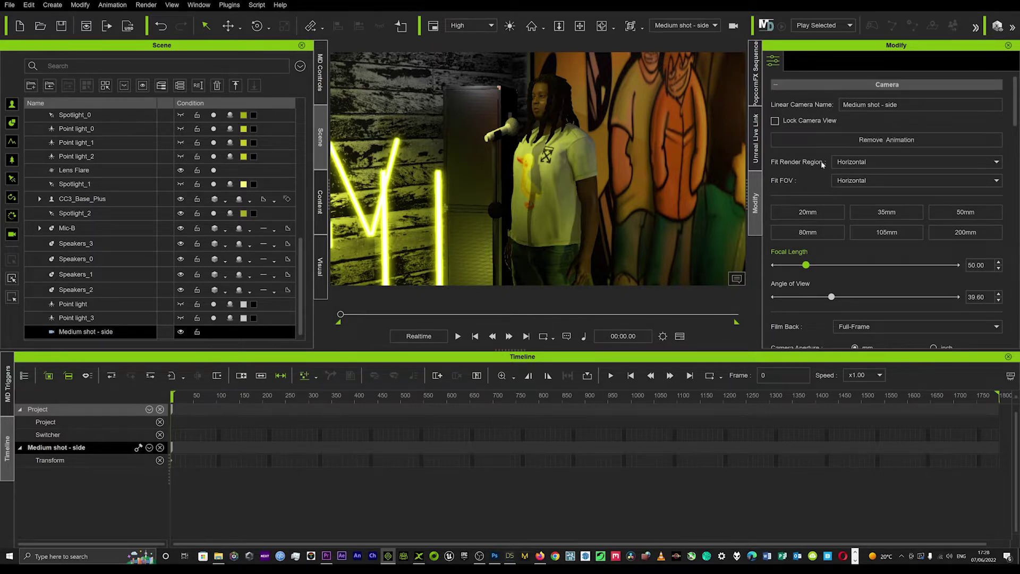
left_click(543, 102)
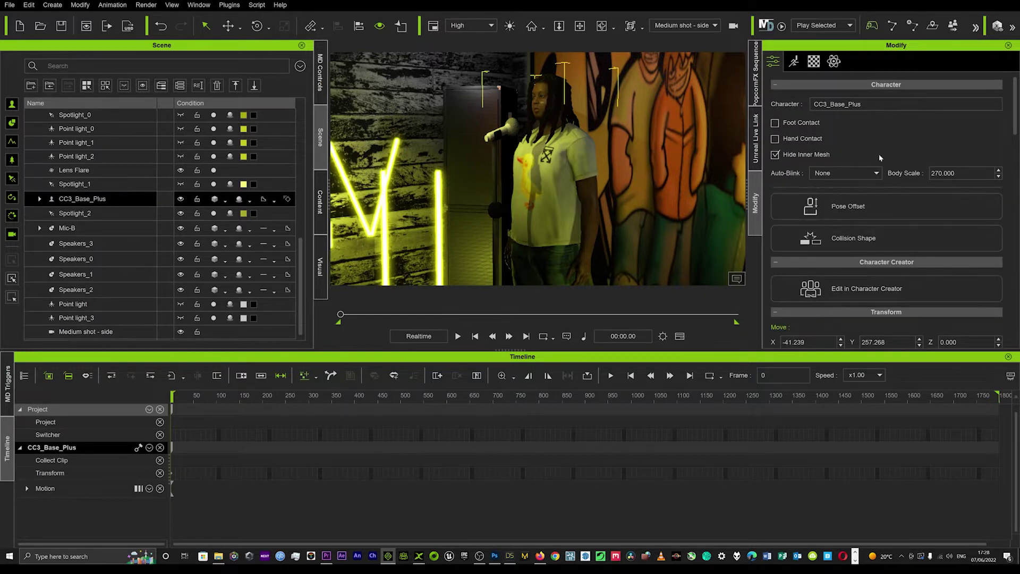
left_click(734, 26)
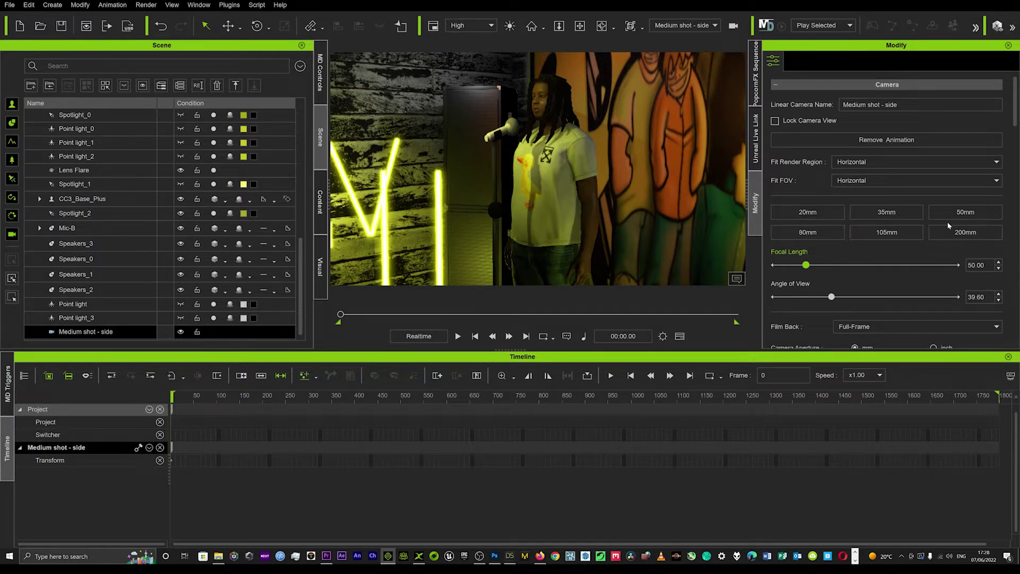
left_click(809, 213)
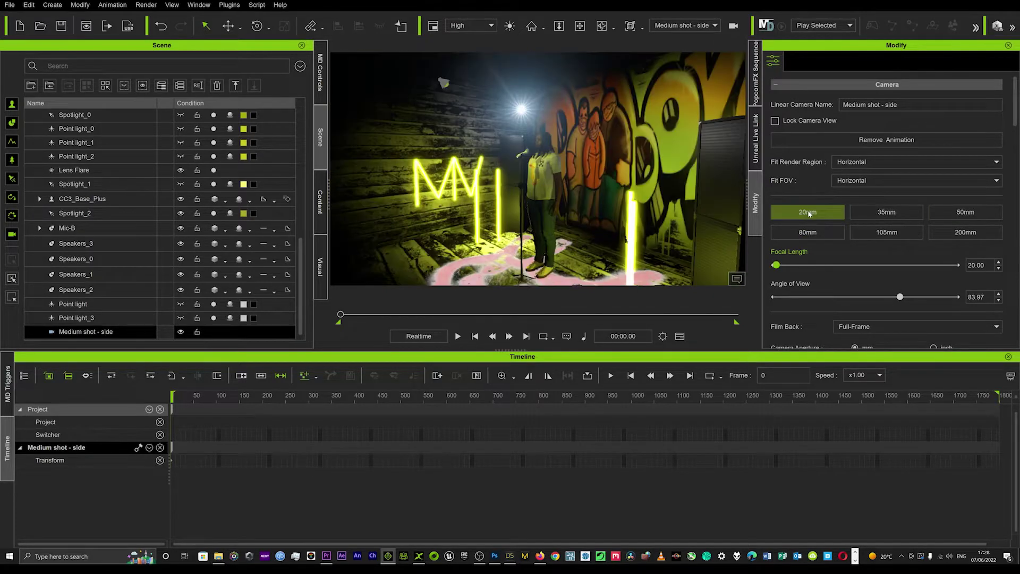
left_click(887, 212)
left_click(967, 213)
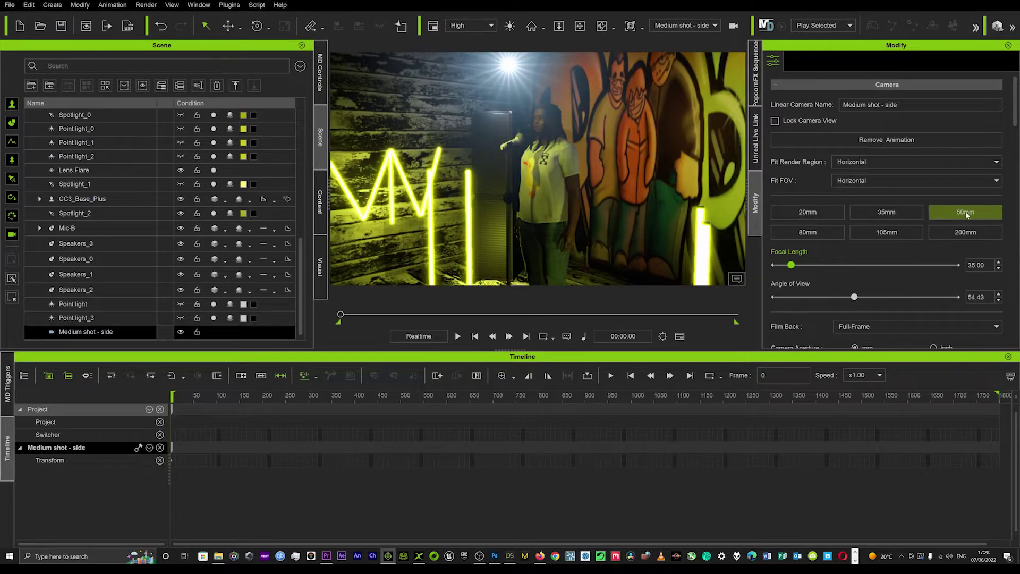
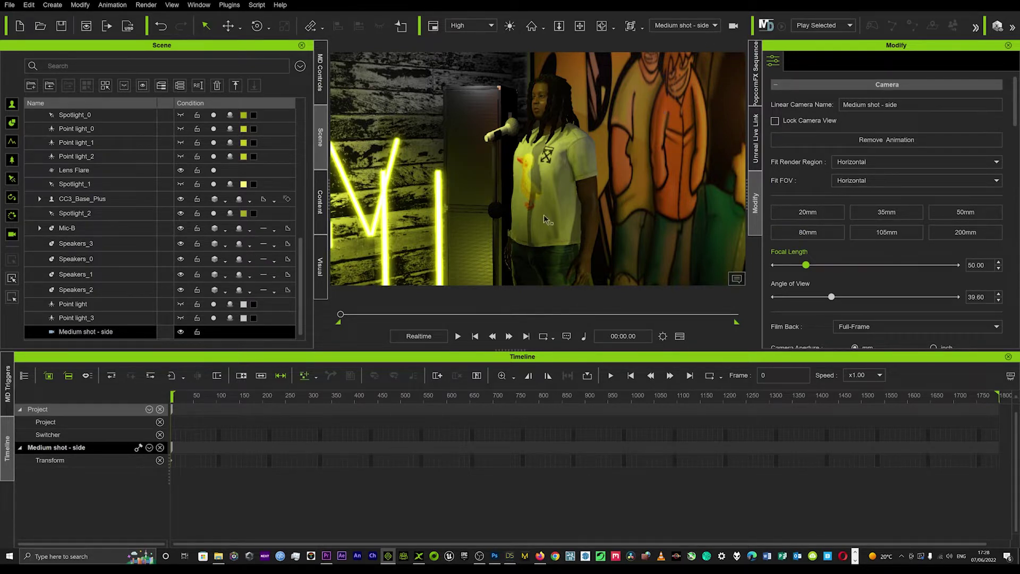
Step: Switch to the Preview view and examine the Medium shot - side camera's placement relative to the character
left_click(715, 25)
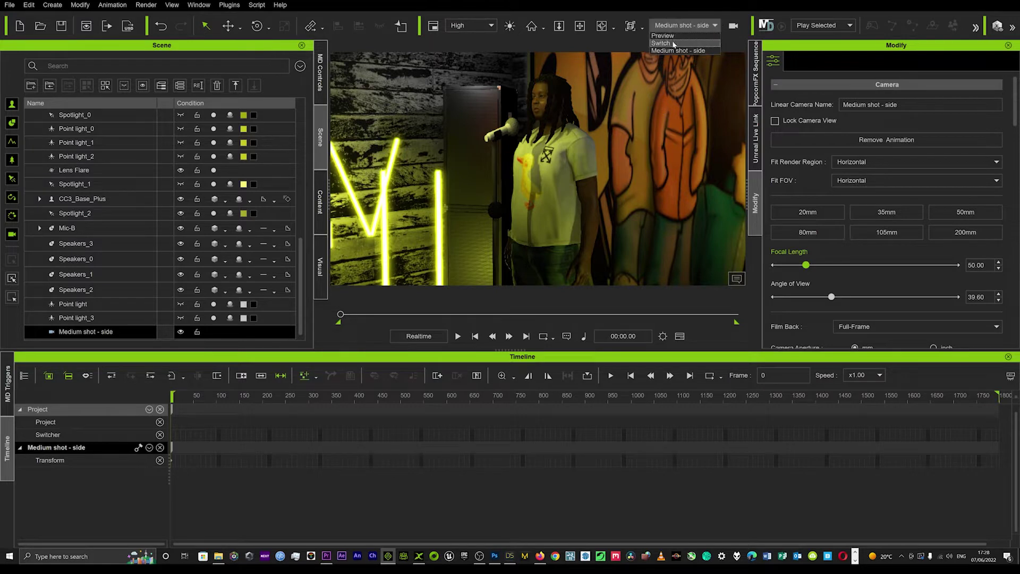
left_click(671, 35)
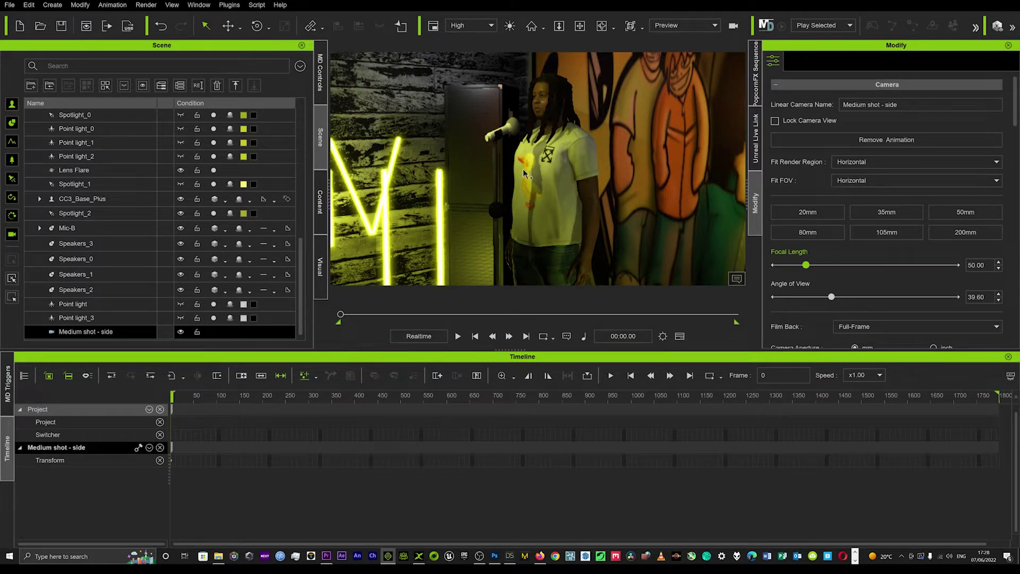
scroll(524, 169, "down", 1)
scroll(525, 169, "down", 5)
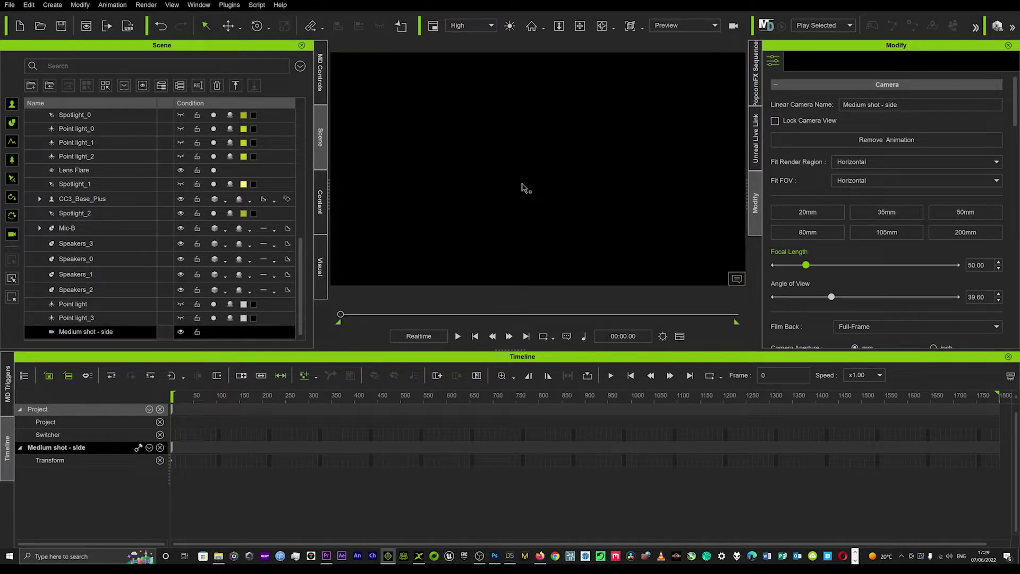
scroll(550, 191, "down", 2)
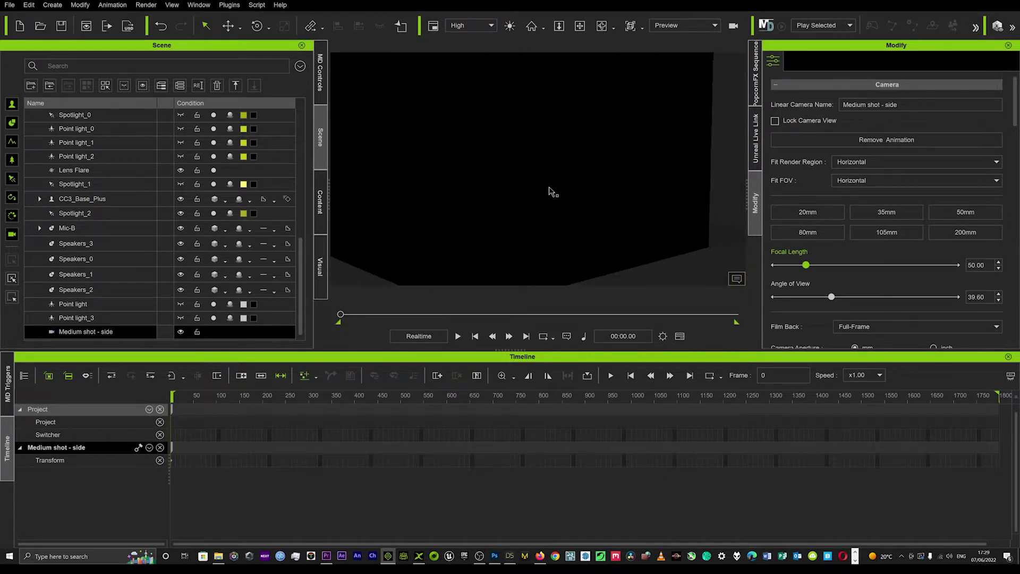
scroll(538, 200, "down", 2)
scroll(538, 202, "down", 1)
scroll(539, 201, "up", 4)
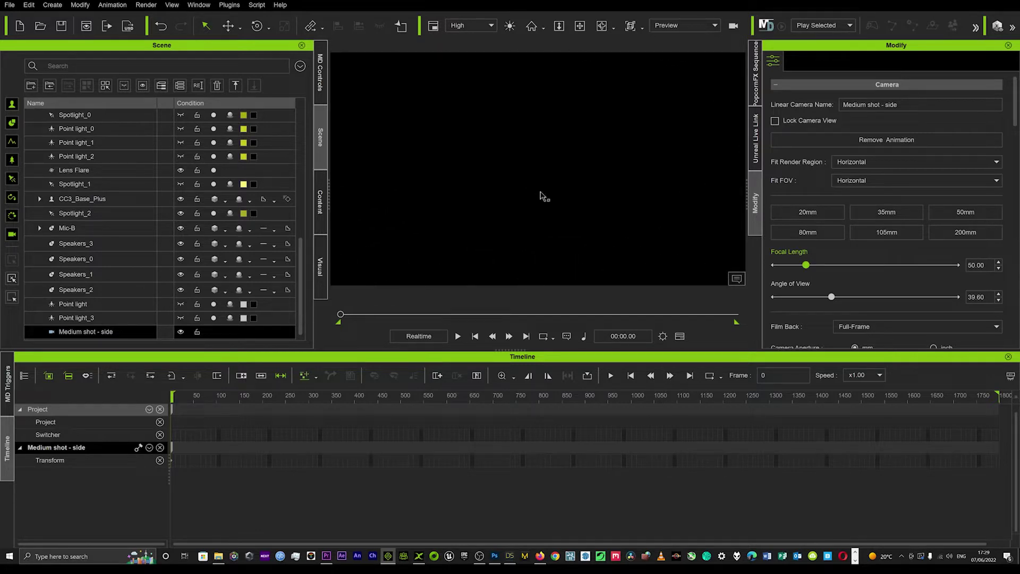
scroll(542, 192, "down", 3)
scroll(543, 194, "up", 2)
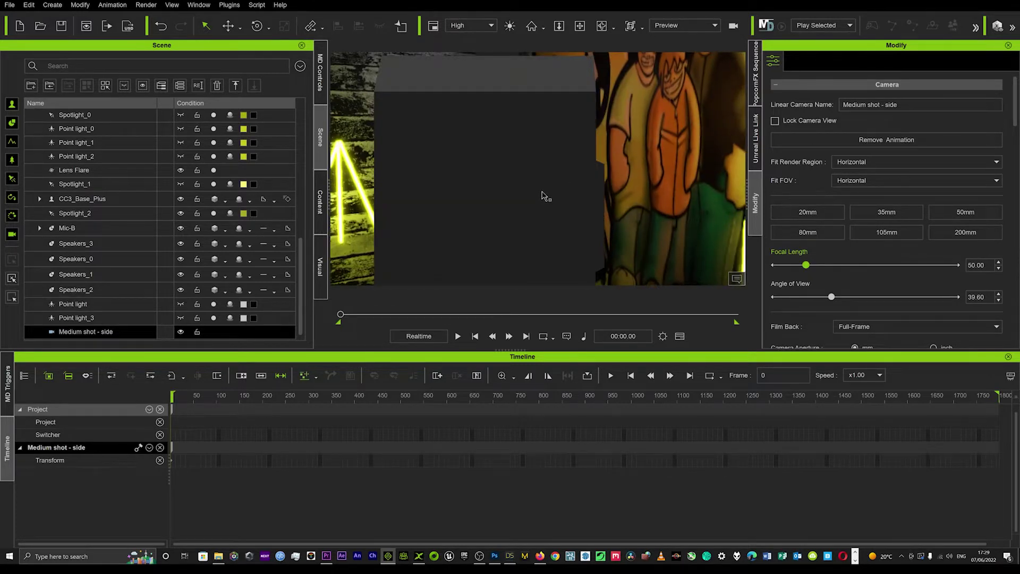
scroll(542, 194, "down", 2)
right_click_drag(542, 194, 583, 200, "alt")
left_click_drag(545, 187, 638, 167, "alt")
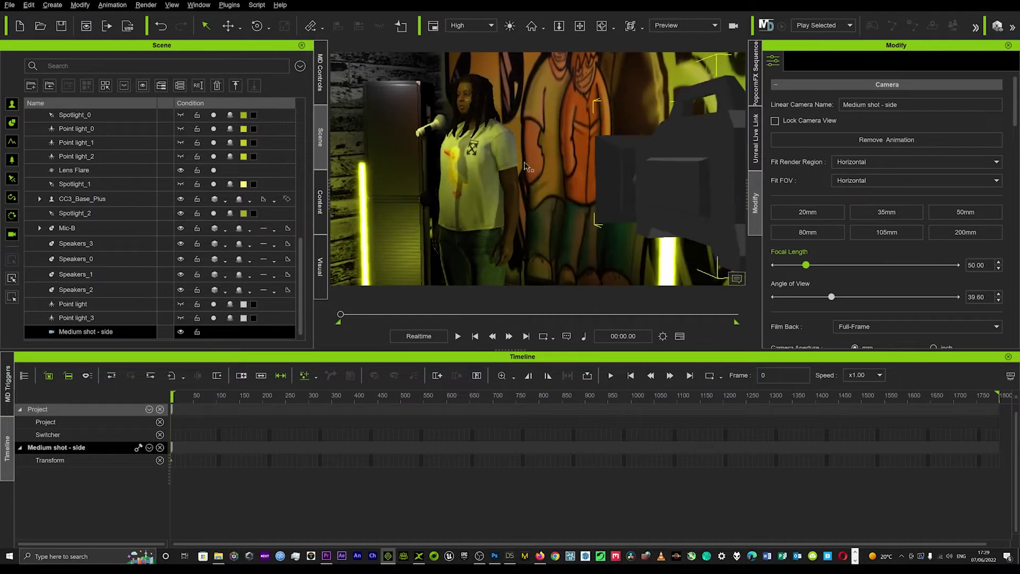
left_click(477, 133)
left_click_drag(477, 132, 564, 160, "alt")
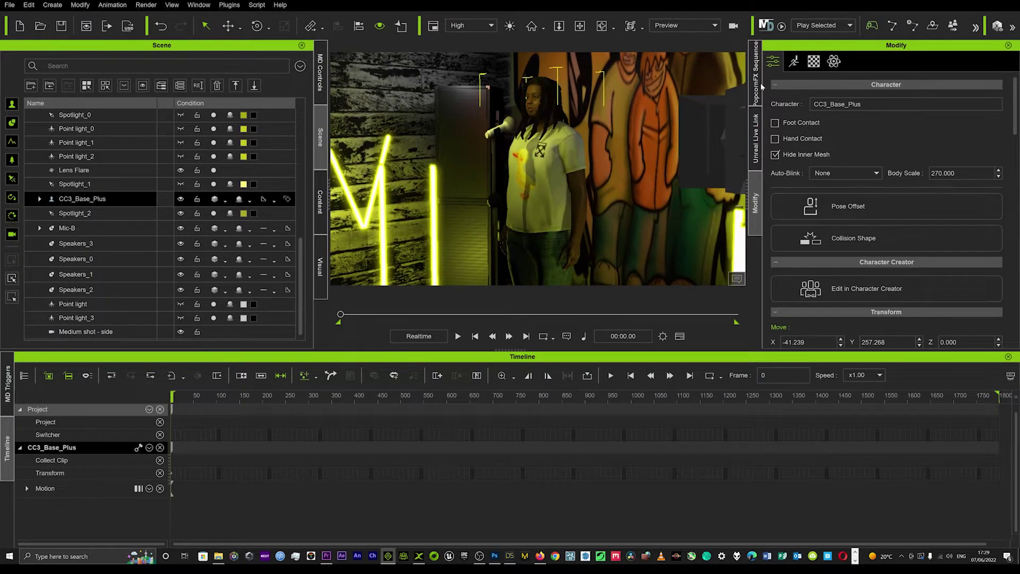
Step: Reselect the Medium shot - side camera, try the 105mm, 50mm and 20mm lens presets, and set its focal length to 35 mm
left_click(734, 25)
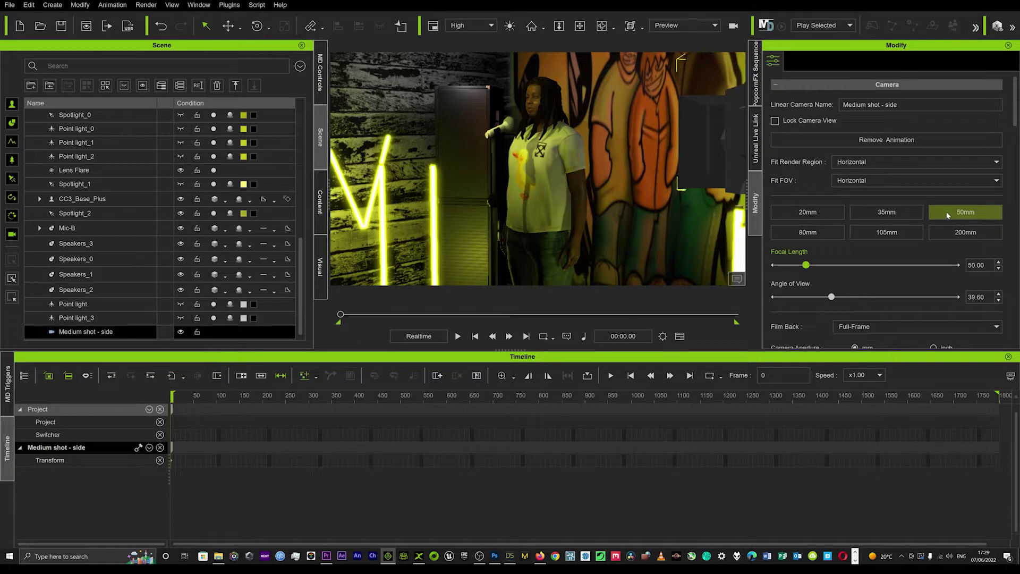
left_click(895, 234)
left_click(966, 212)
left_click(808, 212)
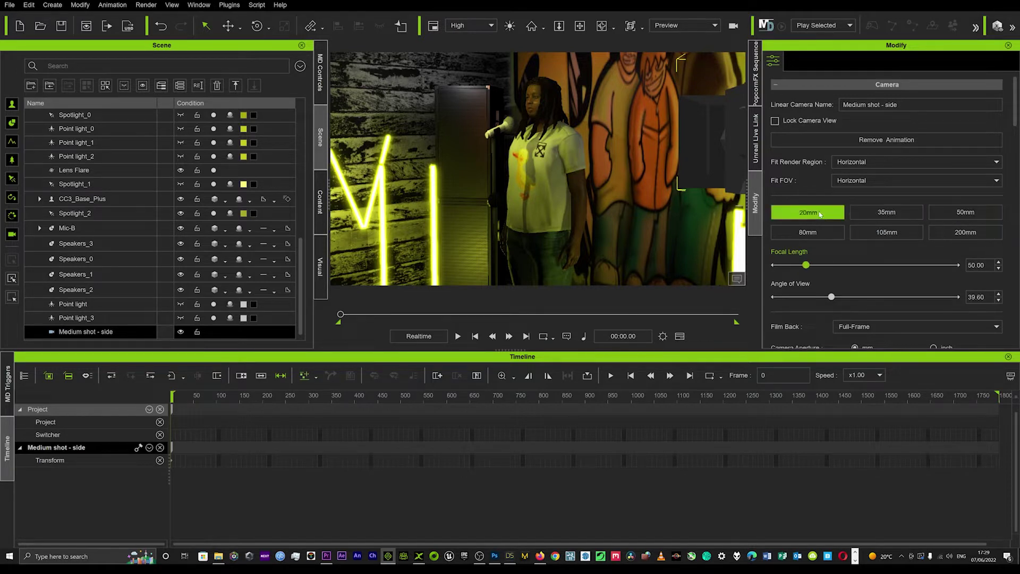
left_click(893, 213)
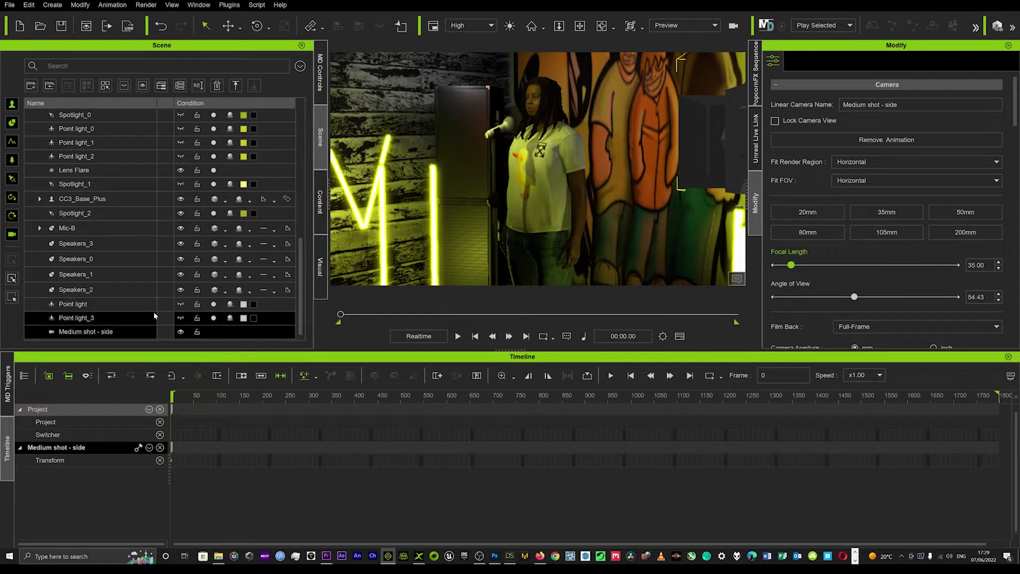
Step: Delete the Medium shot - side camera, set the preview view to the 20mm lens and reframe it on the whole stage
left_click(179, 332)
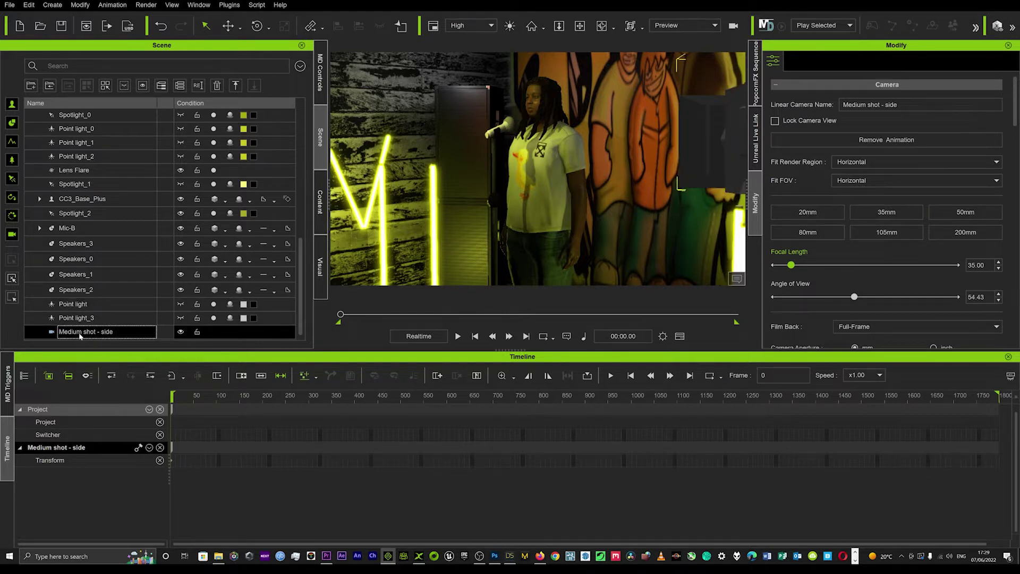
key("Delete")
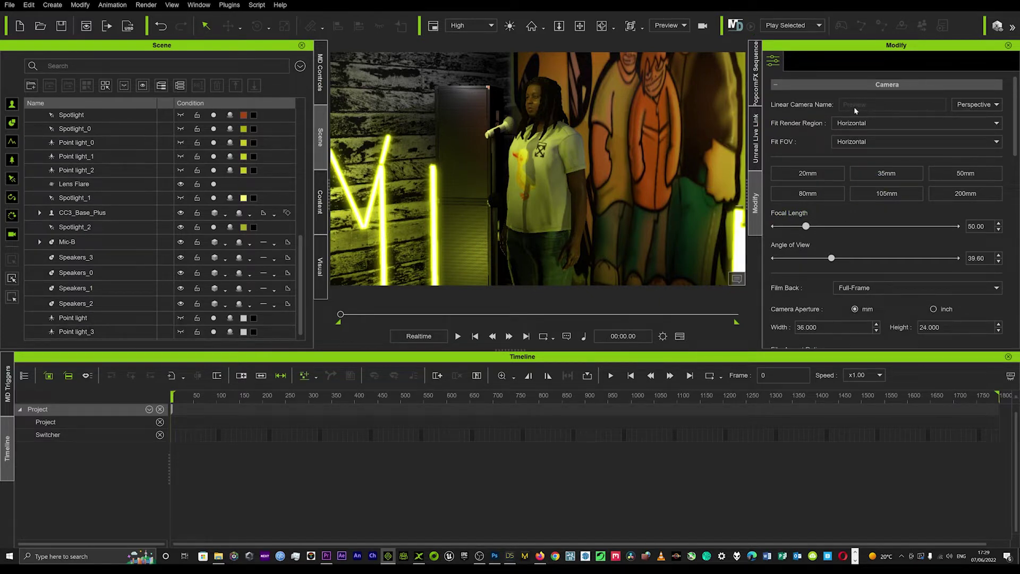
left_click(816, 174)
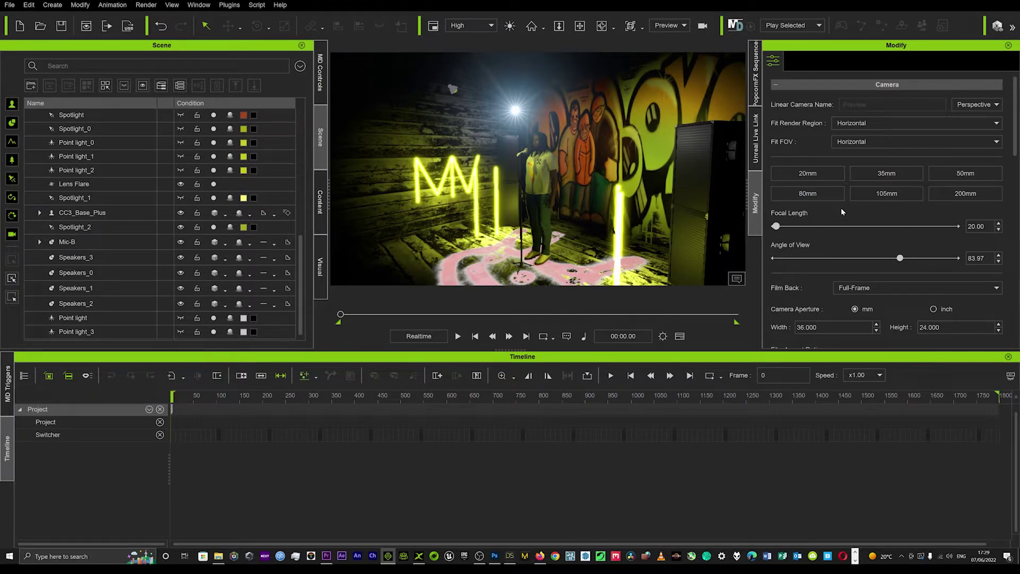
middle_click_drag(466, 225, 499, 211)
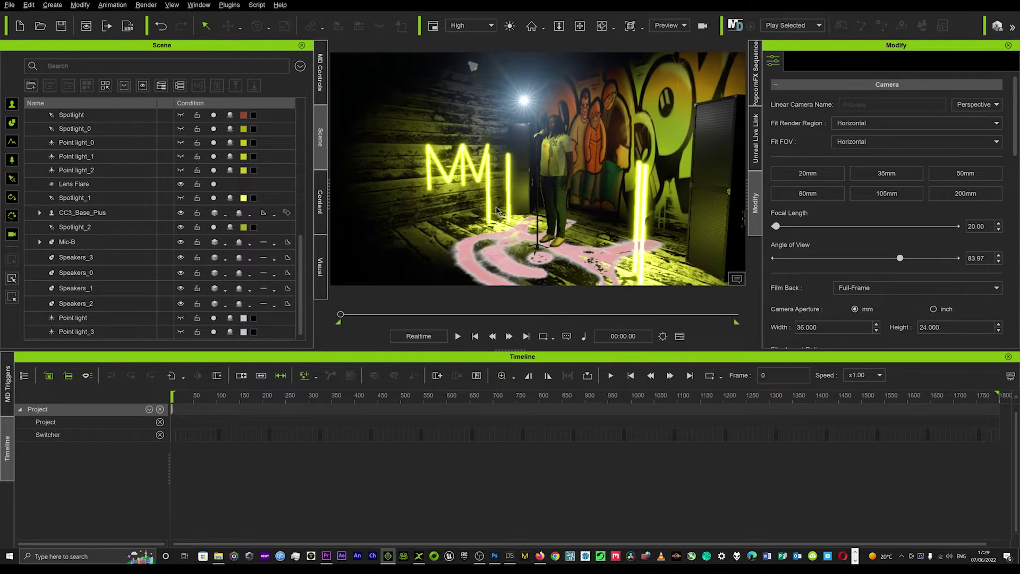
left_click_drag(499, 211, 529, 229, "alt")
middle_click_drag(530, 230, 506, 211)
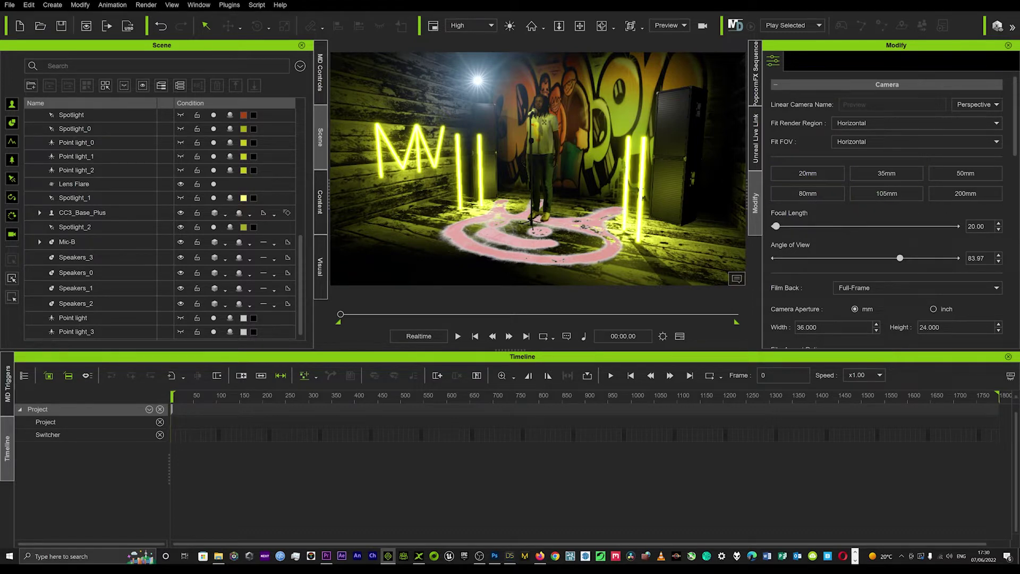
Step: Try the 50mm lens preset in the preview view with the singer's upper body in frame, and return to 20mm
left_click(966, 173)
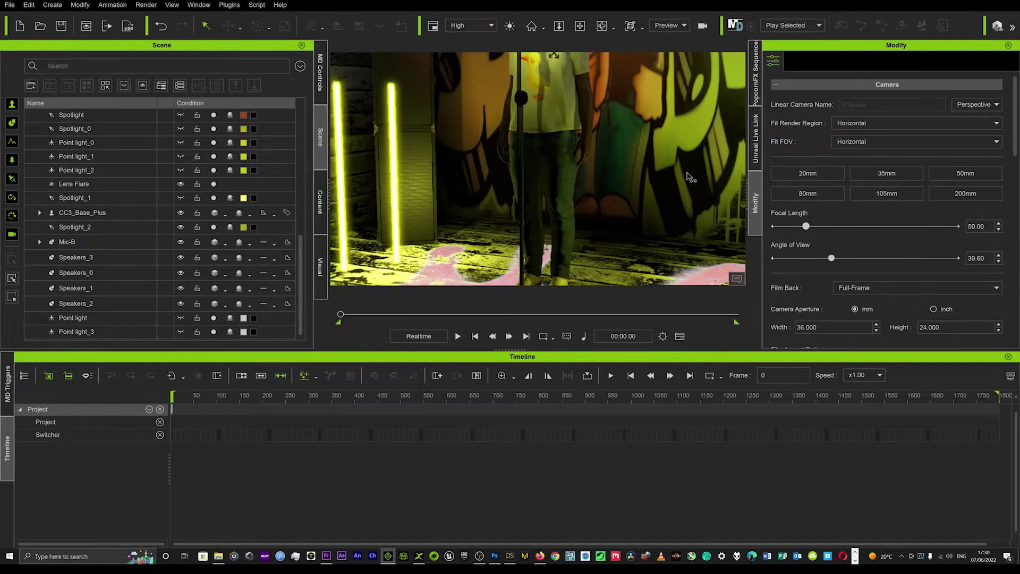
middle_click_drag(596, 227, 600, 282)
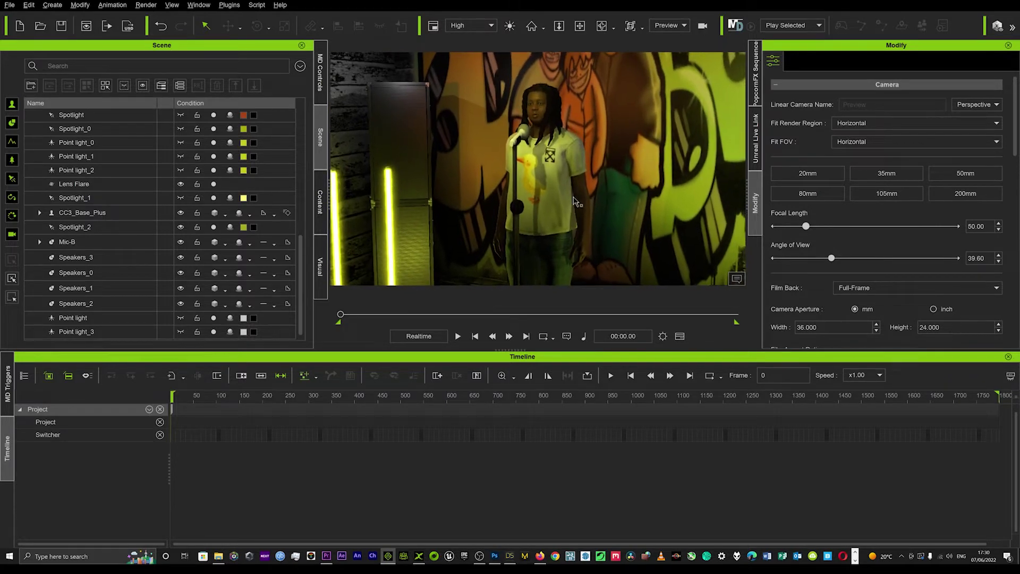
left_click(814, 172)
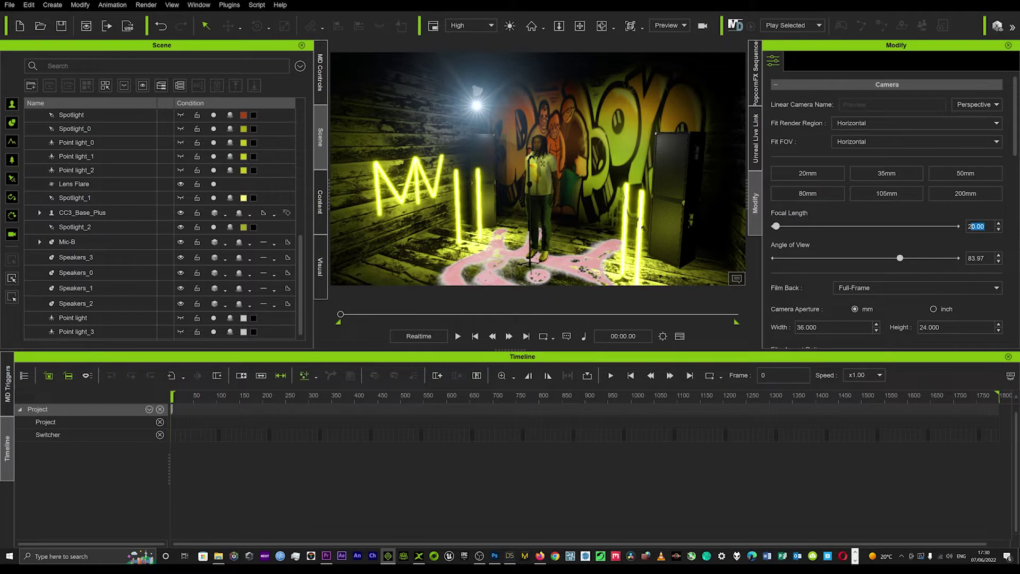
Step: Step the preview view's focal length down to 11 mm and back up to 20 mm to compare the framing
left_click(999, 230)
left_click(1000, 230)
left_click(1000, 230)
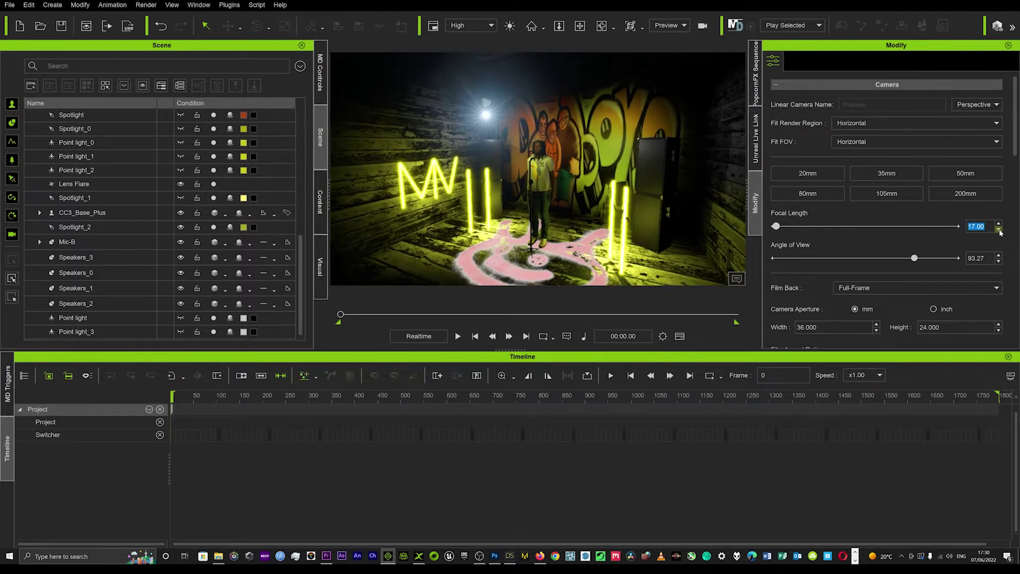
left_click(999, 231)
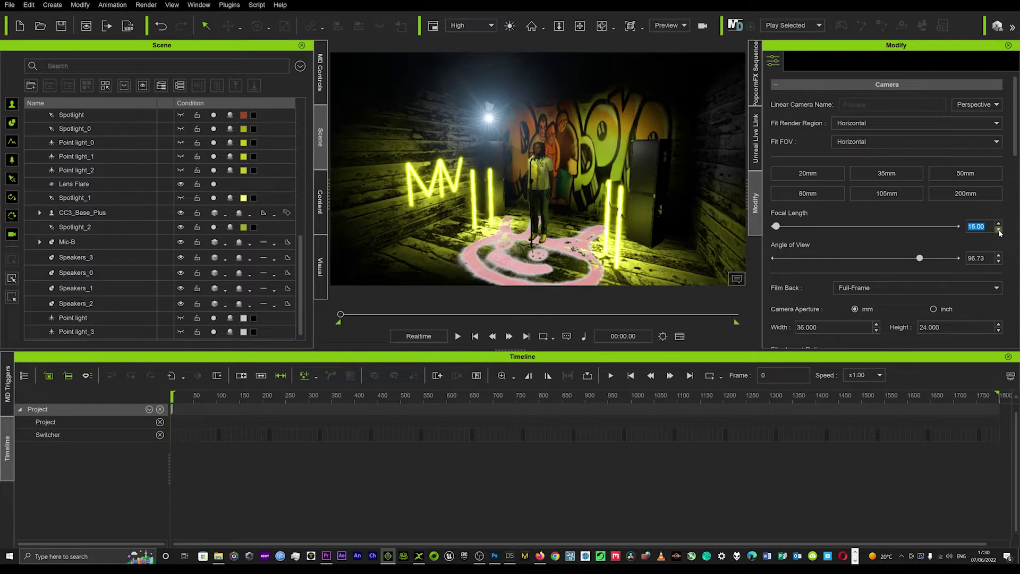
left_click(999, 230)
left_click(999, 230)
left_click(1000, 230)
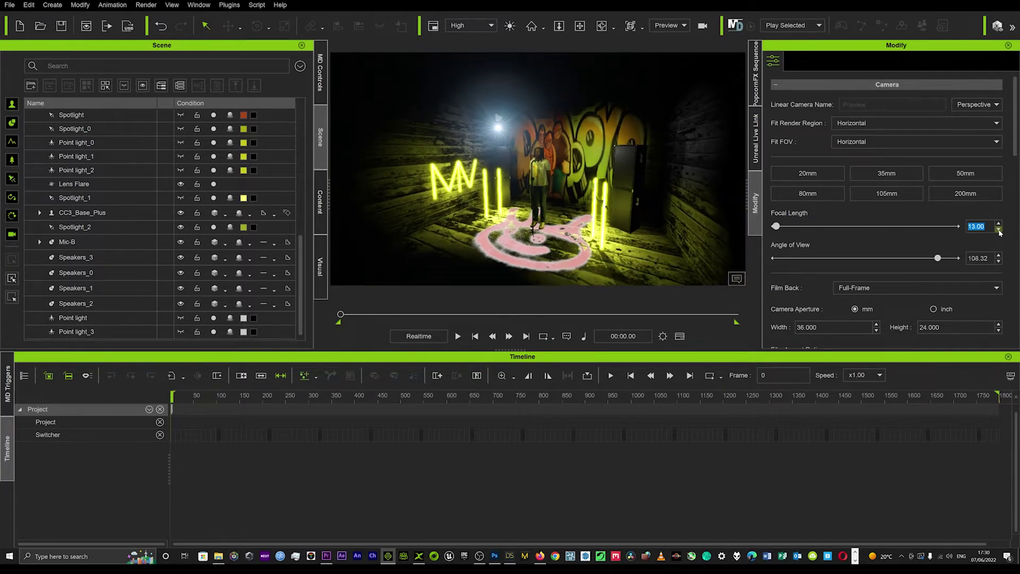
left_click(999, 231)
left_click(999, 230)
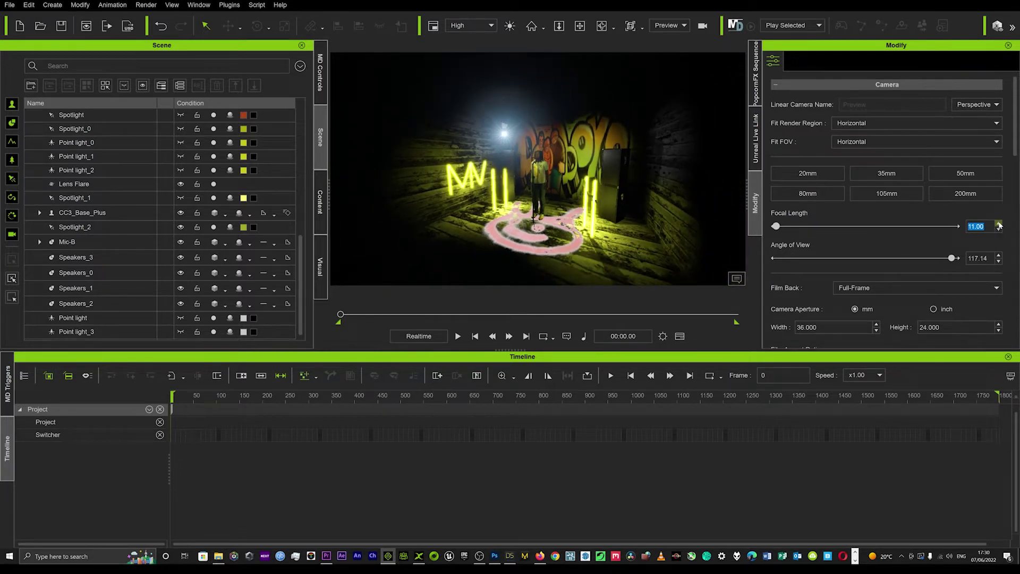
left_click(1000, 223)
left_click(999, 223)
left_click(999, 224)
left_click(999, 223)
left_click(999, 223)
left_click(999, 223)
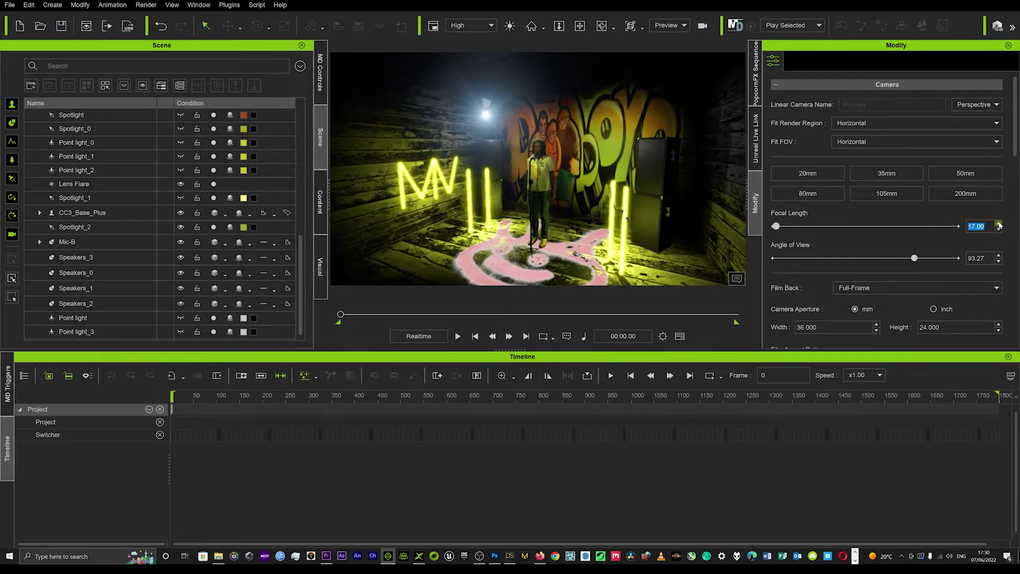
left_click(999, 224)
left_click(999, 224)
left_click(999, 223)
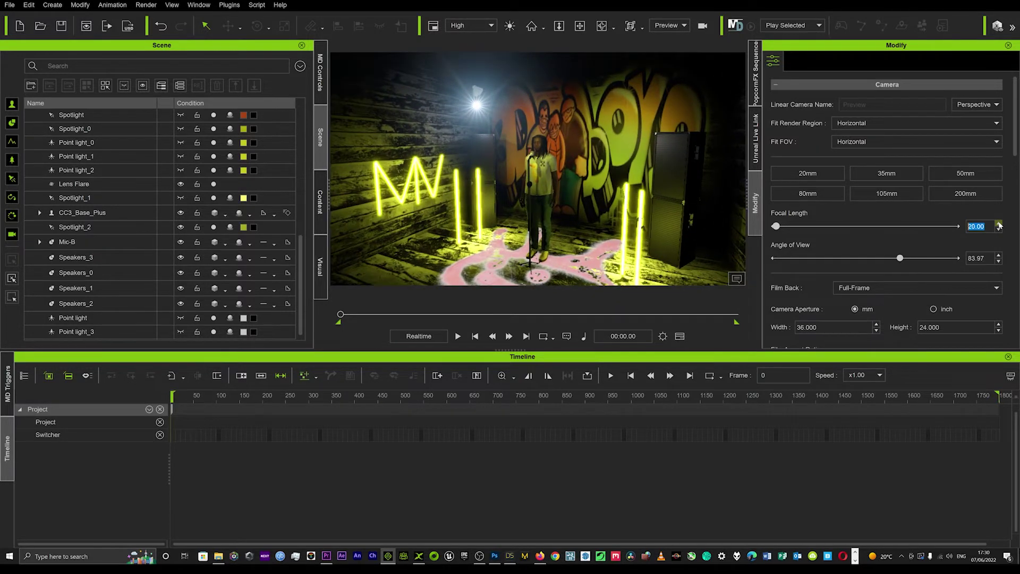
Step: Frame the whole stage from the front in the preview view and create a new camera from that view
middle_click_drag(596, 214, 593, 187)
right_click_drag(542, 204, 599, 214)
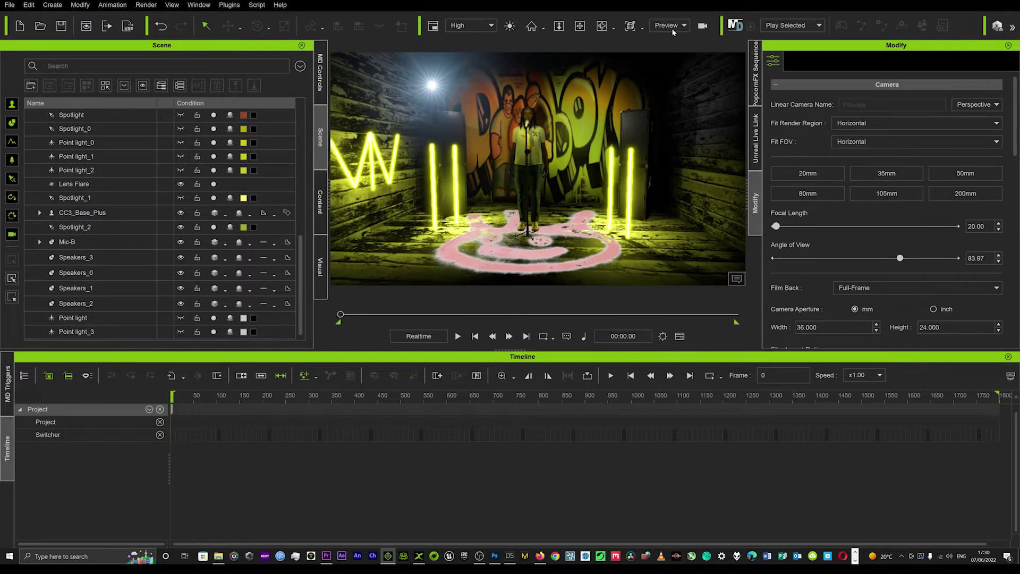
left_click(52, 5)
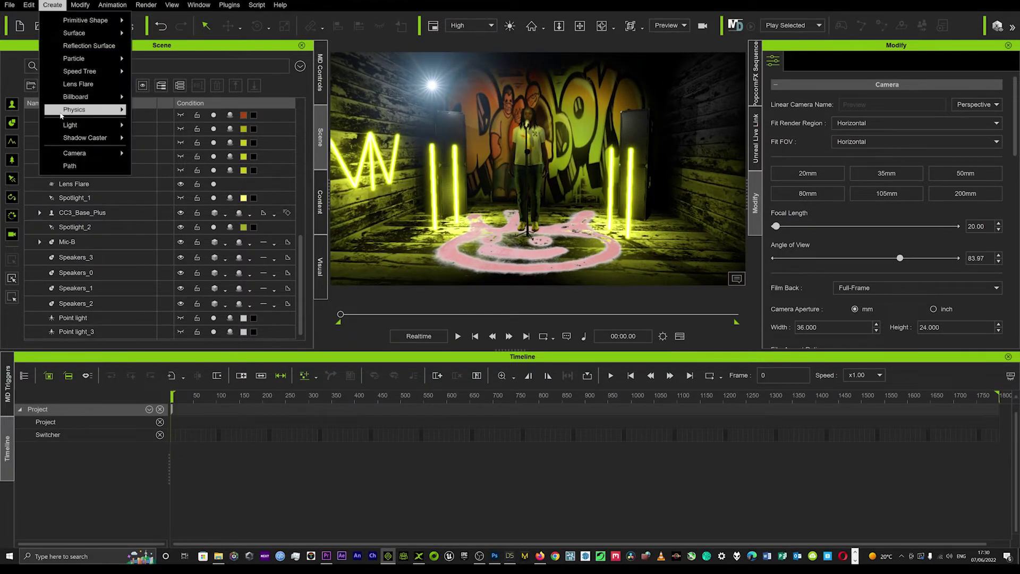
mouse_move(77, 154)
left_click(159, 155)
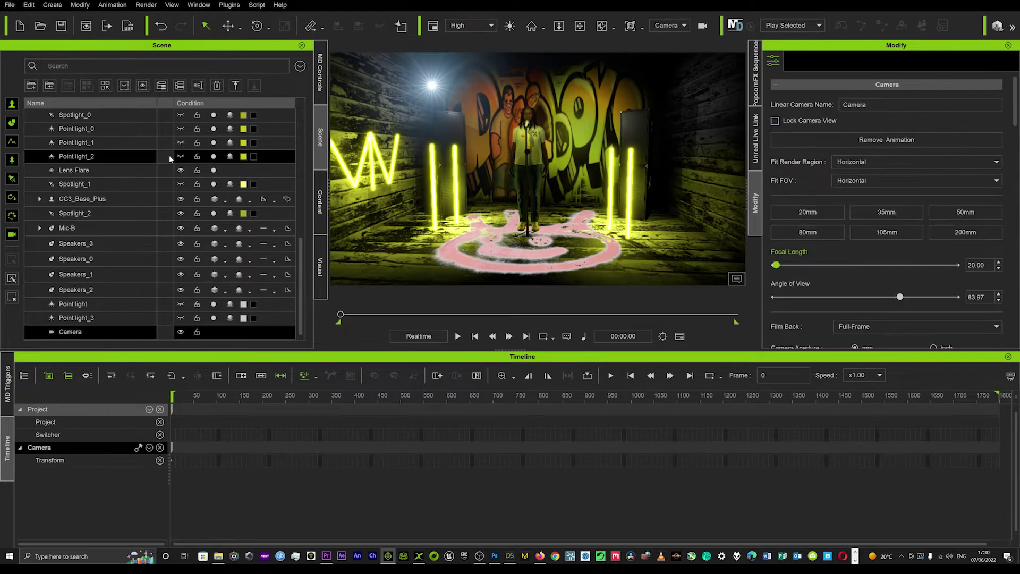
Step: Rename the new camera as Medium shot - side
double_click(69, 332)
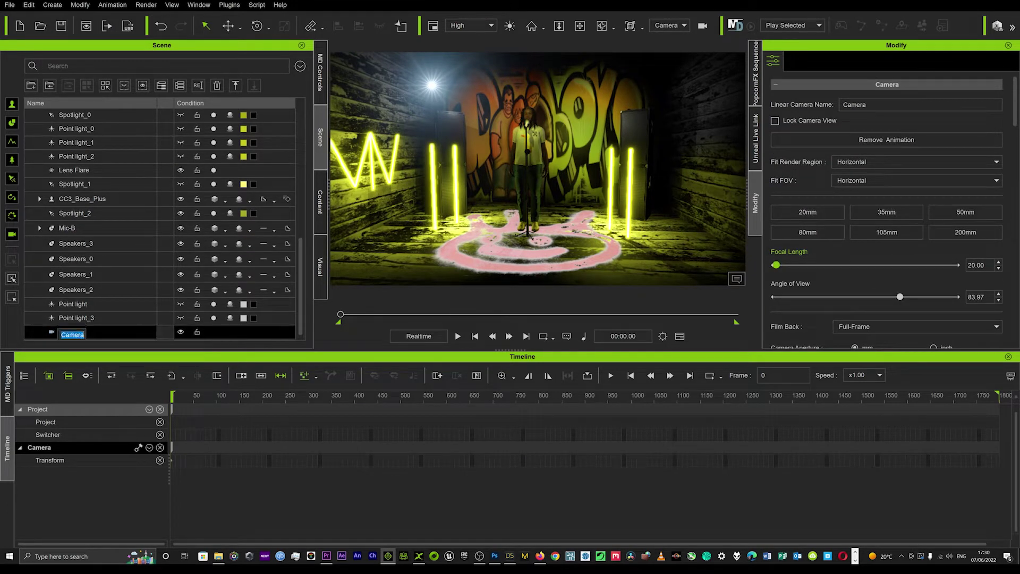
type("M")
key("Caps_Lock")
type("ediu")
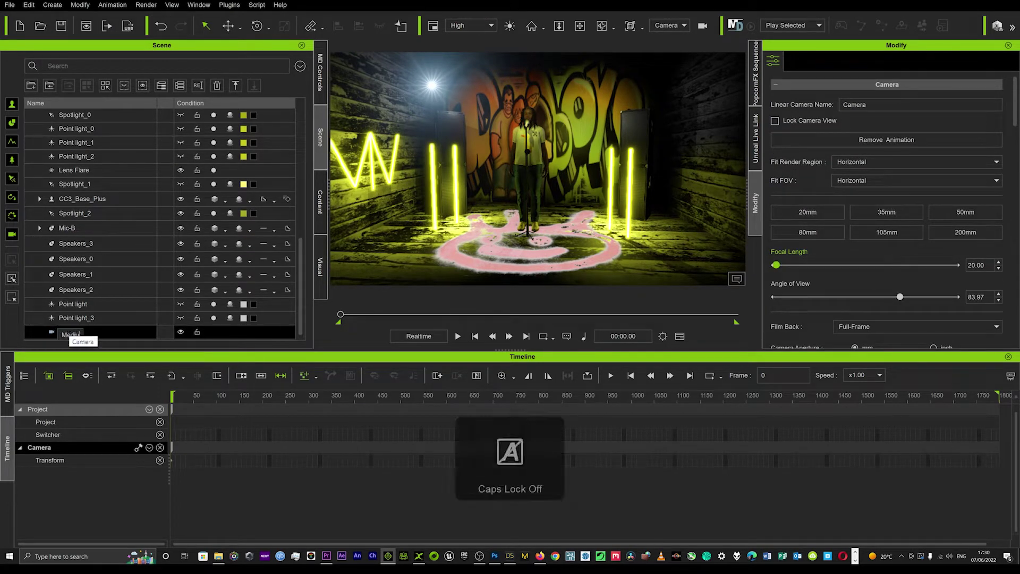
type("m shot")
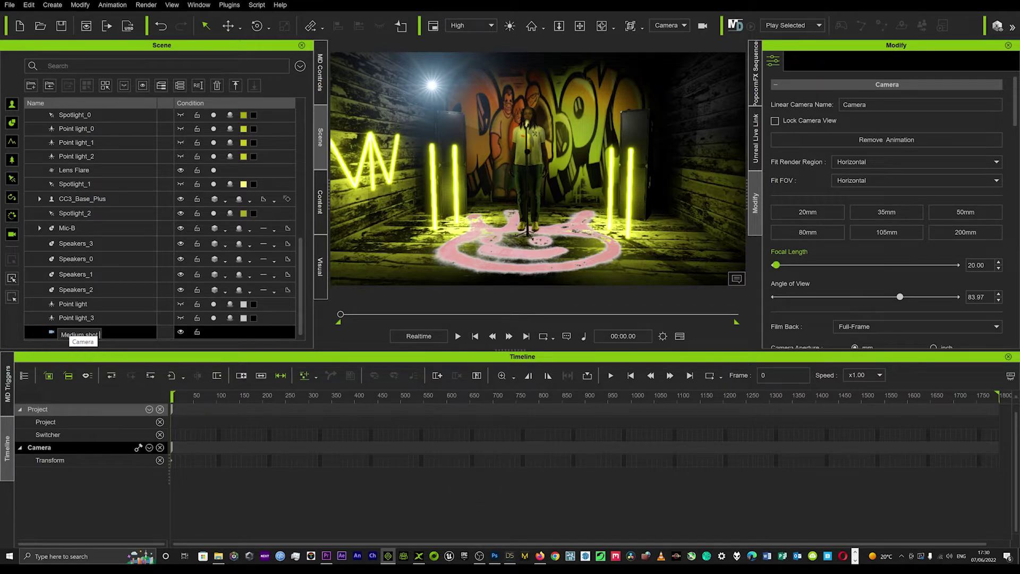
type(" - side")
key("Return")
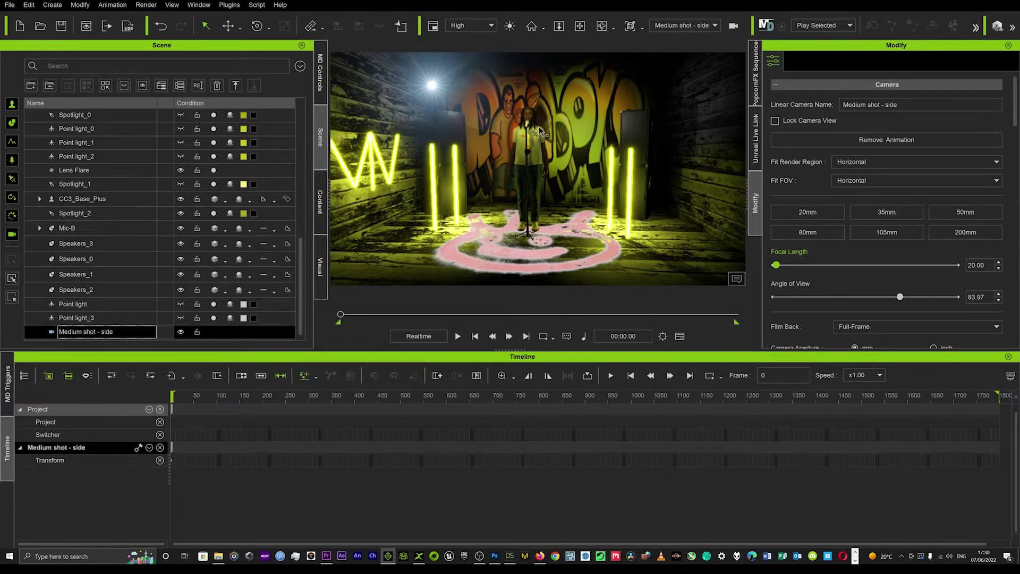
Step: Set the Medium shot - side camera to the 35mm lens and reframe it as a medium side view of the singer
scroll(538, 128, "up", 2)
left_click(887, 212)
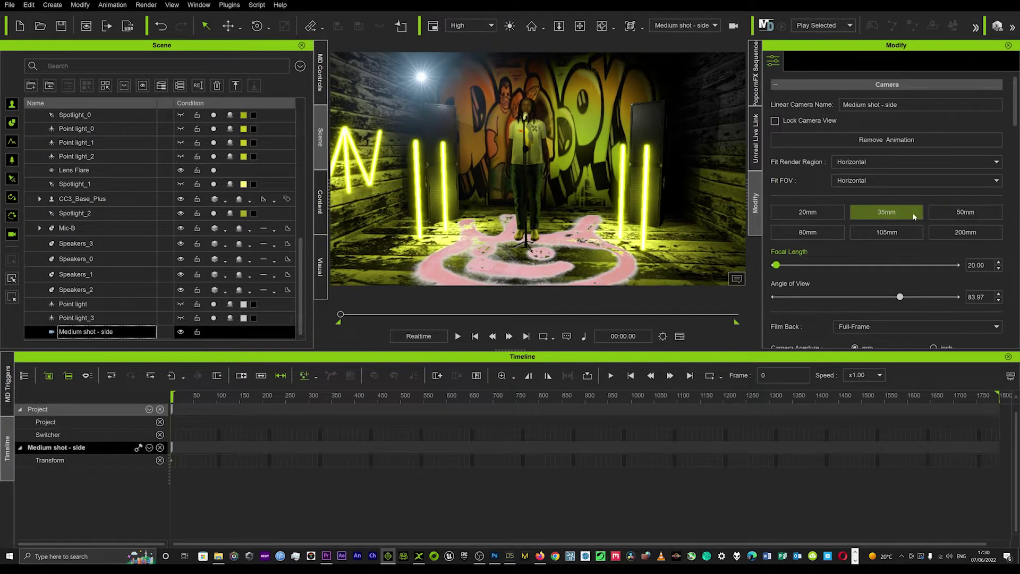
middle_click_drag(511, 155, 526, 189)
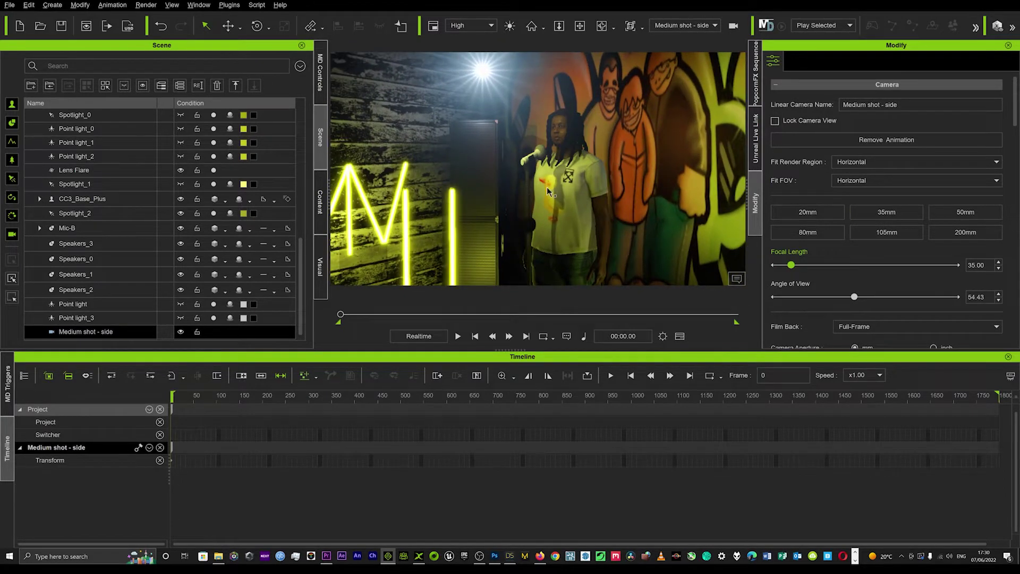
right_click_drag(547, 186, 534, 187)
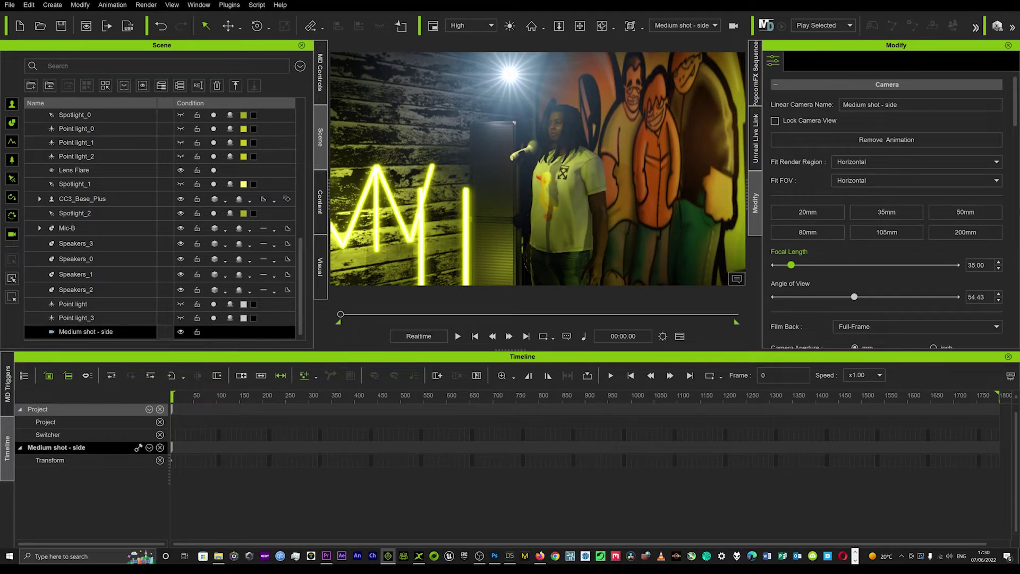
Step: Try the 50mm and 80mm lens presets on the Medium shot - side camera, recentering on the singer's upper body, and return to 35mm
left_click(891, 214)
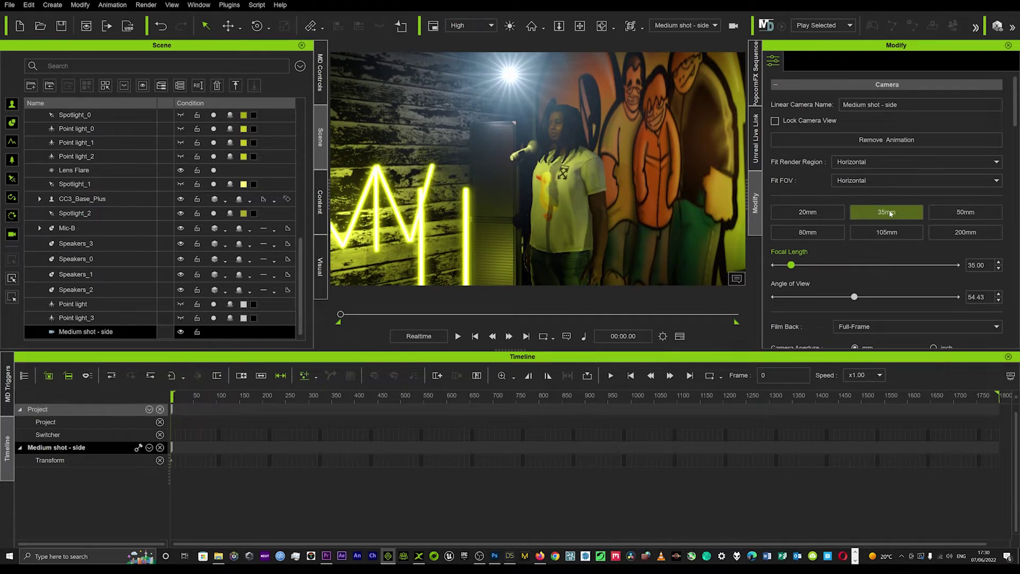
left_click(962, 213)
left_click(819, 233)
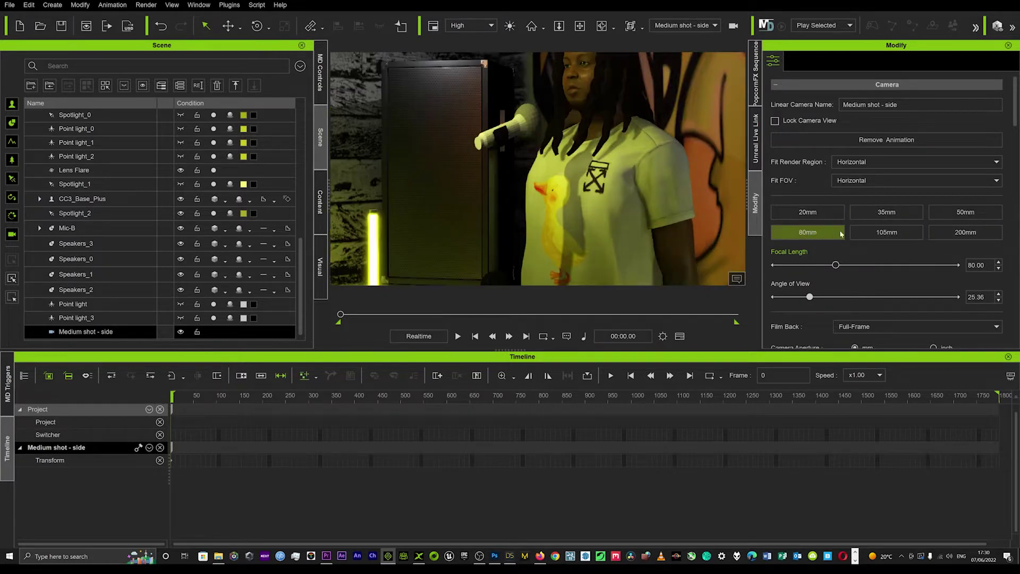
middle_click_drag(557, 207, 553, 202)
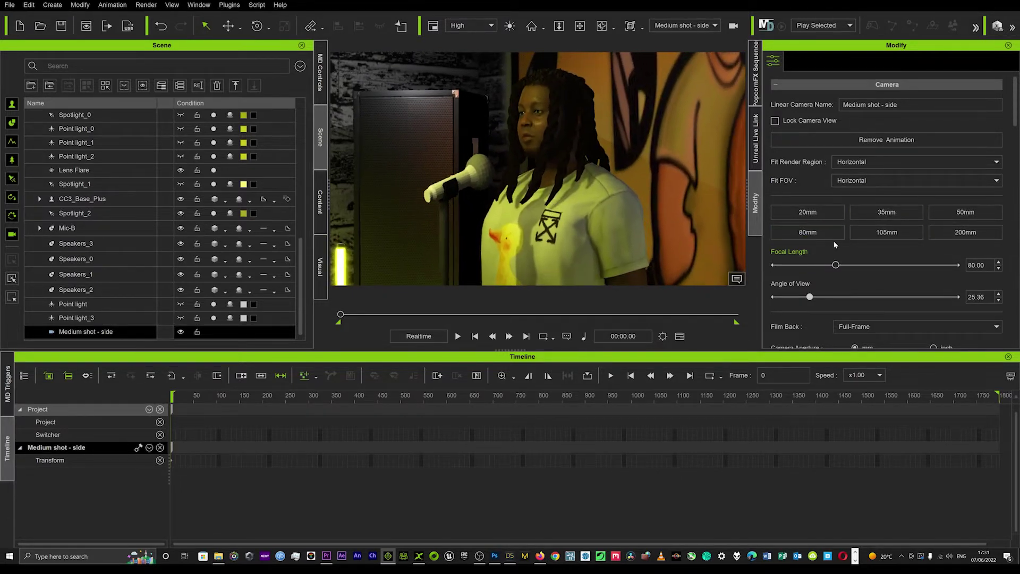
left_click(896, 219)
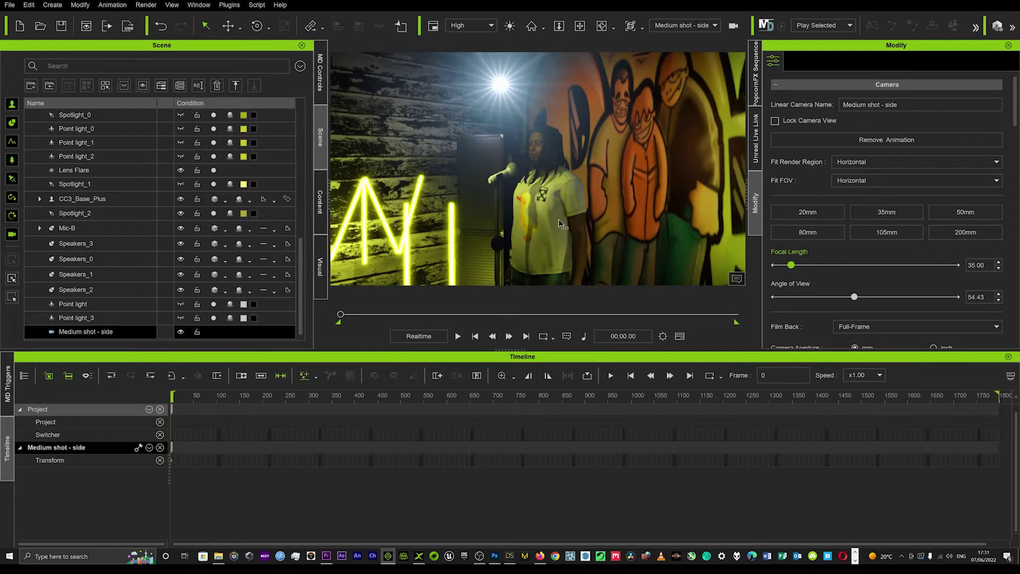
Step: Orbit the Medium shot - side camera around the singer from the side to a frontal medium view
middle_click_drag(543, 210, 518, 195)
mouse_move(519, 195)
left_mouse_down("alt")
mouse_move(571, 195)
mouse_move(516, 195)
left_mouse_up("alt")
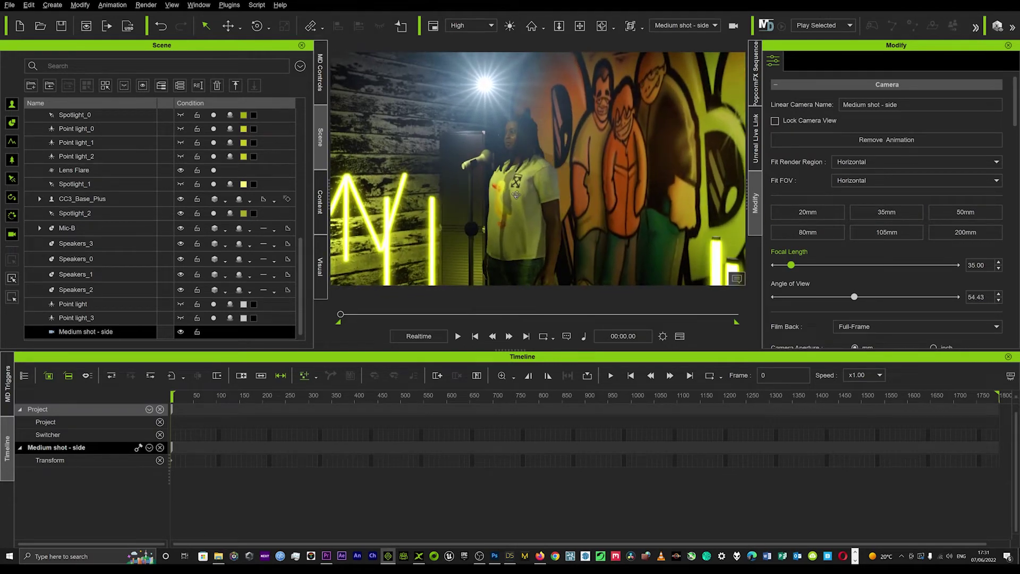
right_click_drag(515, 195, 522, 205)
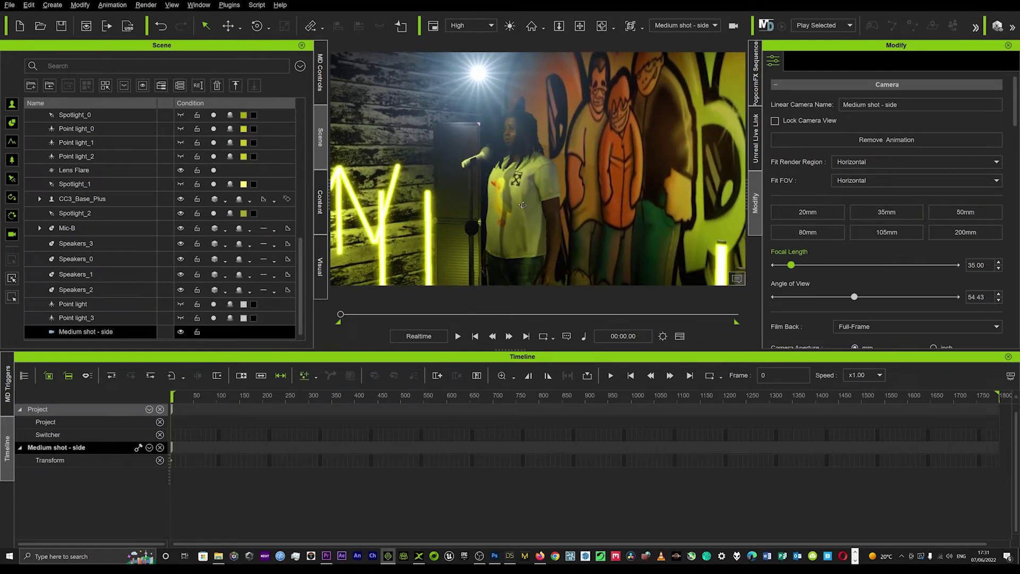
left_click(515, 137)
right_click_drag(514, 137, 652, 152)
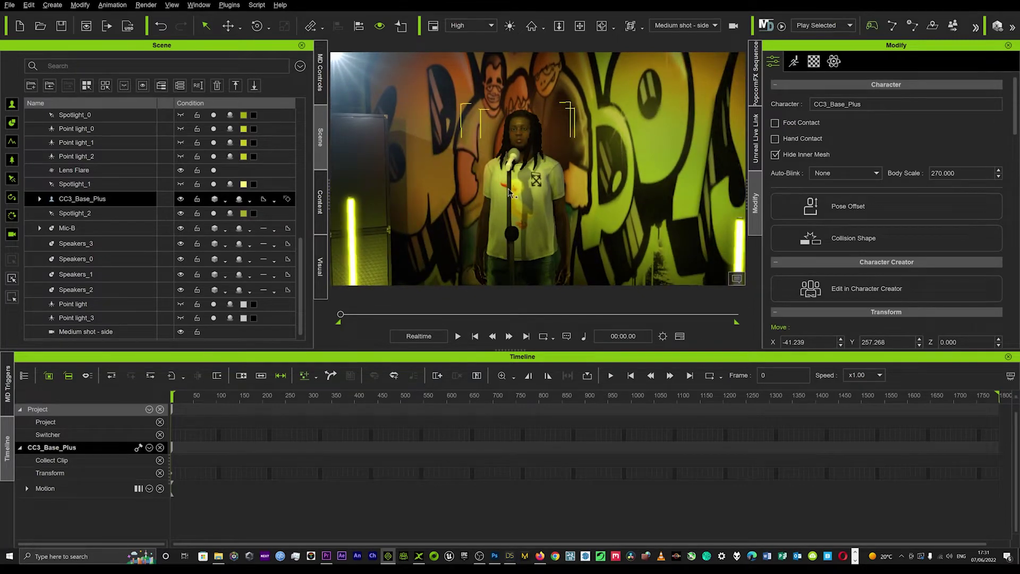
right_click_drag(509, 193, 569, 196)
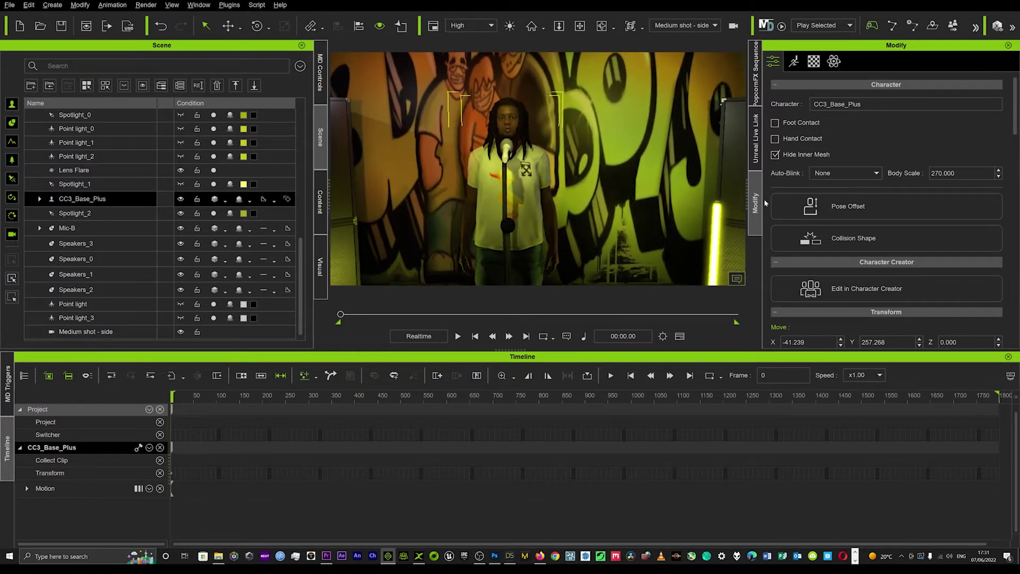
Step: Reselect the Medium shot - side camera, set it to the 20mm lens and frame the singer's full body from the front
left_click(734, 26)
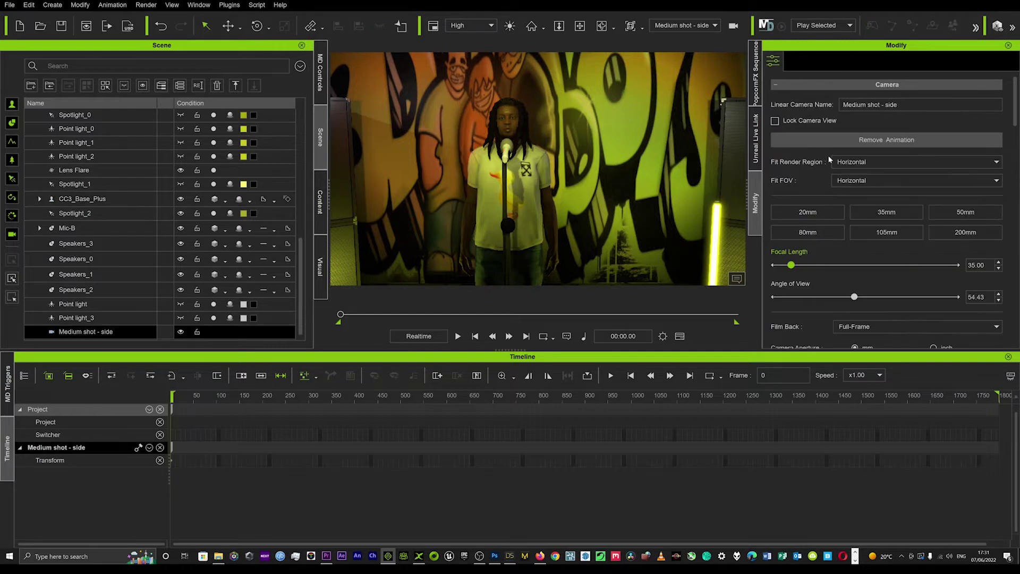
left_click(813, 216)
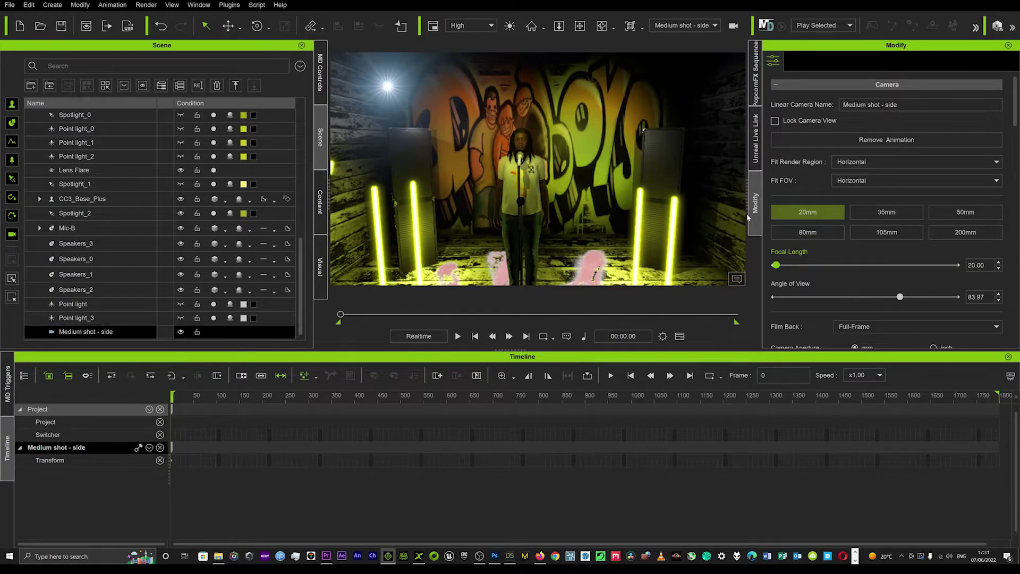
middle_click_drag(500, 195, 500, 169)
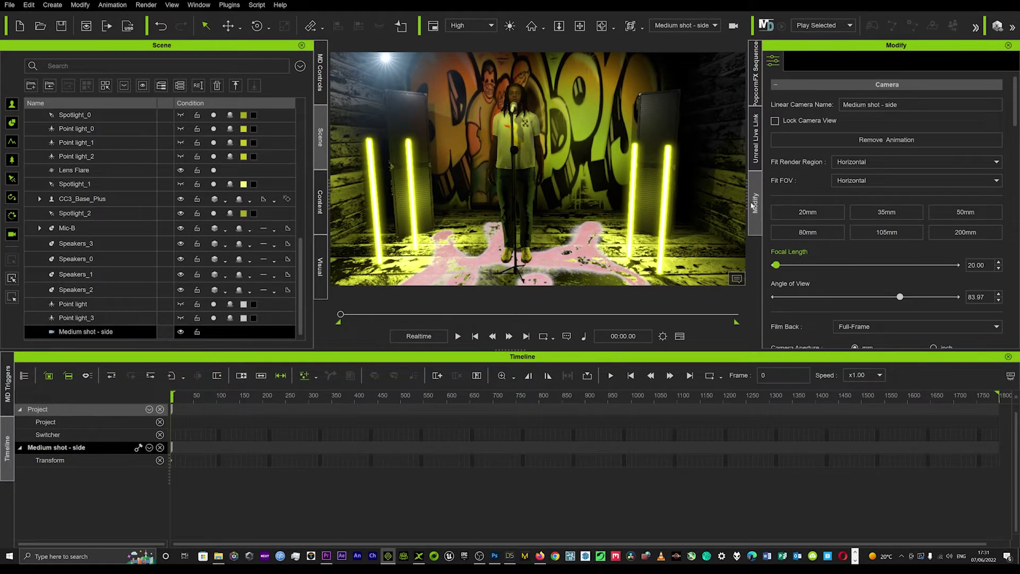
Step: Set the Medium shot - side camera to the 35mm lens and frame the singer from the waist up, facing the camera
left_click(887, 212)
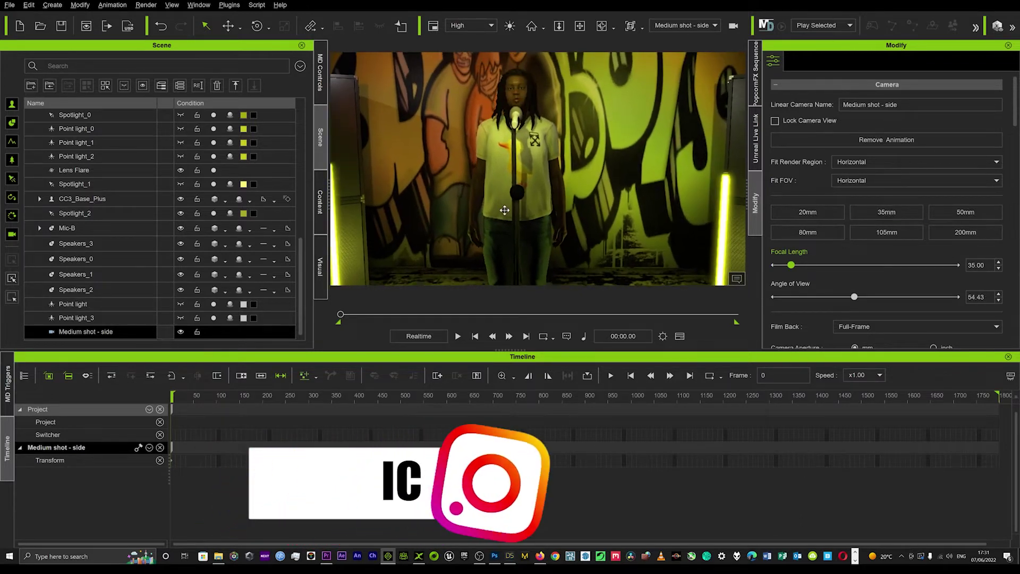
middle_click_drag(505, 210, 507, 222)
scroll(502, 139, "up", 2)
middle_click_drag(512, 129, 532, 154)
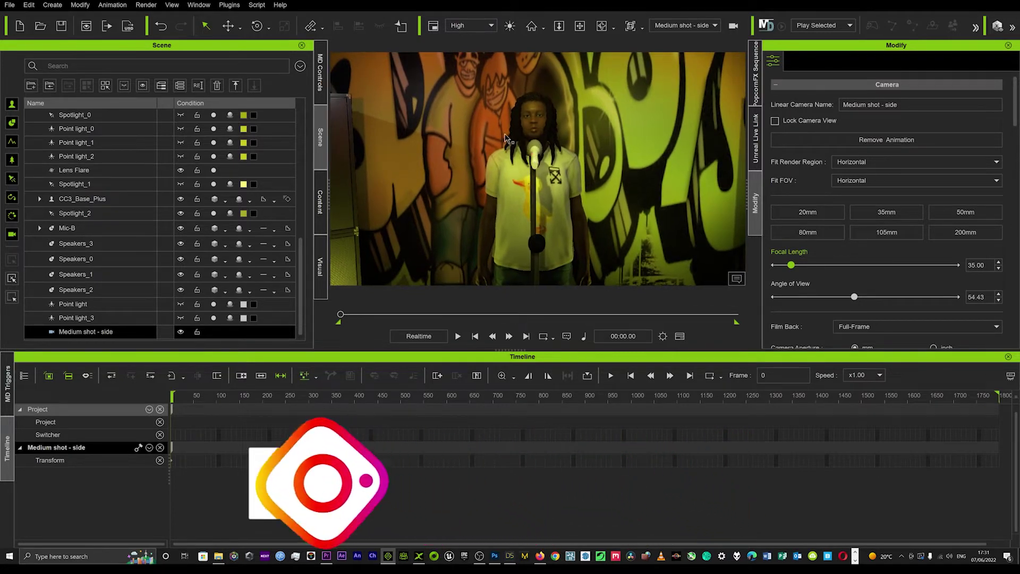
Step: Orbit around the selected singer and move the camera in to a frontal head-and-chest framing
right_click_drag(531, 141, 634, 182)
left_click(546, 133)
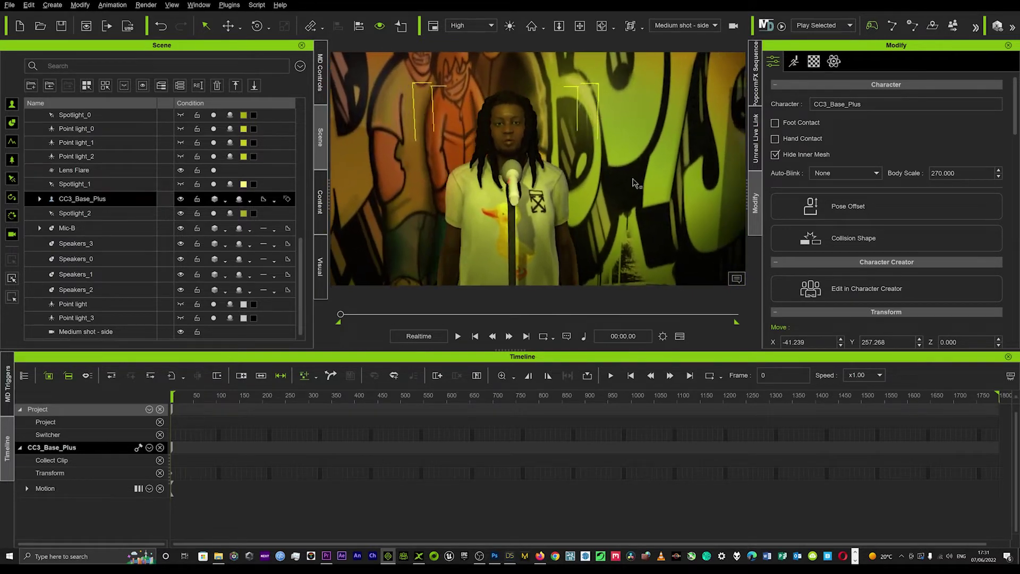
middle_click_drag(493, 169, 532, 169)
scroll(515, 149, "up", 2)
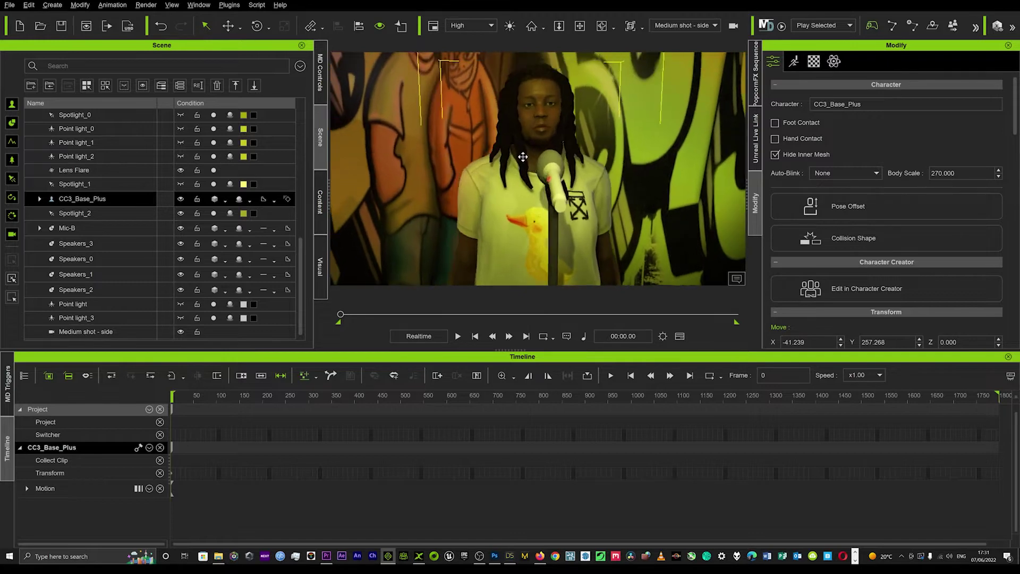
scroll(523, 159, "up", 2)
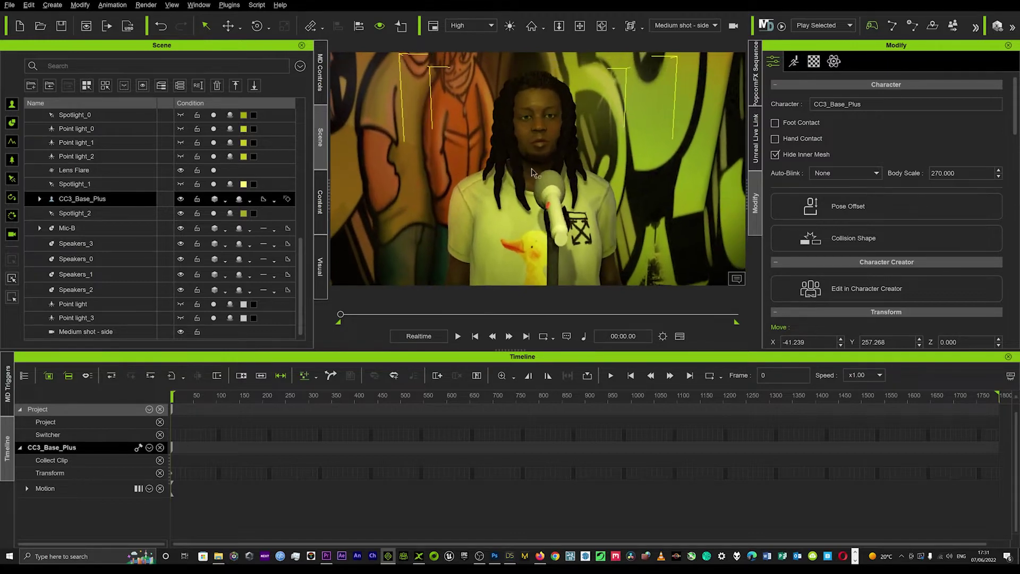
Step: Orbit the camera around the singer to a three-quarter side view with the microphone in front of him
right_click_drag(610, 182, 239, 199)
right_click_drag(621, 205, 545, 196)
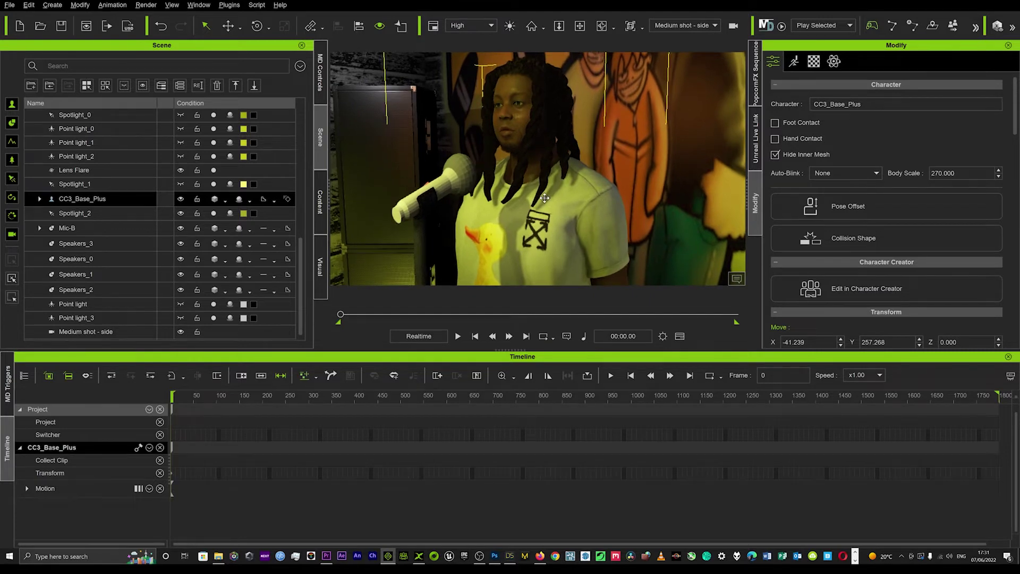
left_click(545, 198)
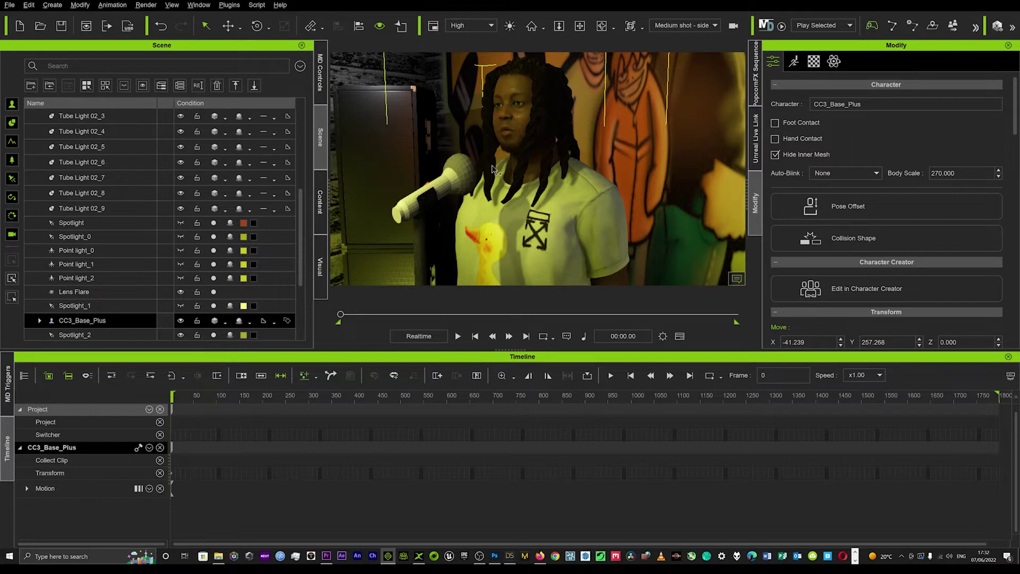
Step: Set the Medium shot - side camera to the 50mm lens and reframe it as a close-up of the singer's head and shoulders
left_click(733, 26)
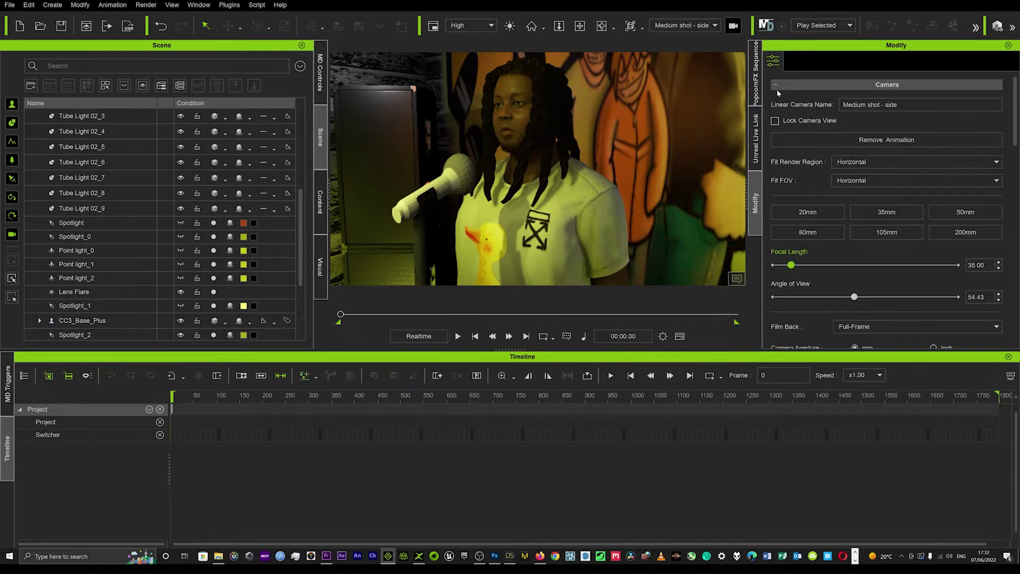
left_click(966, 212)
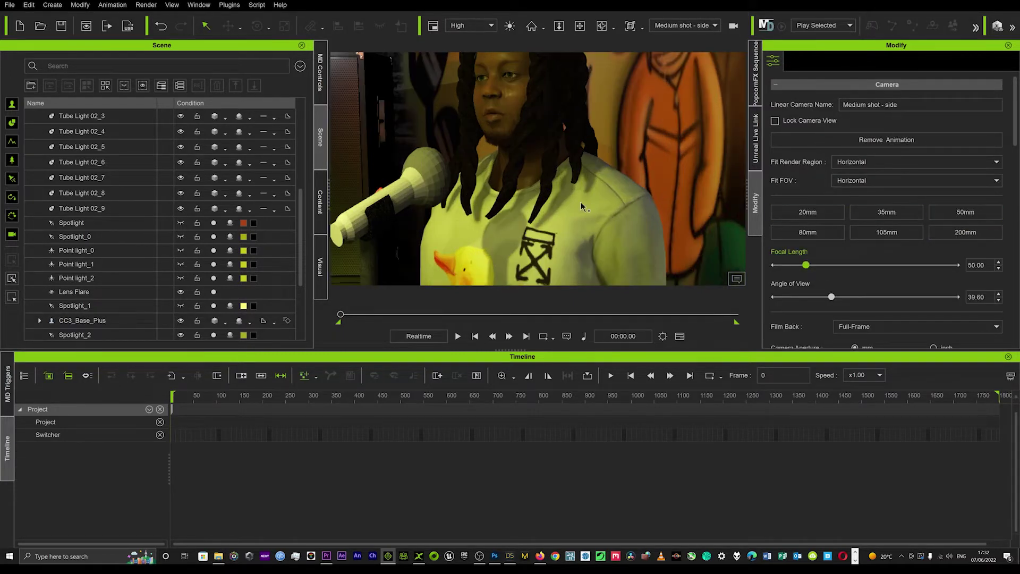
middle_click_drag(510, 171, 519, 246)
left_click(510, 121)
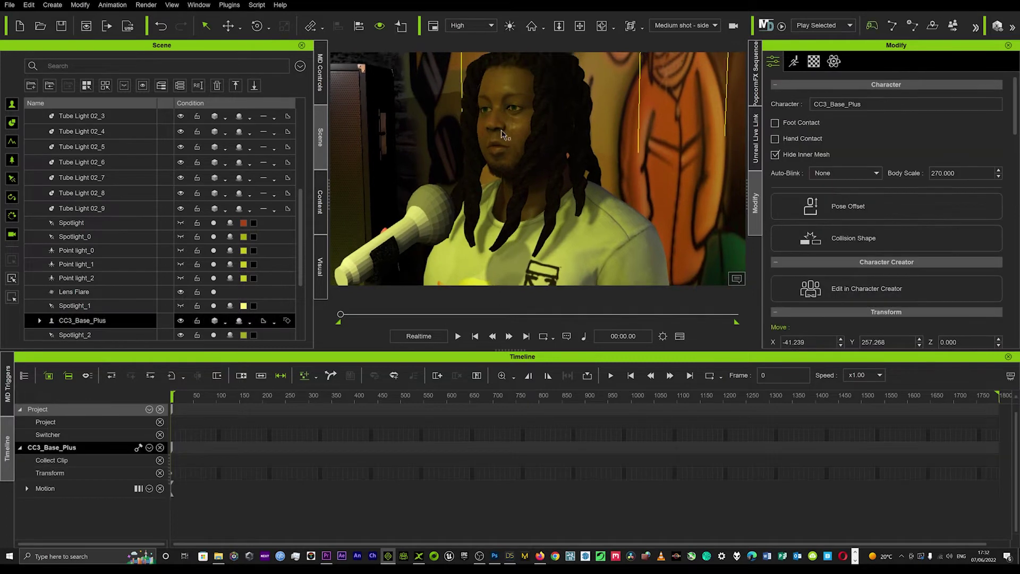
middle_click_drag(510, 121, 510, 154)
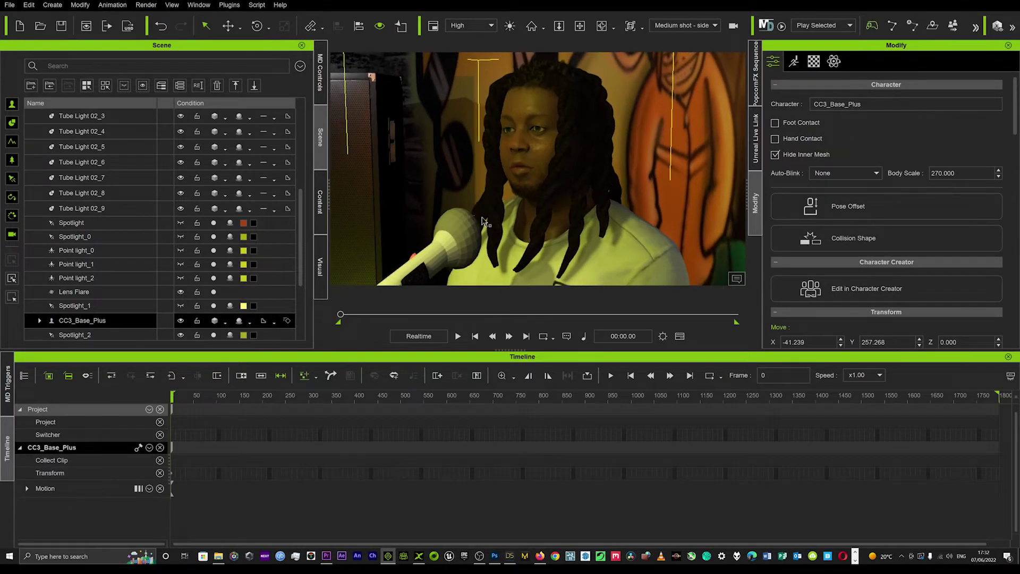
right_click_drag(518, 223, 538, 224)
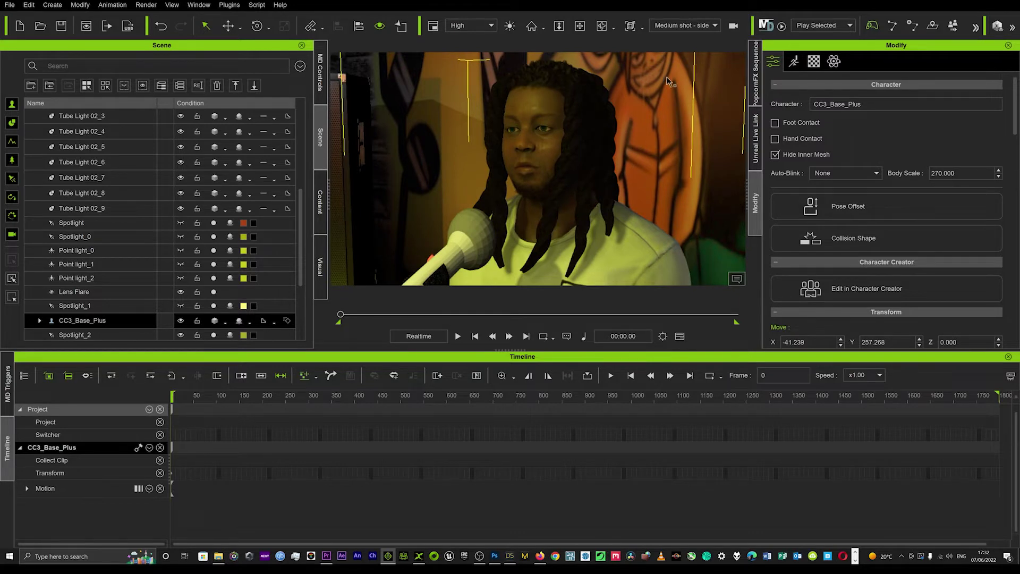
Step: Orbit the 50mm close-up slightly toward the singer's front and recenter it on his face and the microphone
left_click(733, 25)
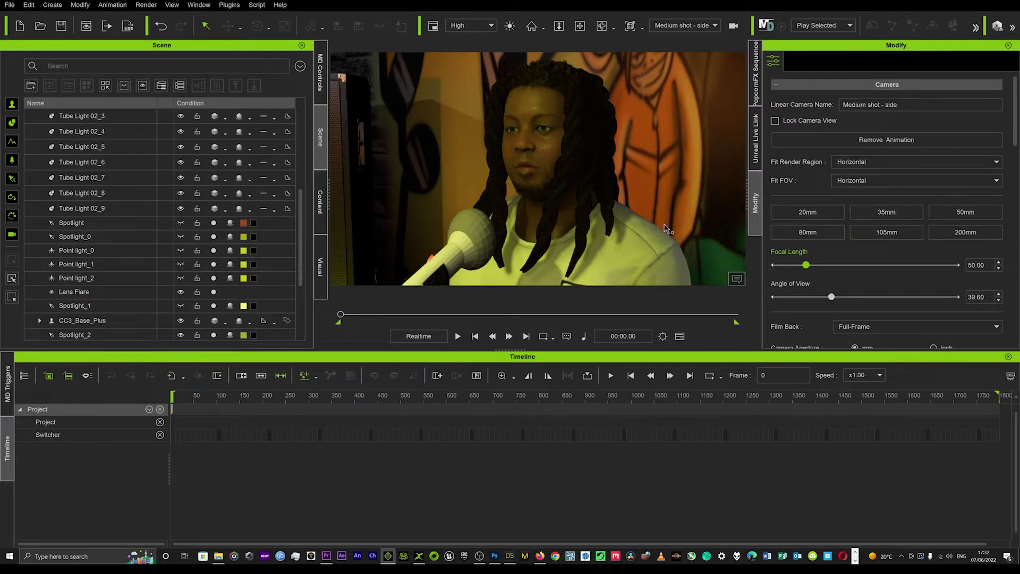
left_click(556, 156)
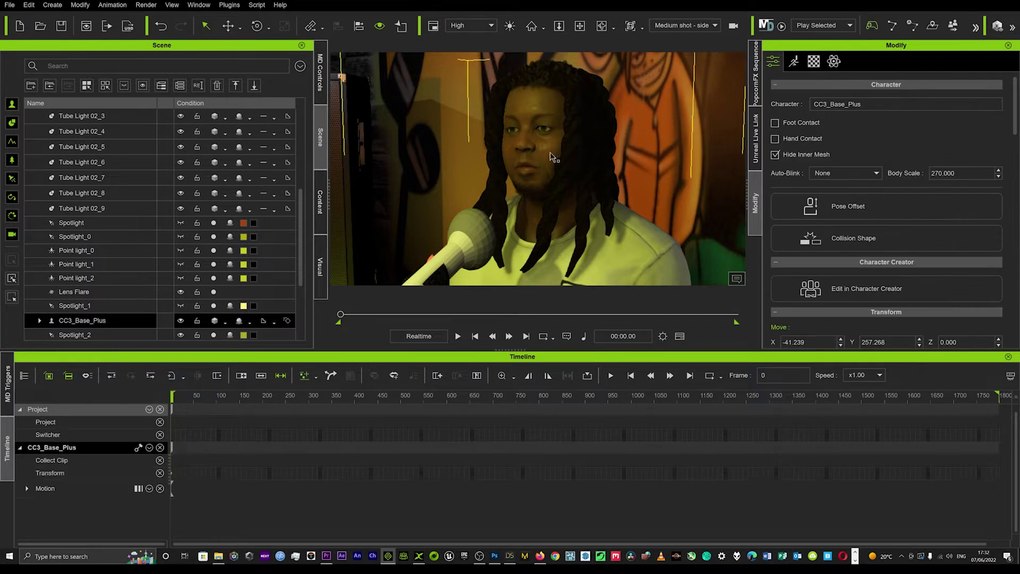
right_click_drag(520, 200, 580, 198)
middle_click_drag(600, 208, 584, 198)
mouse_move(584, 198)
right_mouse_down()
mouse_move(560, 202)
mouse_move(572, 208)
right_mouse_up()
middle_click_drag(573, 208, 560, 202)
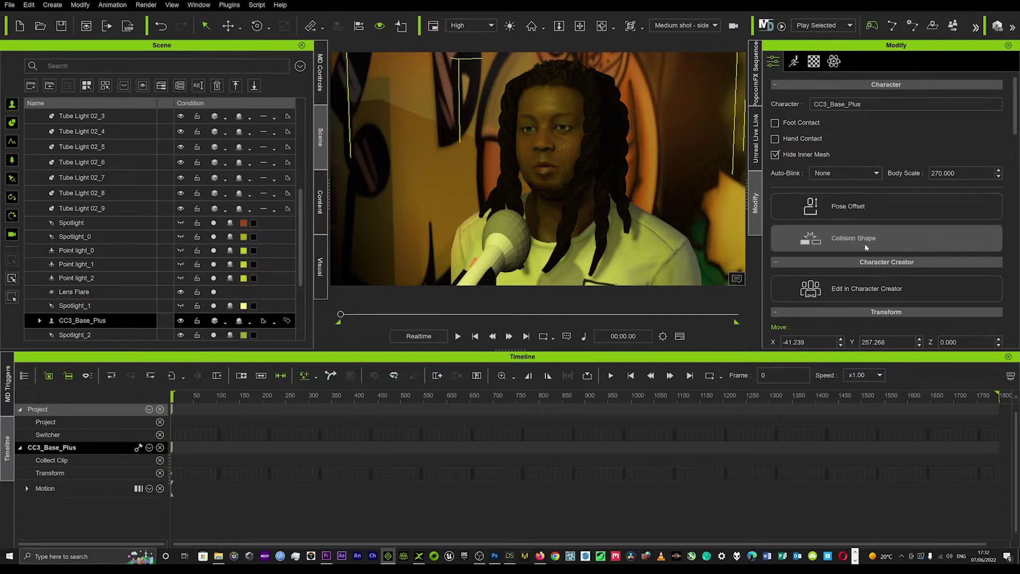
Step: Reselect the Medium shot - side camera, move it closer and center the singer's face for a tighter close-up
left_click(734, 27)
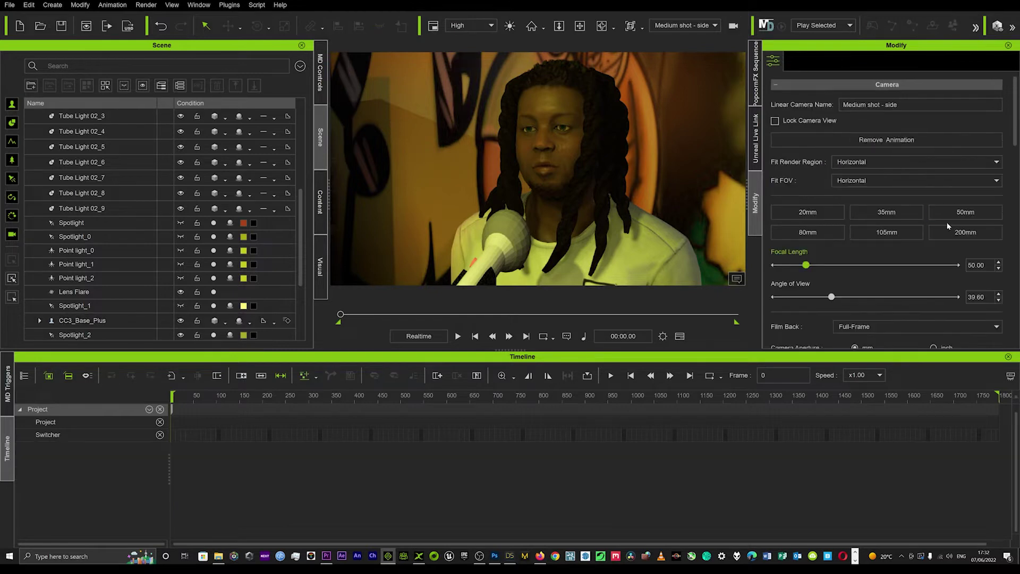
scroll(568, 165, "up", 1)
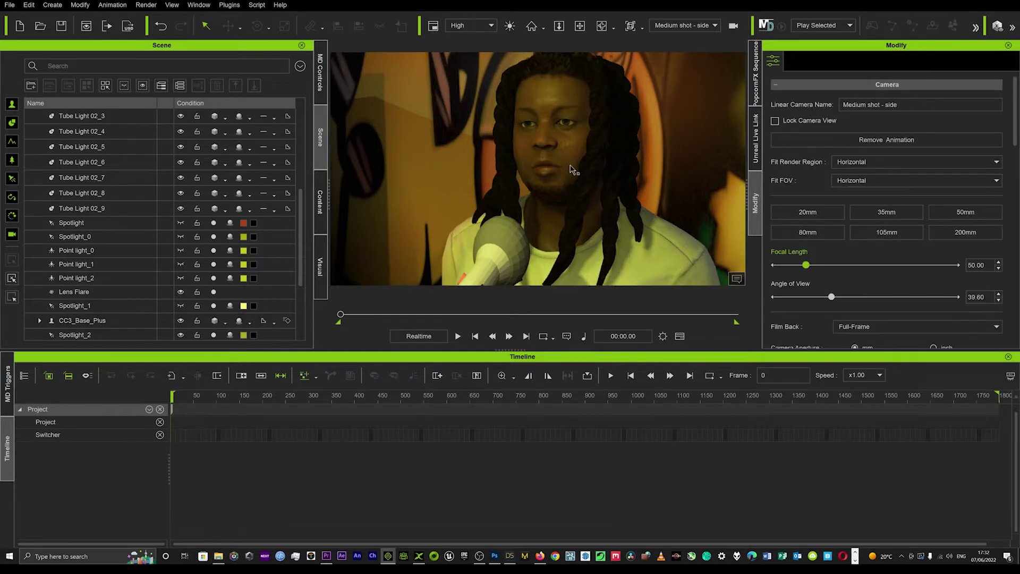
middle_click_drag(567, 165, 542, 187)
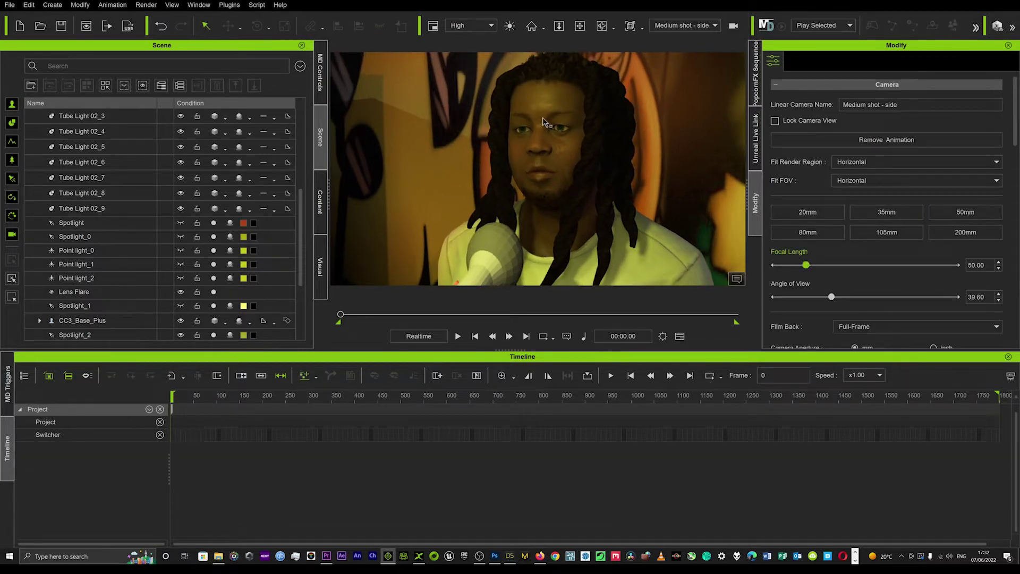
left_click(543, 118)
middle_click_drag(556, 127, 553, 130)
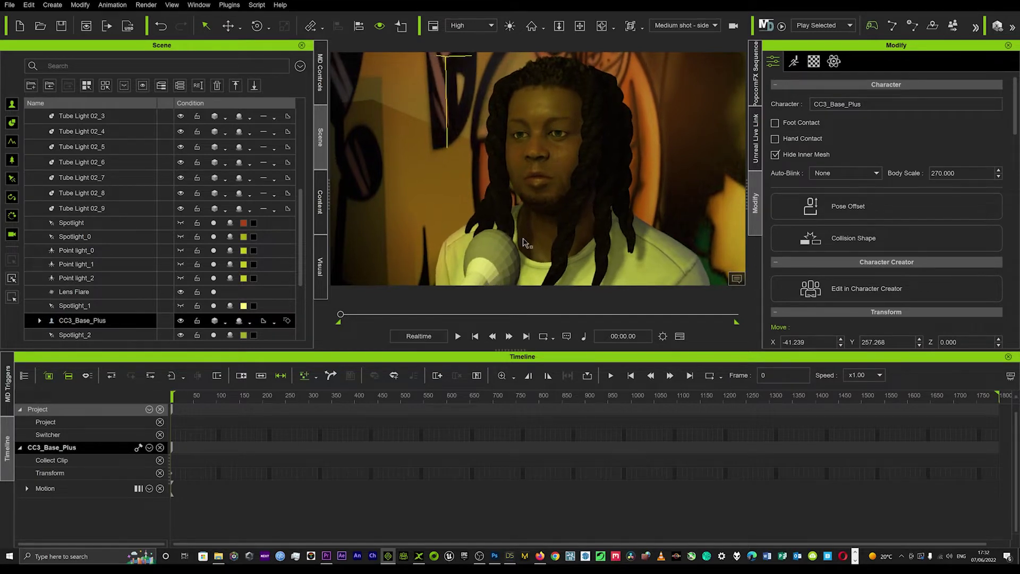
Step: Pull the camera back to show more of the singer's body and orbit it to a wider side view of the stage
scroll(545, 234, "down", 10)
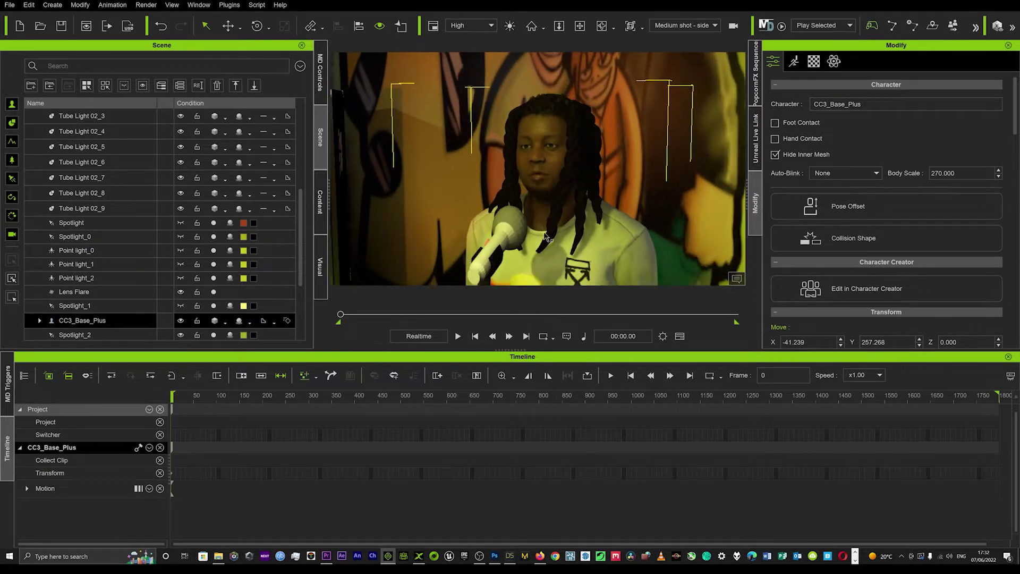
middle_click_drag(550, 242, 545, 182)
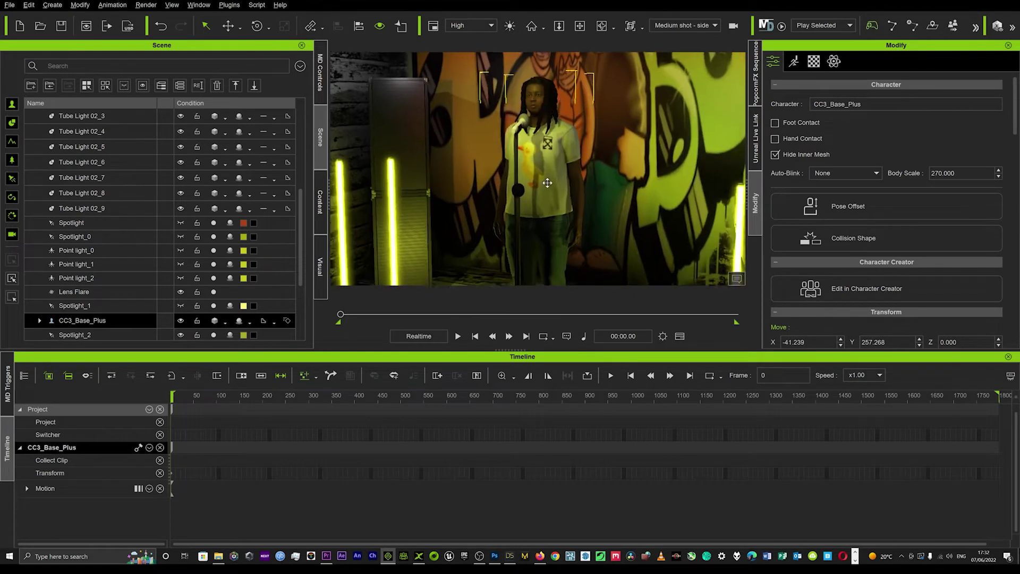
right_click_drag(544, 182, 523, 180)
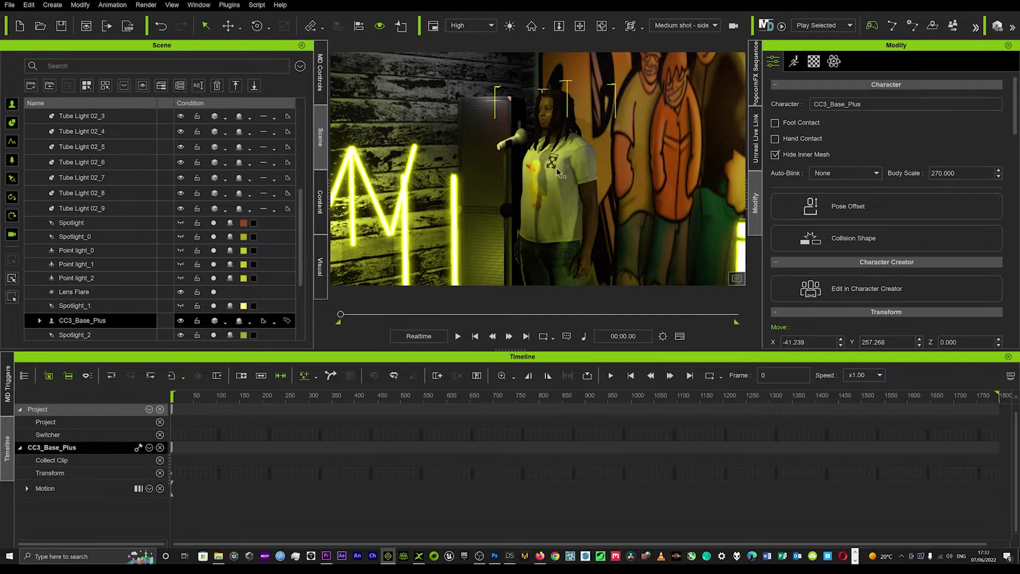
Step: Compare the 80mm, 105mm and 200mm lens presets on the Medium shot - side camera, ending on the 35mm lens
left_click(735, 26)
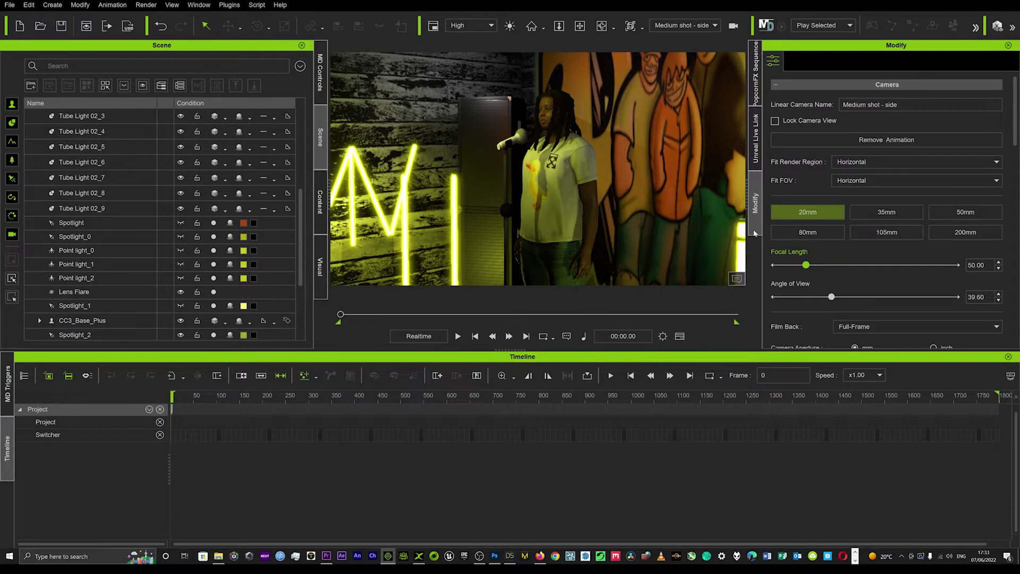
left_click(831, 233)
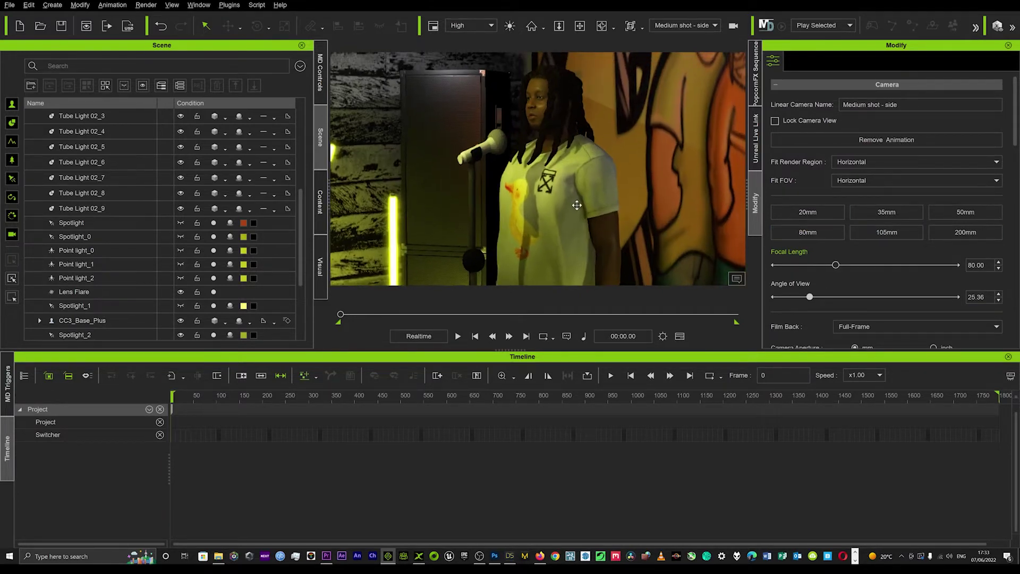
left_click(854, 234)
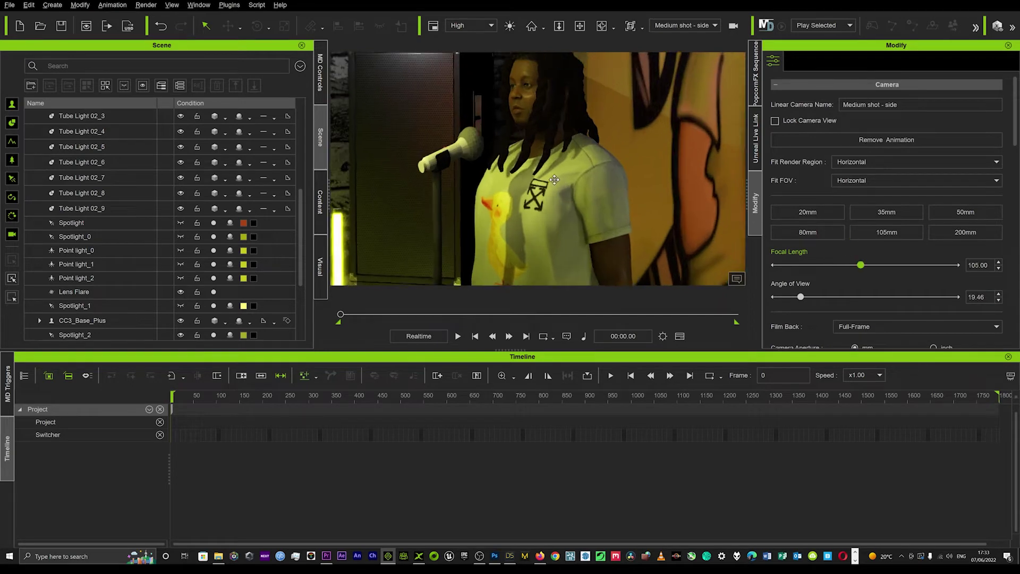
left_click(965, 233)
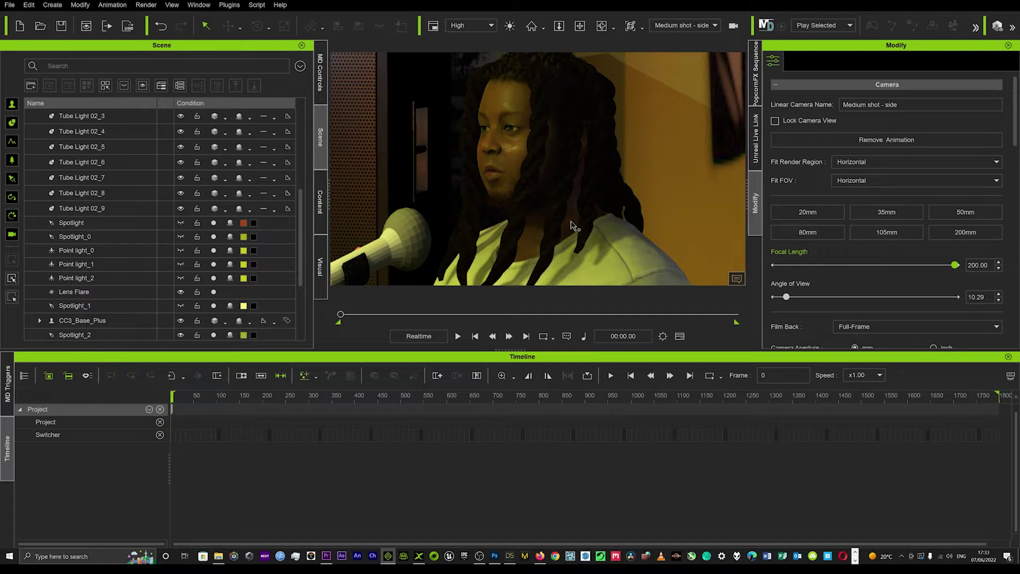
left_click(884, 214)
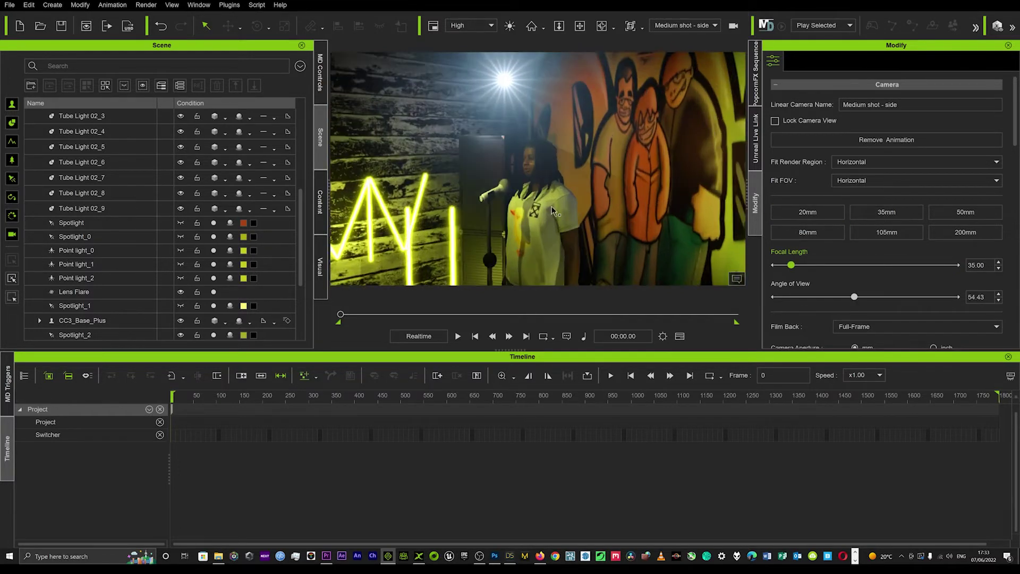
Step: Move the 35mm camera closer and orbit around the singer to a near-frontal medium view
scroll(550, 205, "up", 2)
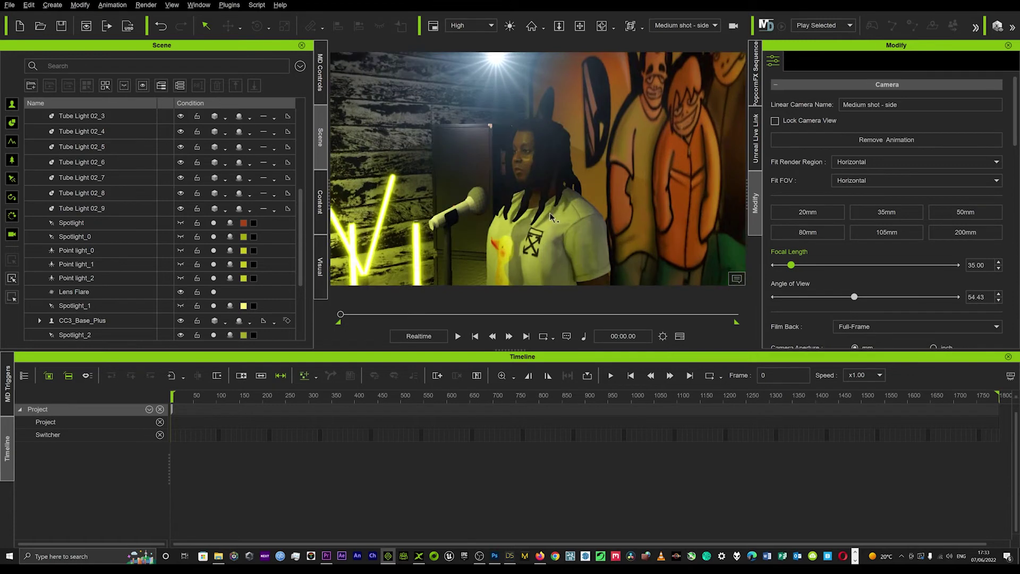
left_click(533, 157)
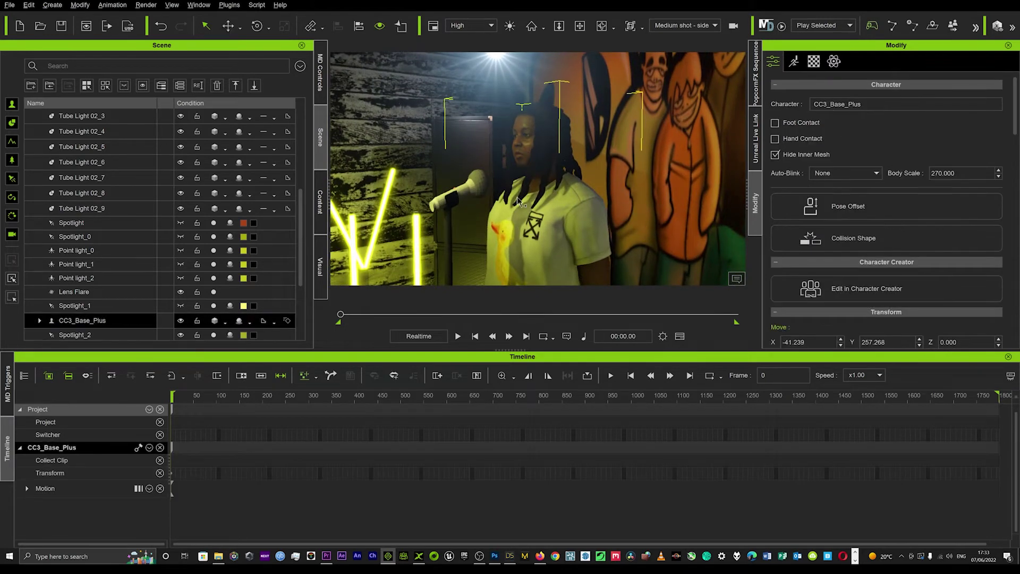
right_click_drag(519, 202, 645, 201)
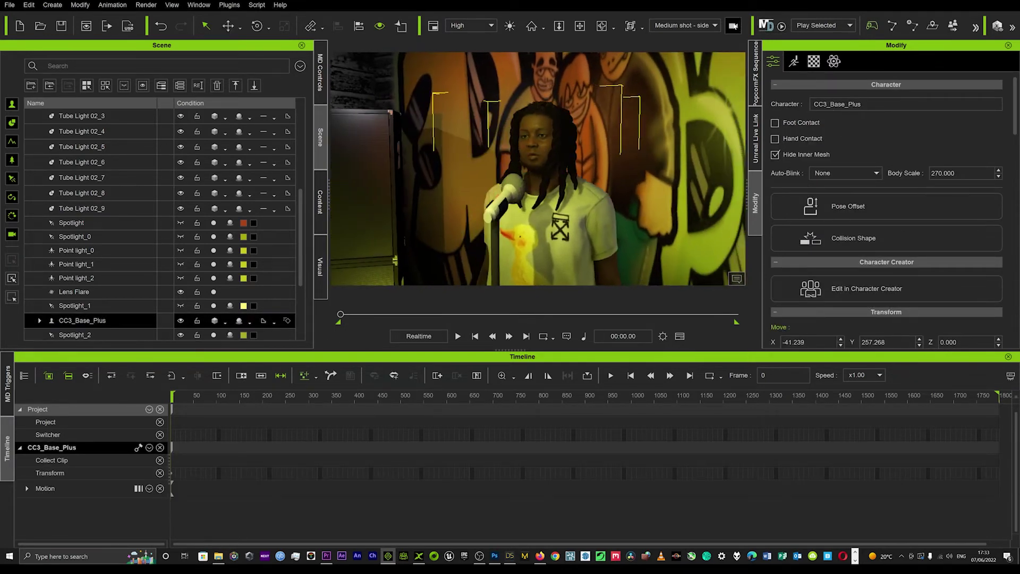
Step: Activate depth of field on the Medium shot - side camera
left_click(733, 26)
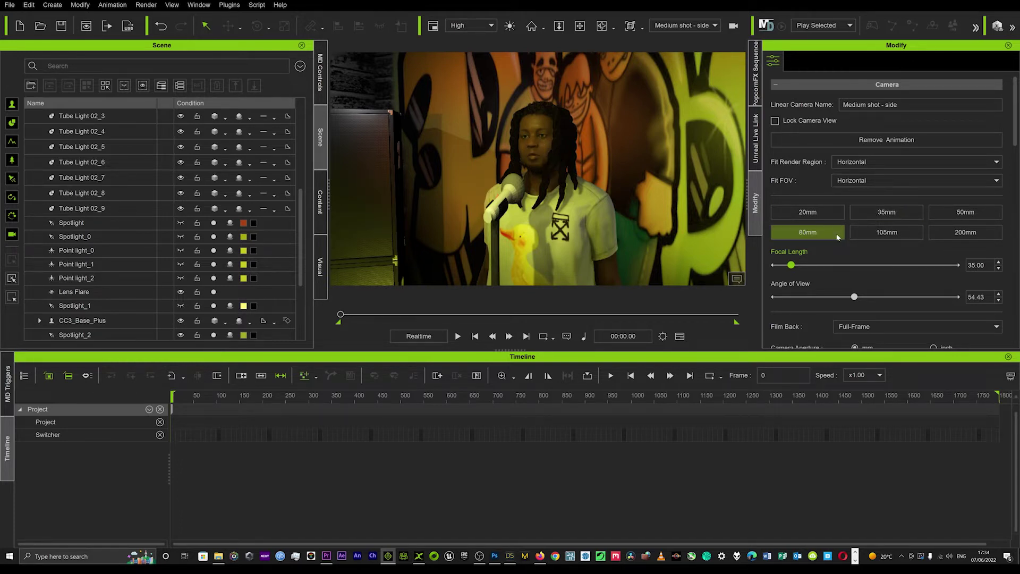
scroll(840, 239, "down", 3)
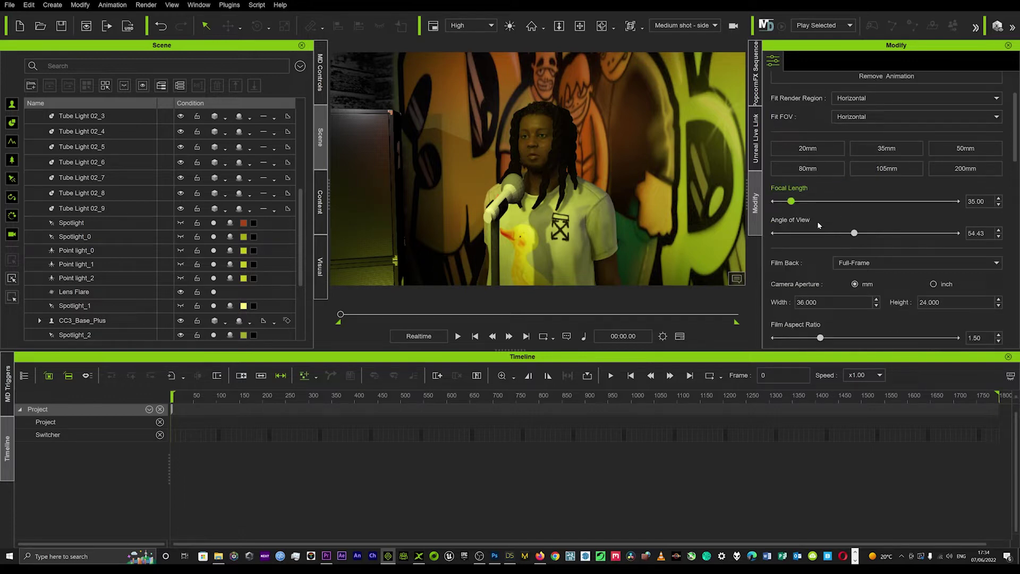
scroll(819, 212, "down", 4)
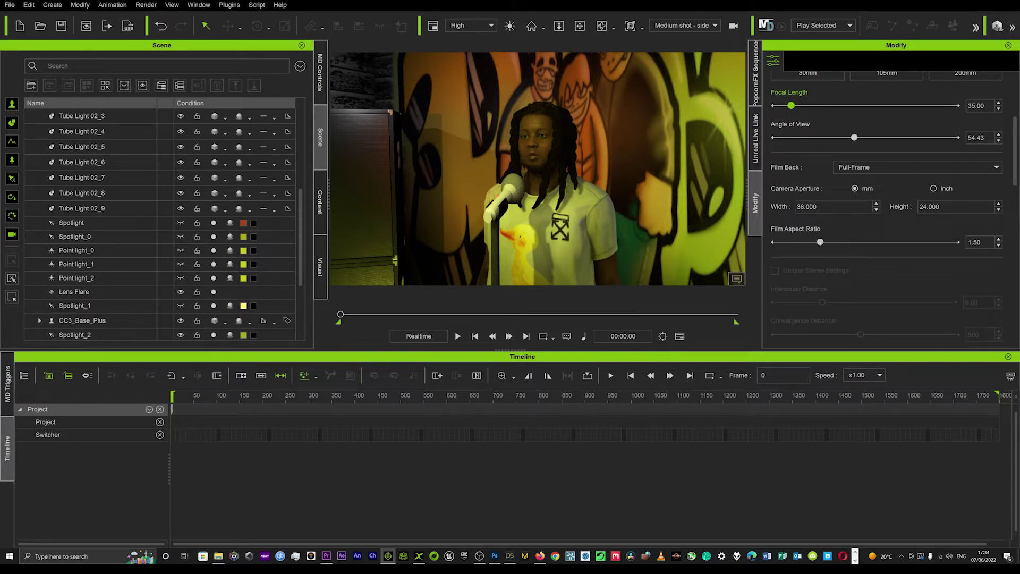
scroll(818, 190, "down", 10)
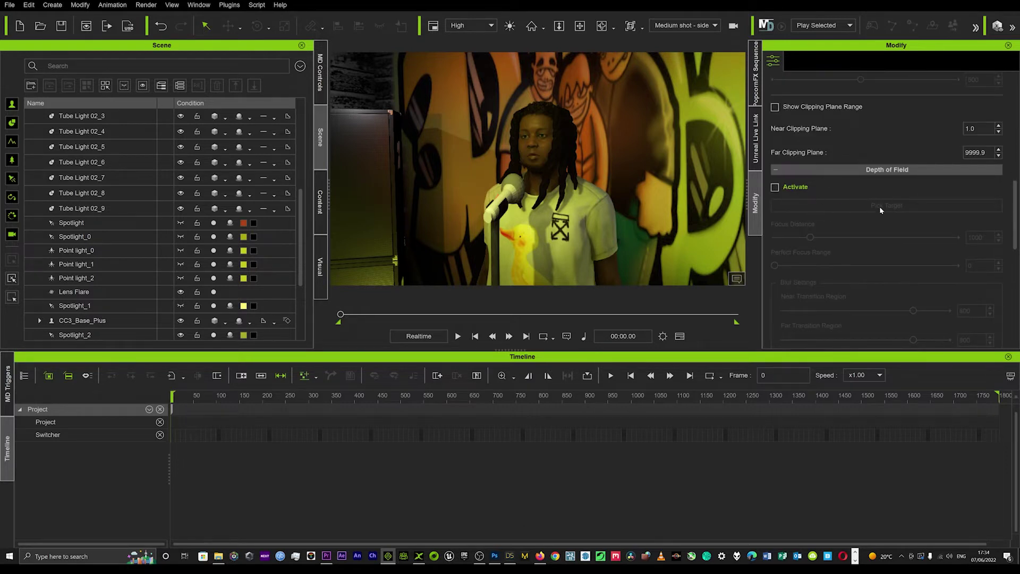
left_click(776, 188)
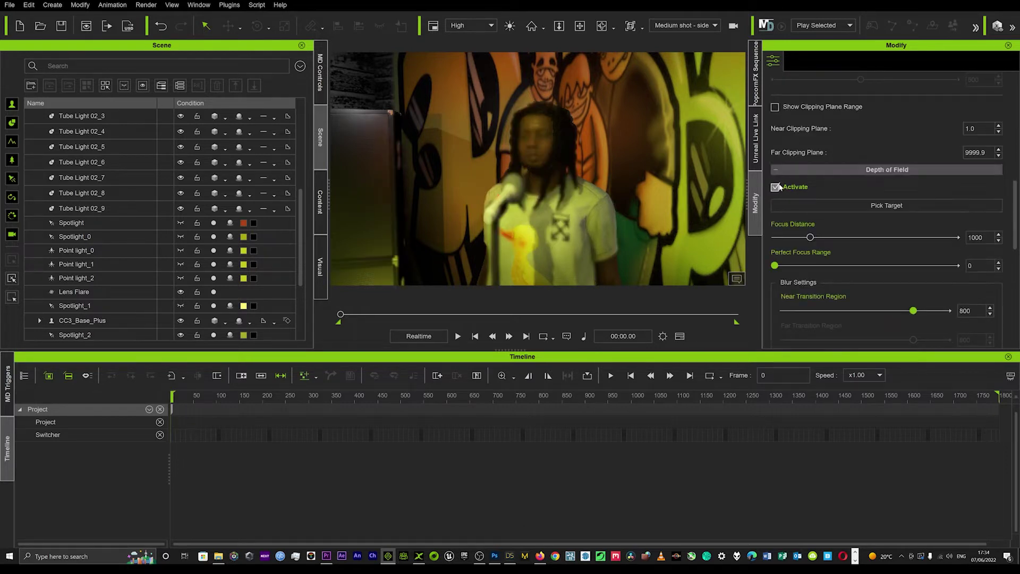
Step: Orbit the Medium shot - side camera to a frontal view of the singer and pick his face as the depth of field target
left_click(542, 147)
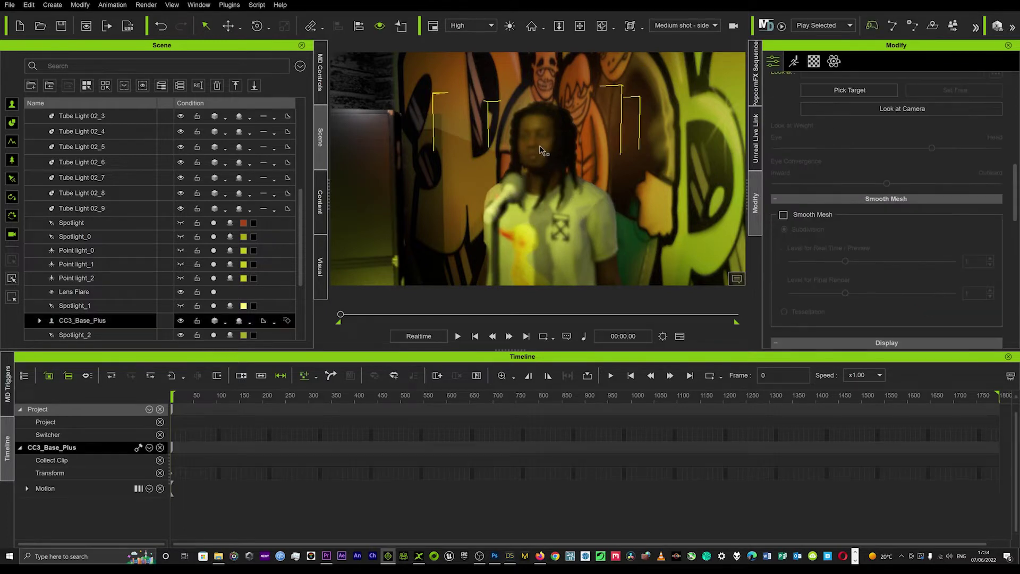
left_click_drag(536, 157, 585, 158, "alt")
right_click_drag(585, 158, 596, 160)
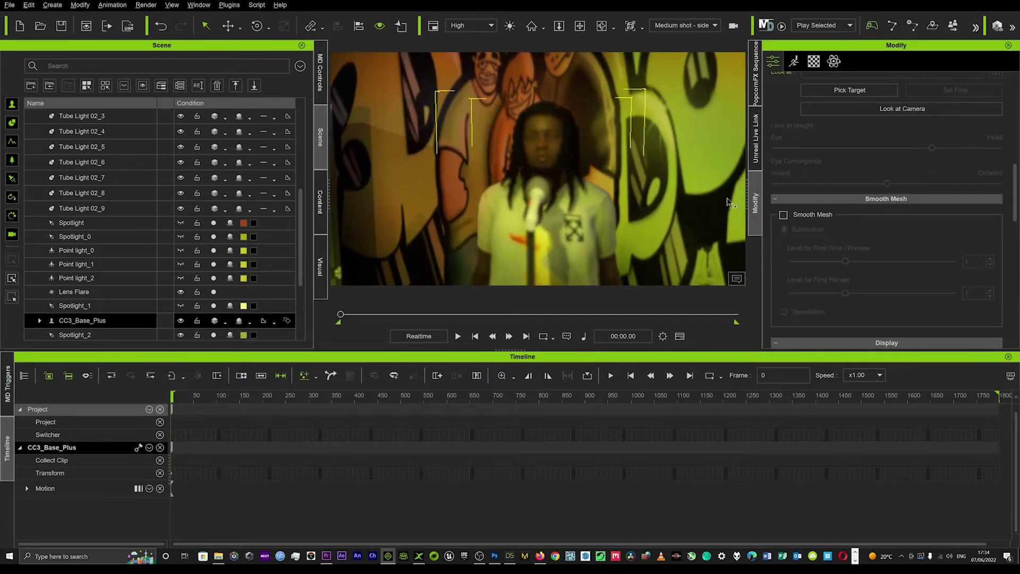
scroll(835, 184, "up", 3)
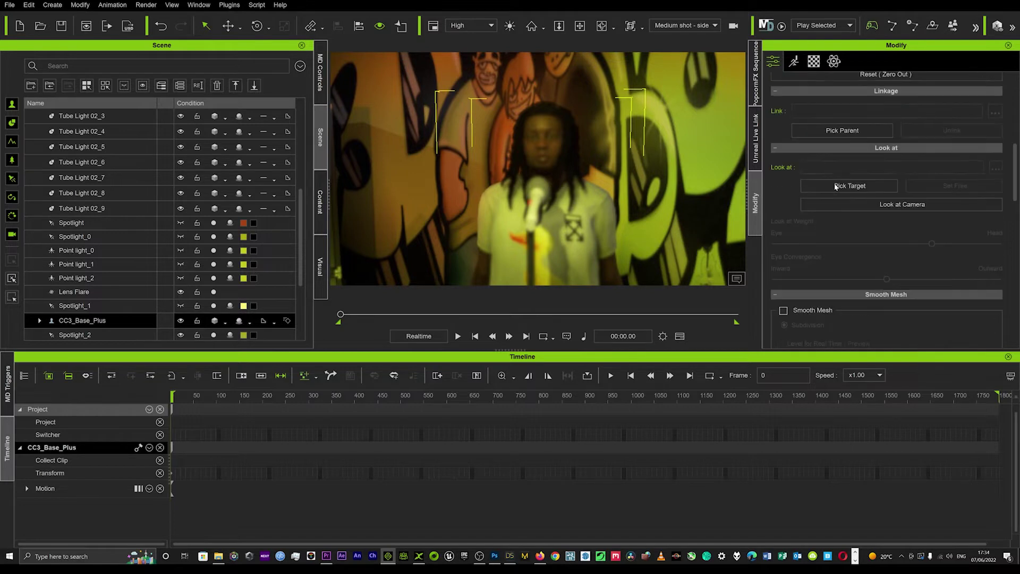
scroll(842, 196, "down", 4)
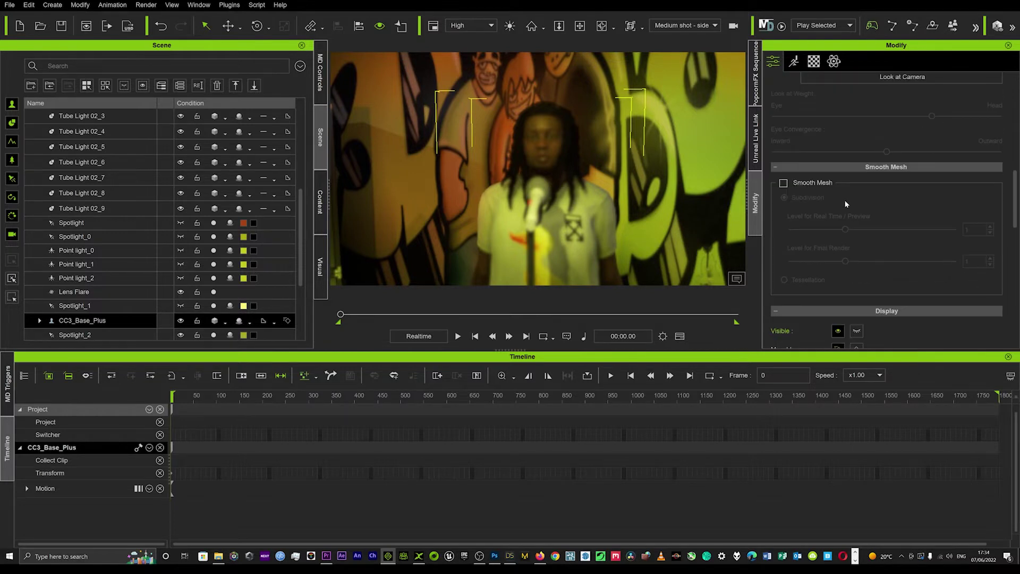
left_click(733, 26)
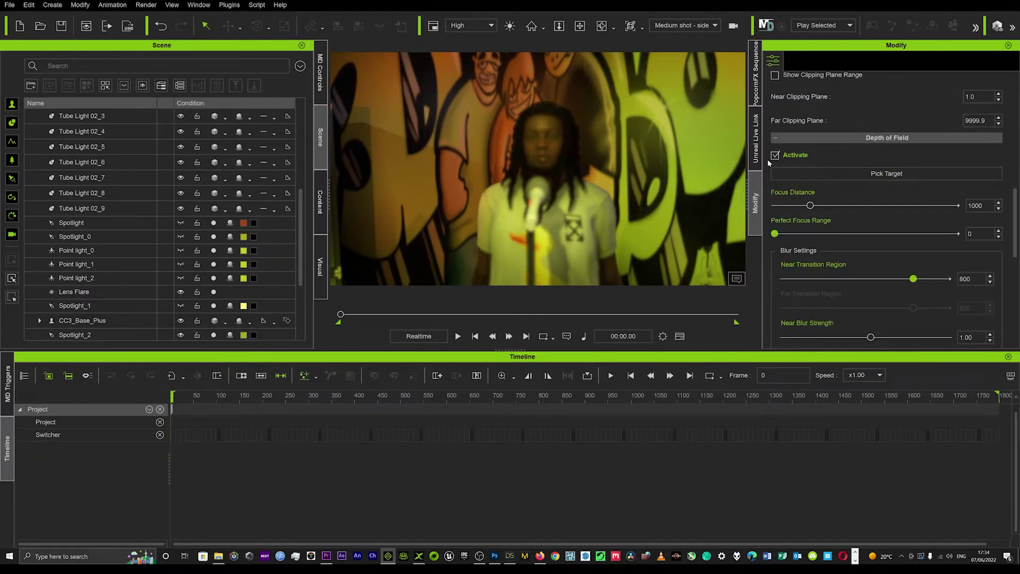
left_click(878, 179)
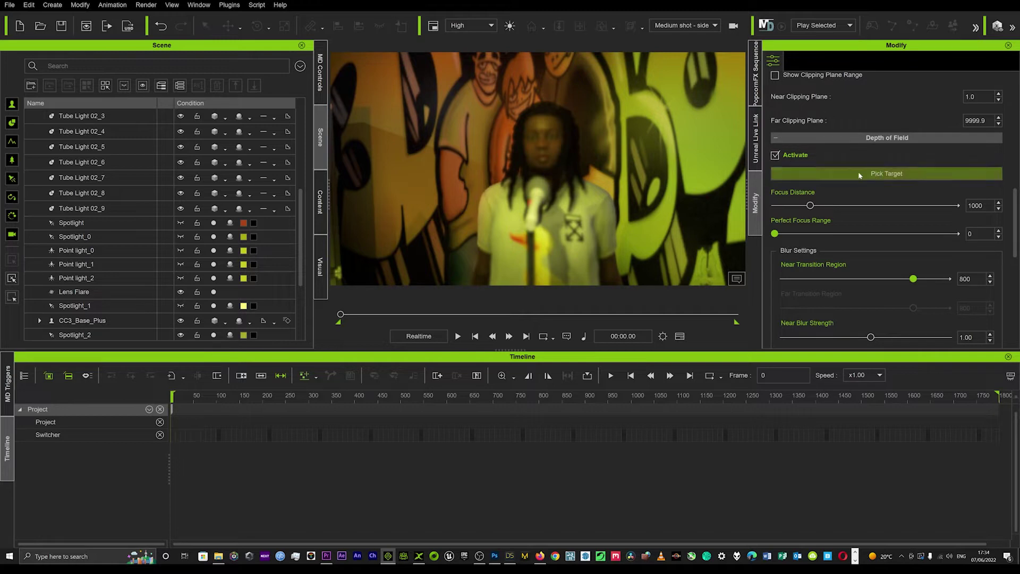
left_click(543, 143)
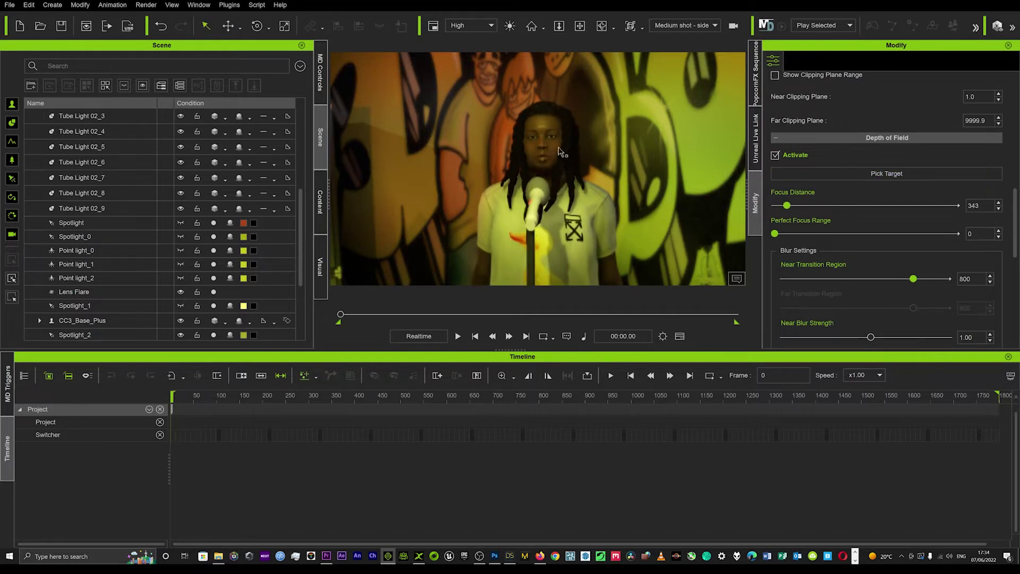
Step: Move the camera in to a close-up of the singer's face and re-pick the face as the focus target
right_click_drag(521, 181, 528, 151)
left_click(540, 172)
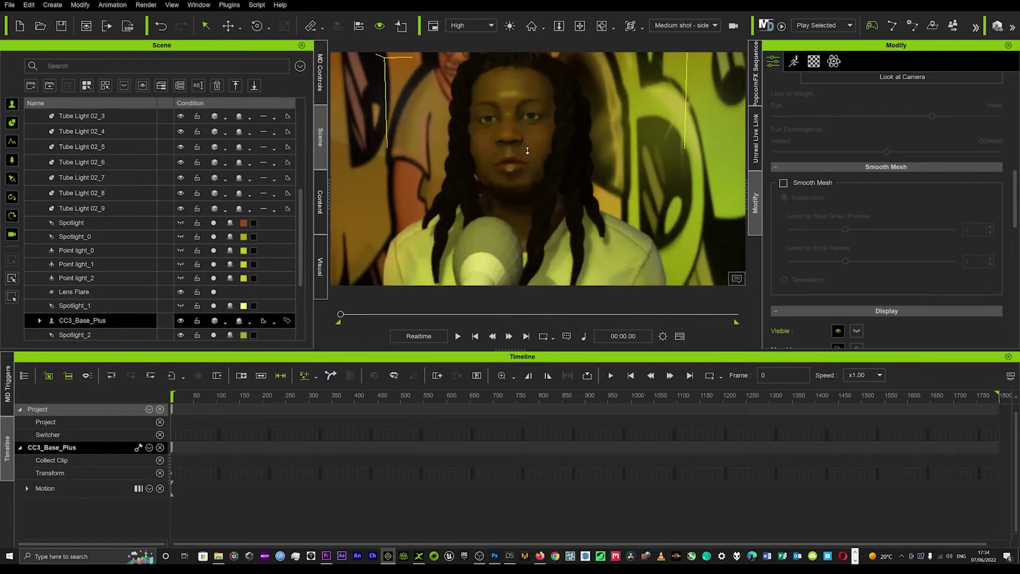
middle_click_drag(528, 151, 532, 161)
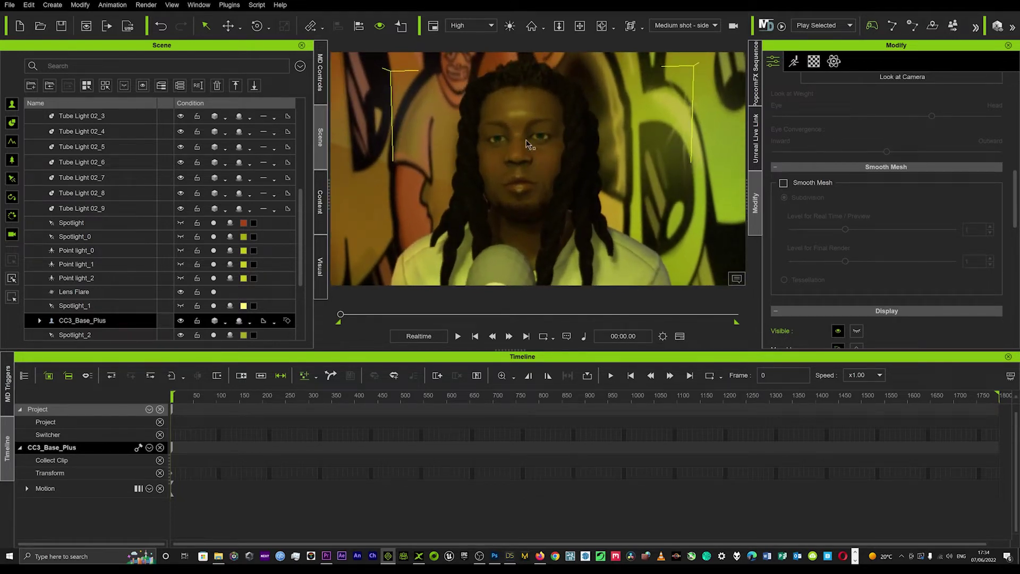
left_click(733, 25)
left_click(844, 175)
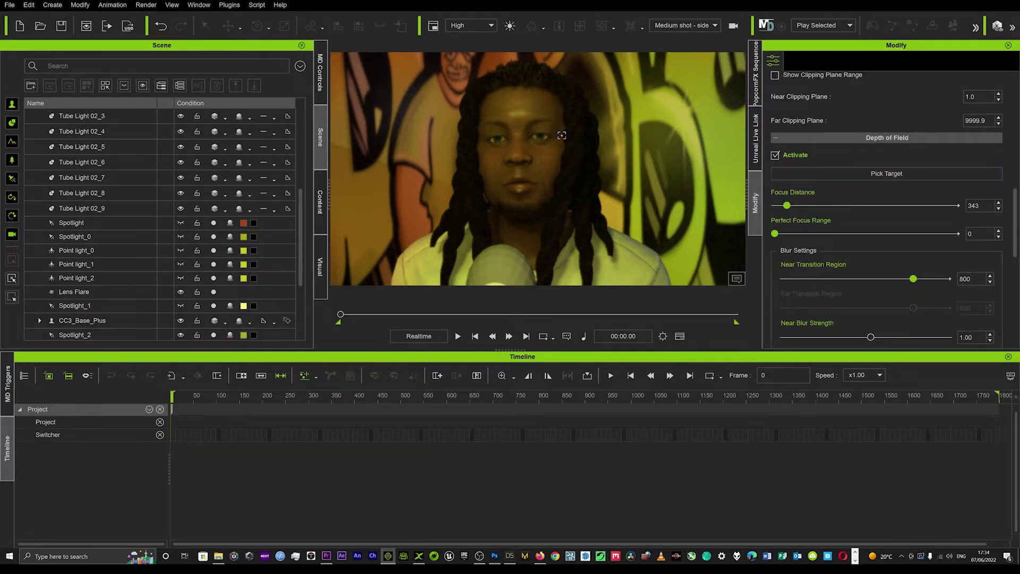
left_click(522, 143)
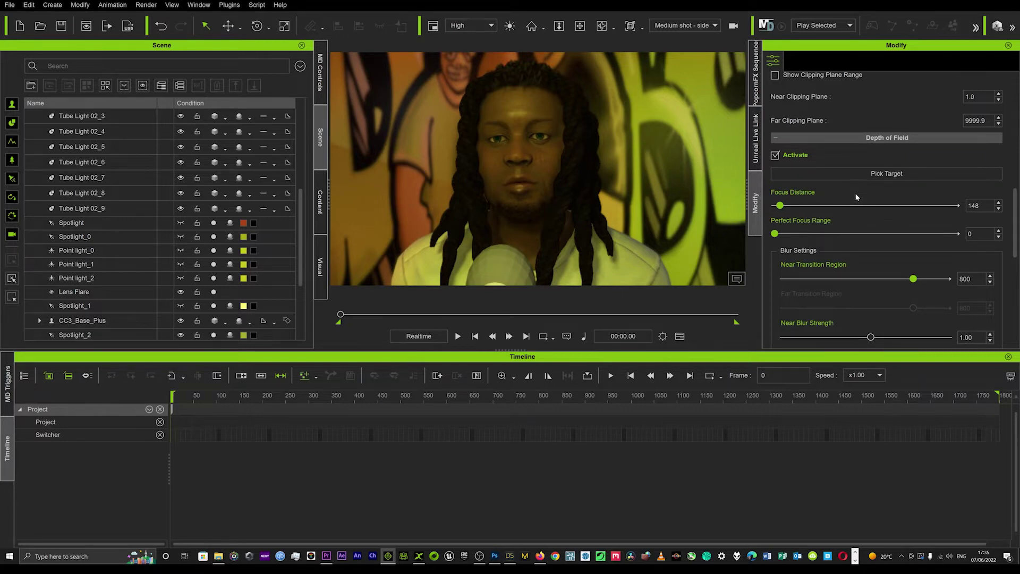
Step: Pull the camera back to a wide stage view, recentre the singer and pick him as the focus target again
scroll(531, 165, "down", 10)
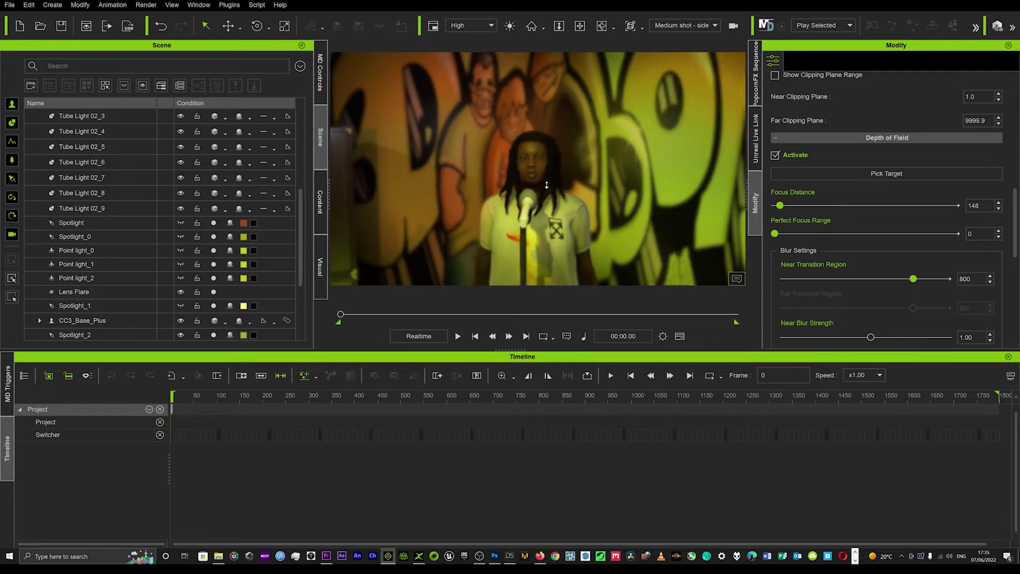
scroll(540, 198, "down", 3)
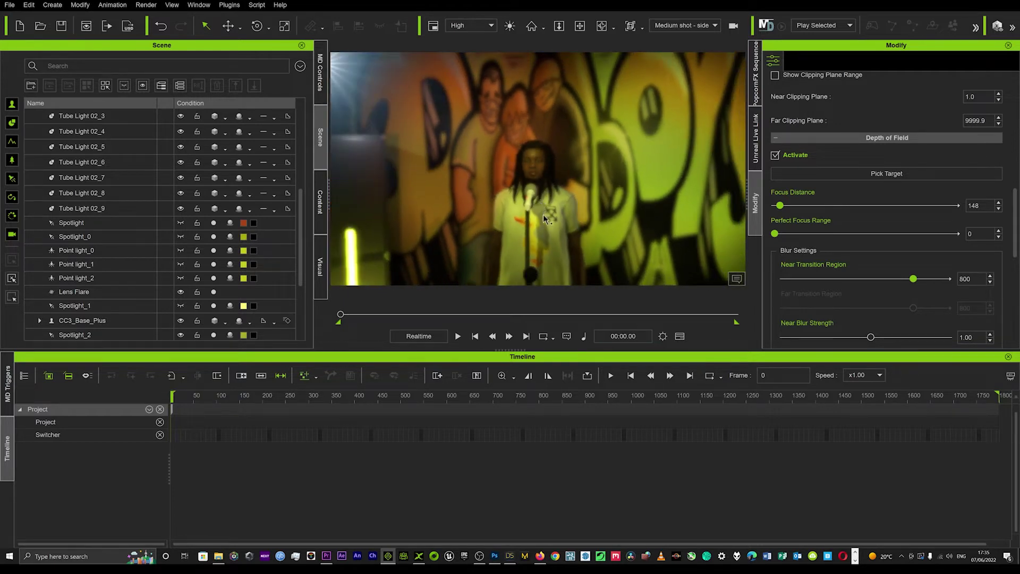
middle_click_drag(543, 215, 541, 191)
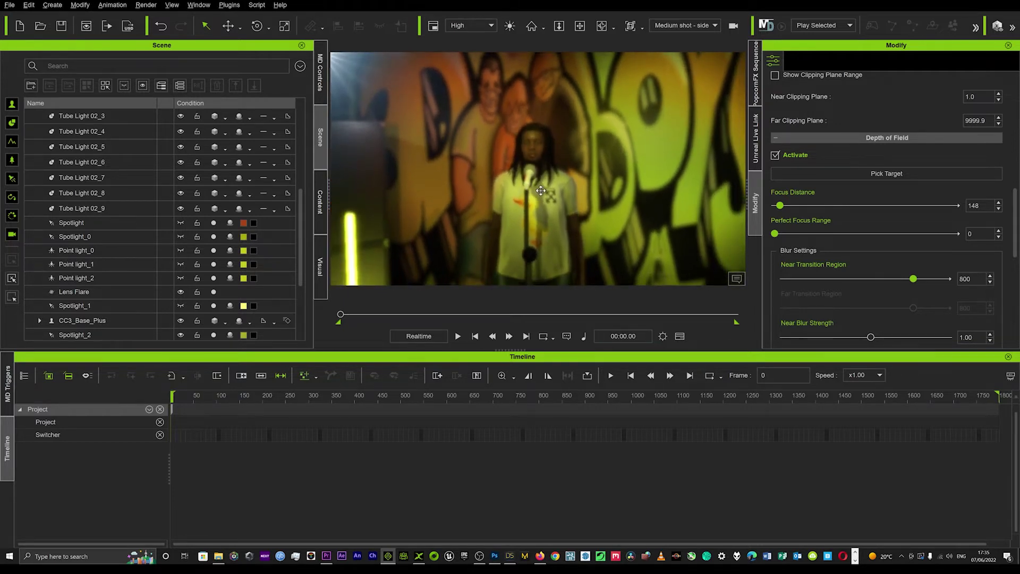
left_click(813, 173)
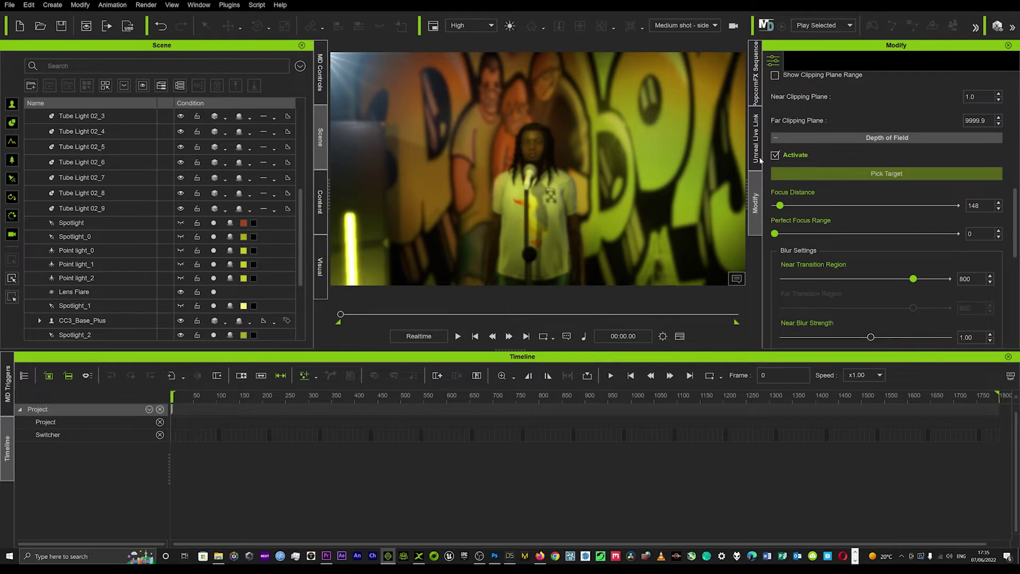
left_click(537, 162)
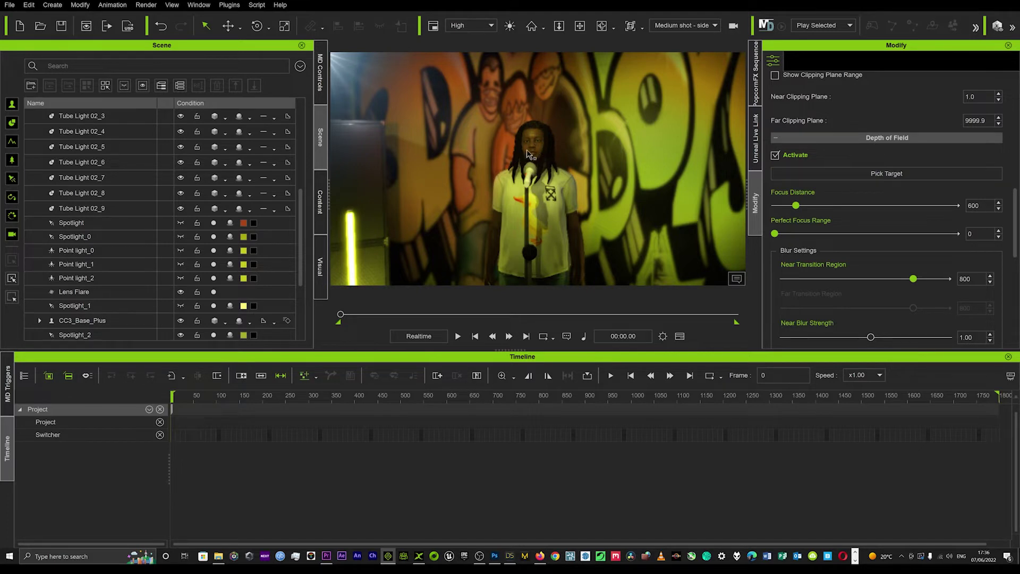
Step: Bring the camera in to a chest-up medium shot and refocus the depth of field on the singer's forehead
scroll(532, 149, "up", 5)
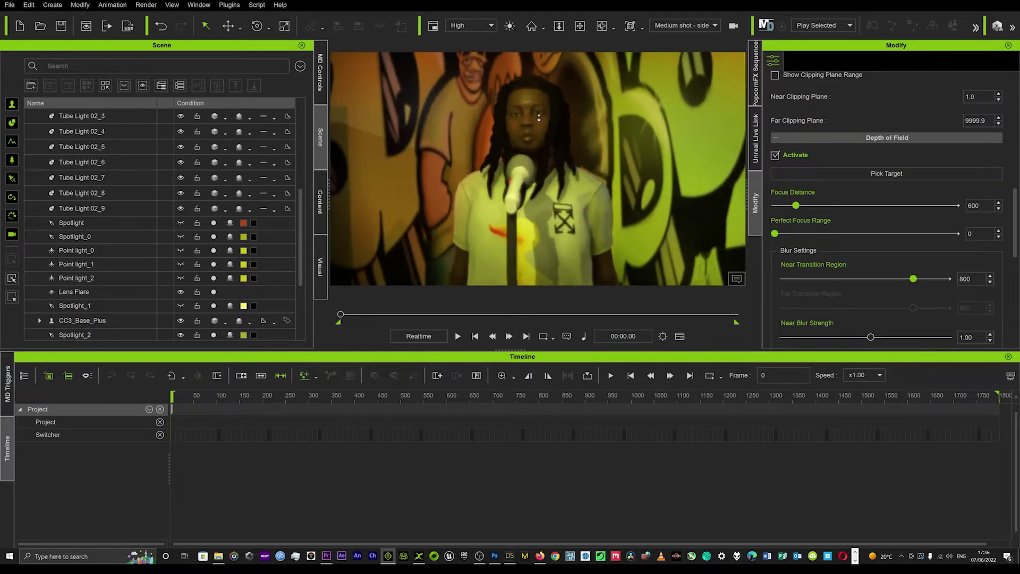
scroll(538, 118, "up", 2)
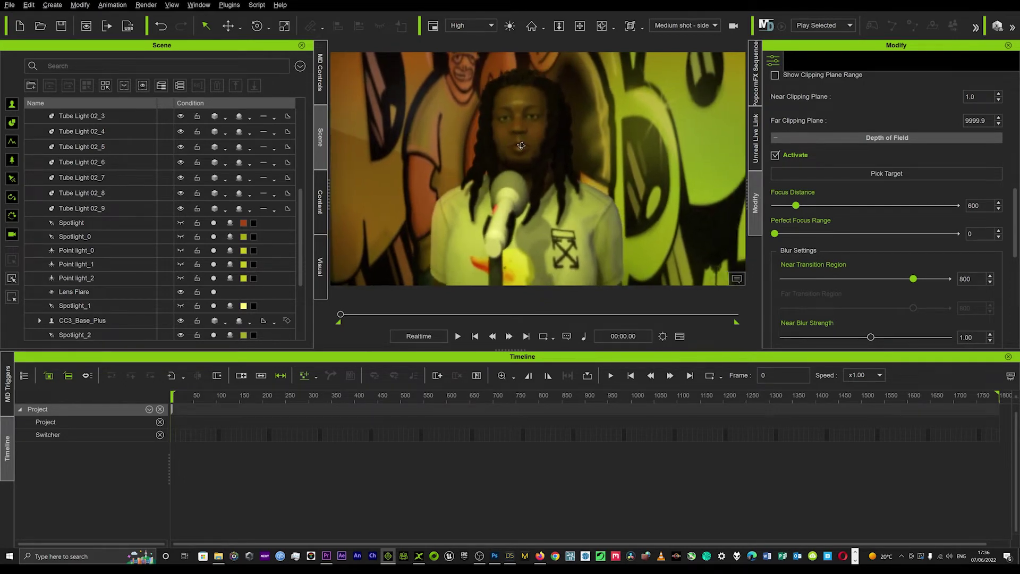
left_click(847, 175)
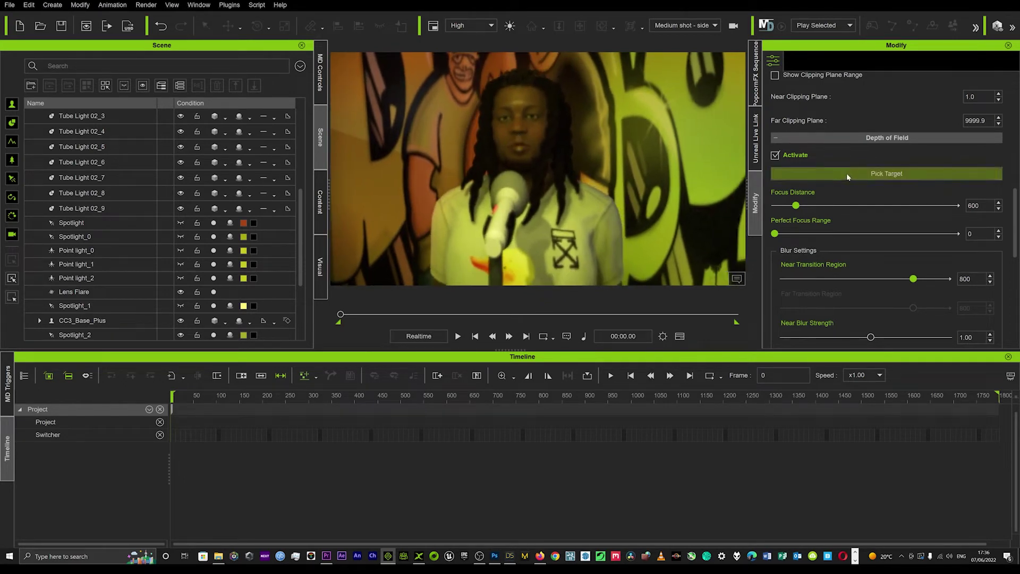
left_click(515, 106)
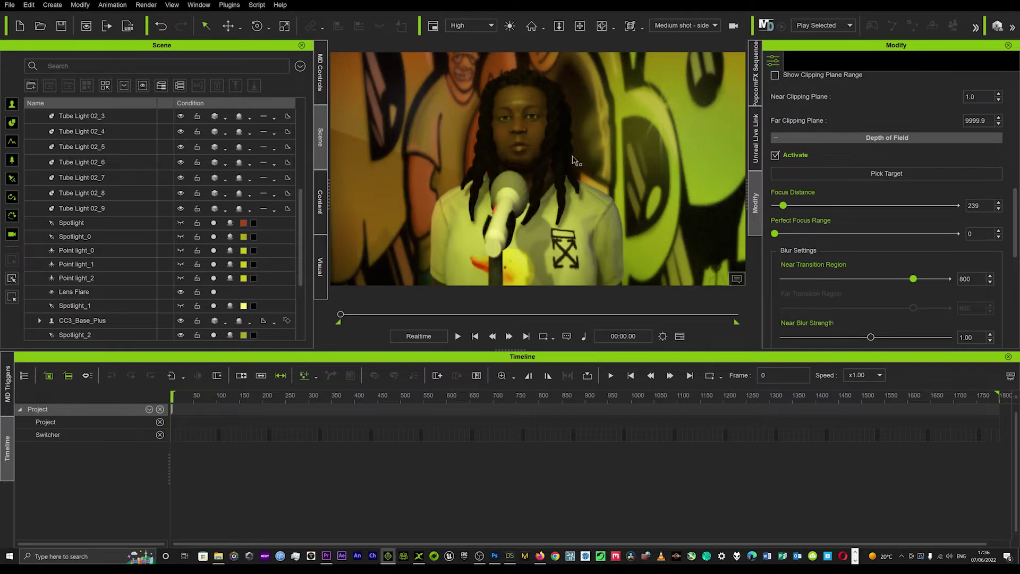
Step: Set the depth of field's near blur strength to 1.80 and its near transition region to 270
scroll(825, 193, "down", 1)
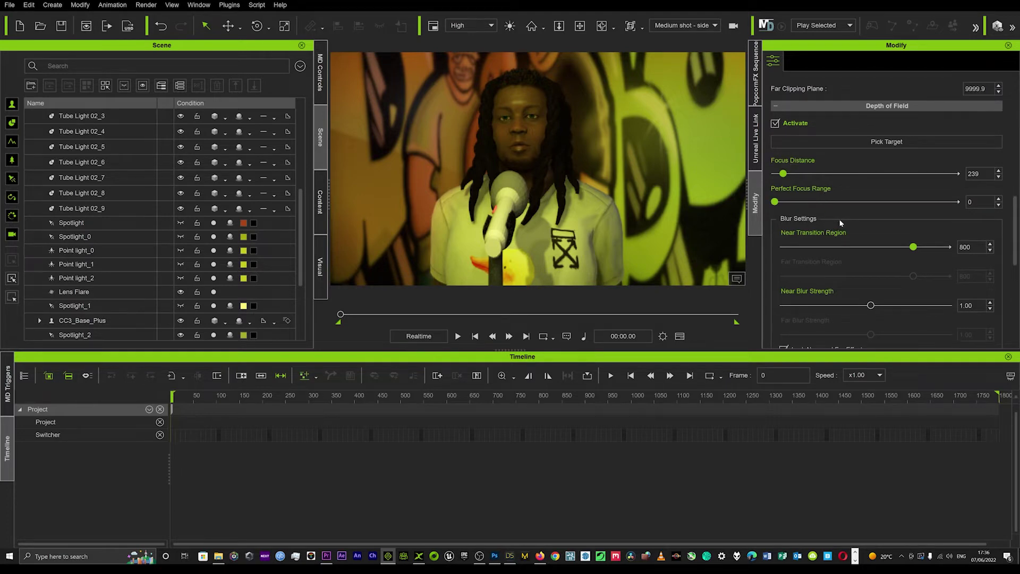
scroll(836, 211, "down", 1)
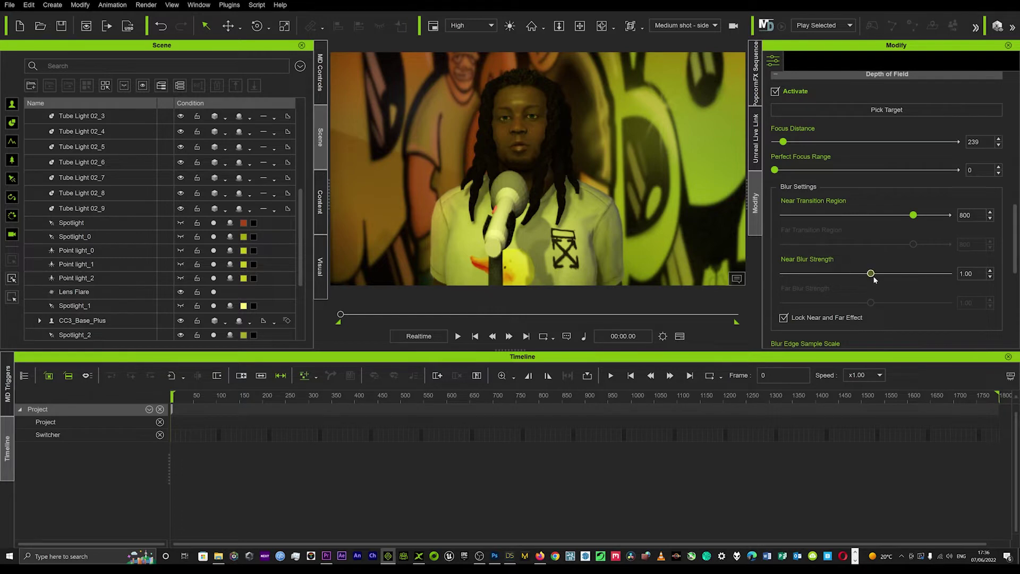
left_click_drag(871, 274, 898, 274)
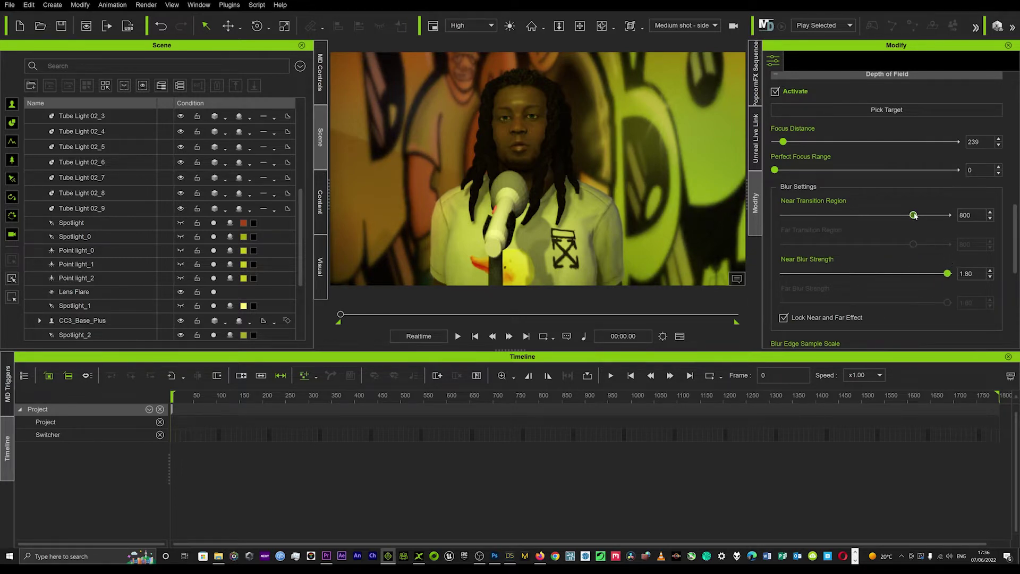
left_click_drag(914, 215, 804, 216)
left_click_drag(802, 215, 793, 214)
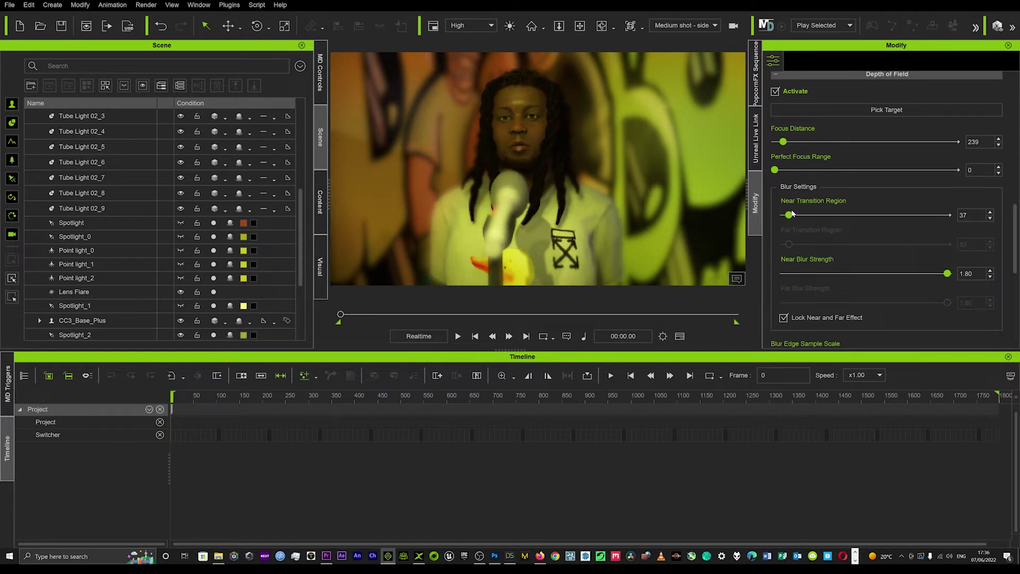
left_click_drag(795, 214, 830, 209)
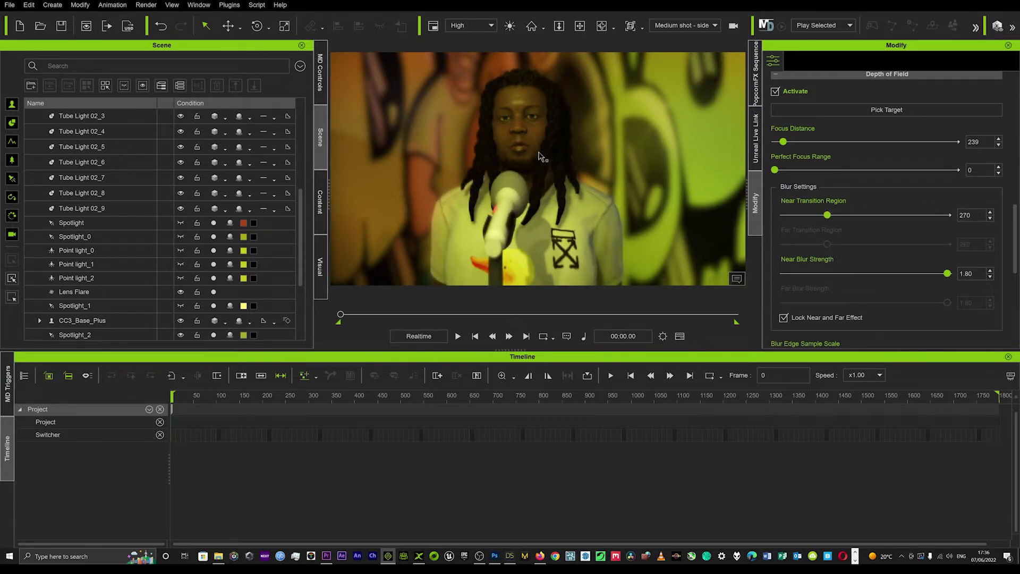
Step: Reselect the Medium shot - side camera after selecting the singer, and review its depth of field and lens settings
left_click(518, 88)
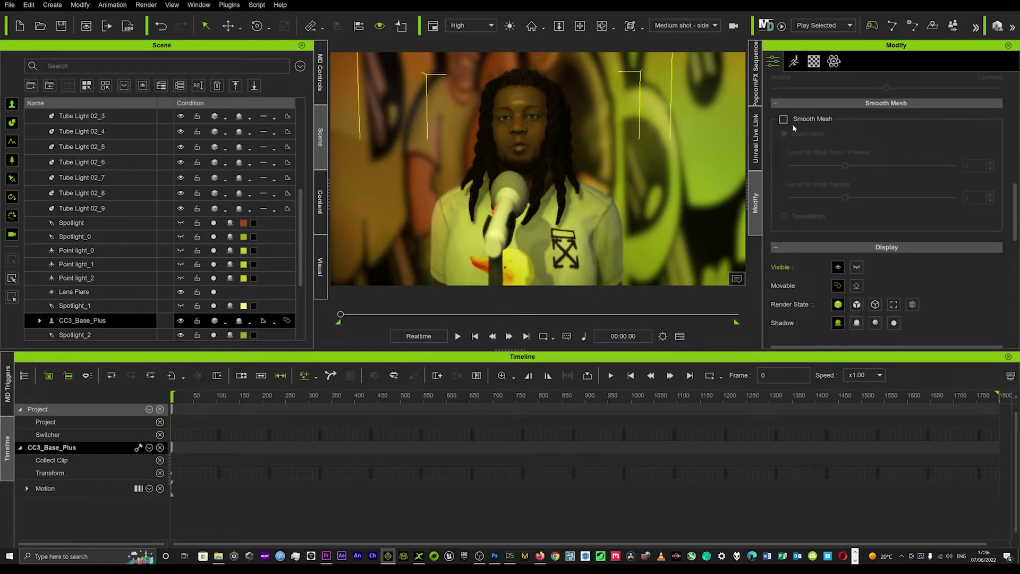
left_click(734, 25)
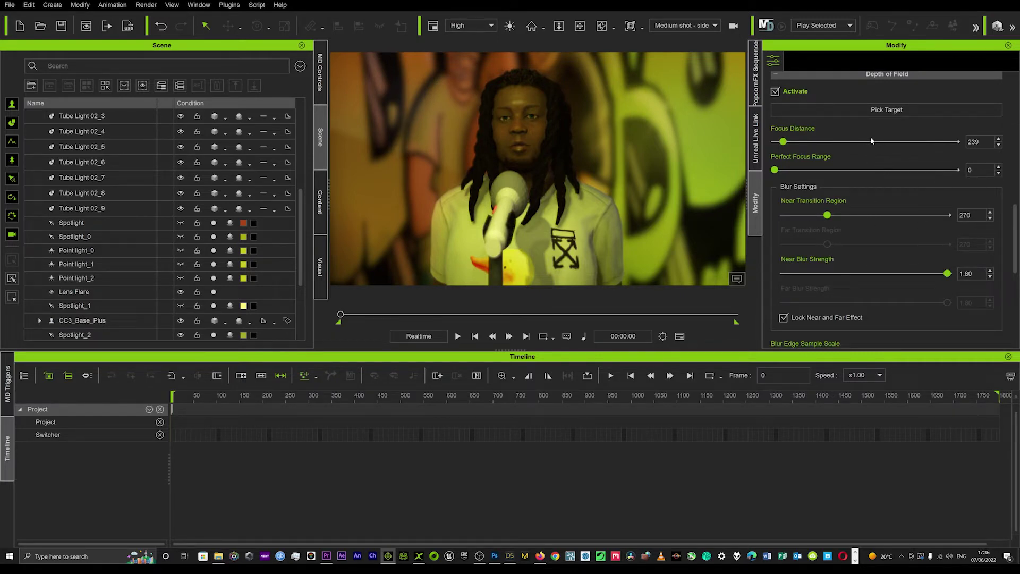
scroll(871, 186, "up", 10)
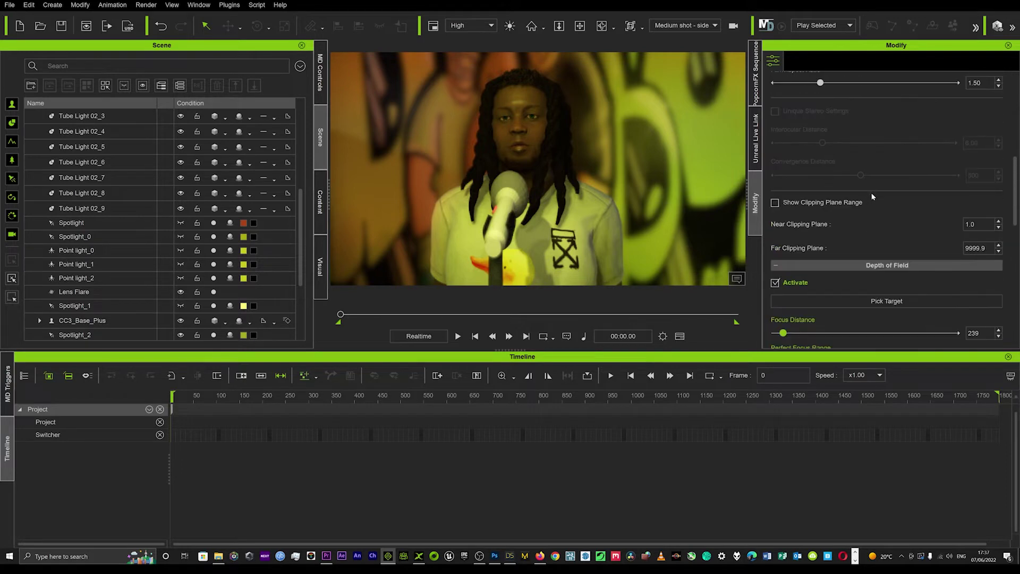
scroll(871, 202, "up", 3)
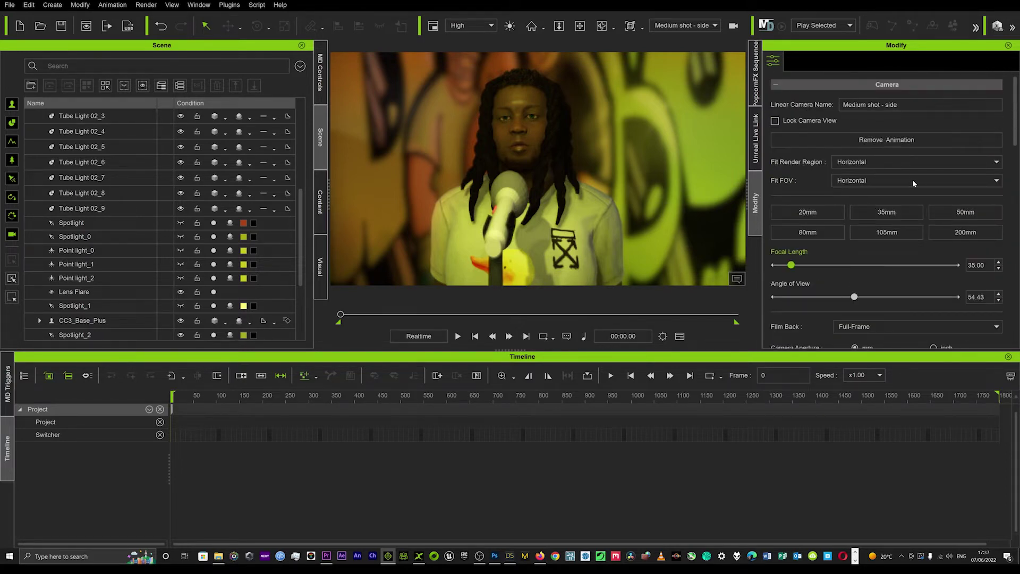
Step: Create a new linear camera from the current view, look through it and select the singer in the viewport
left_click(52, 5)
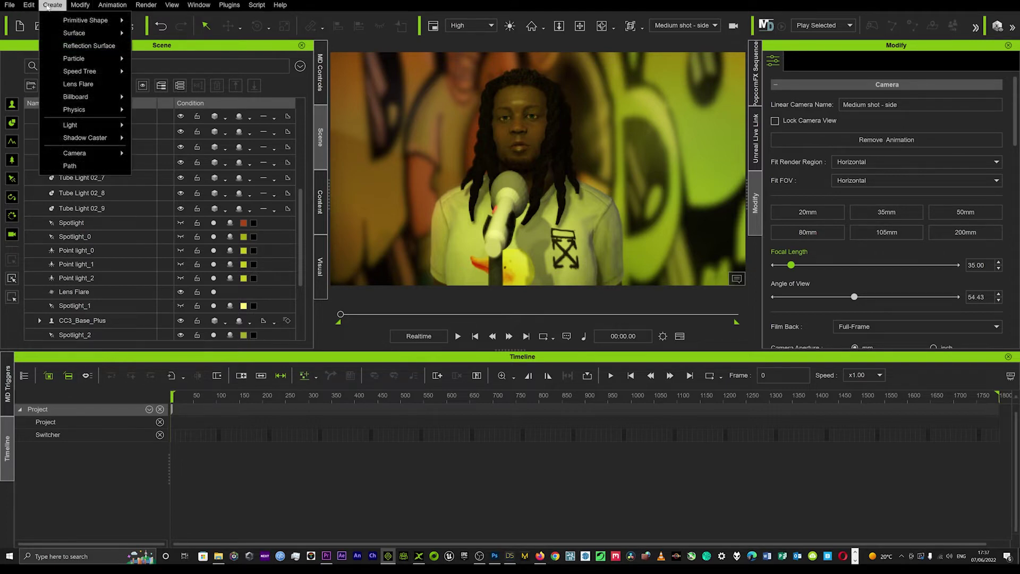
mouse_move(96, 153)
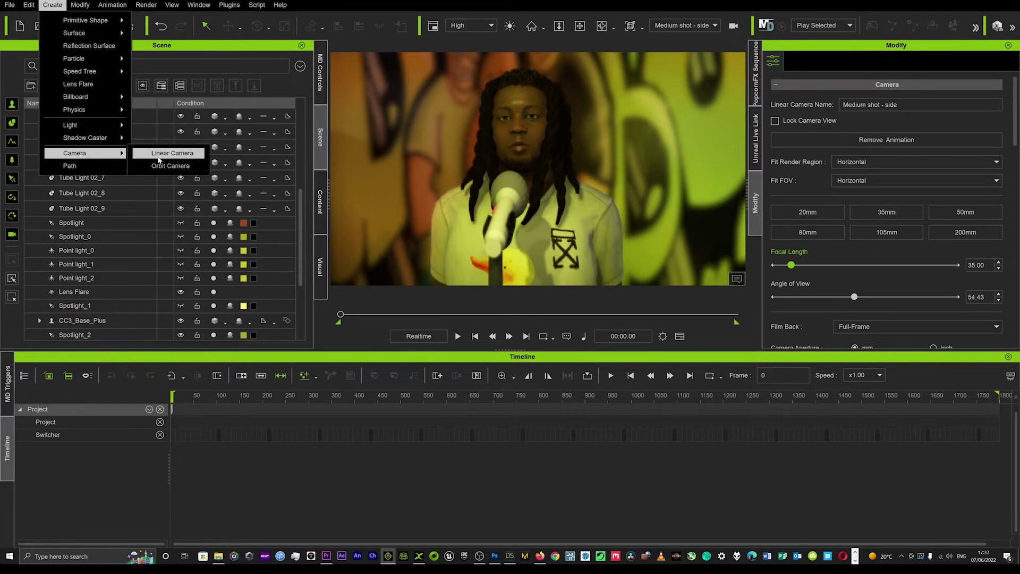
left_click(163, 154)
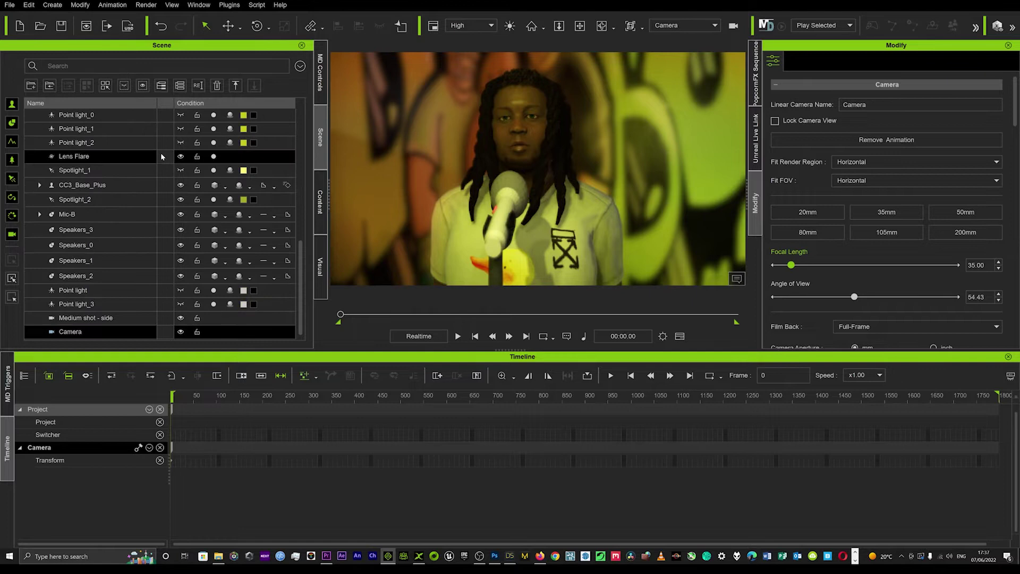
left_click(707, 24)
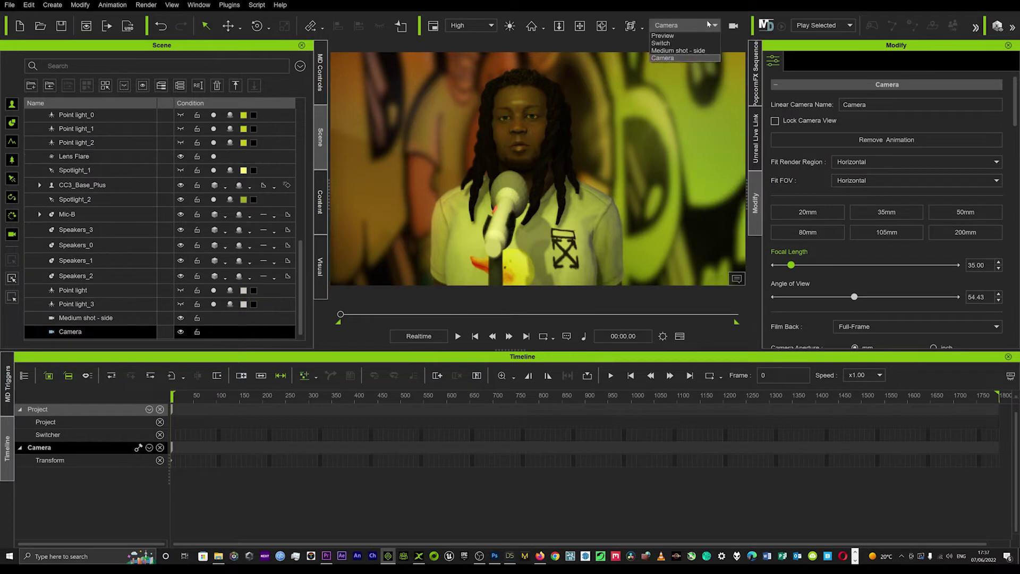
left_click(672, 58)
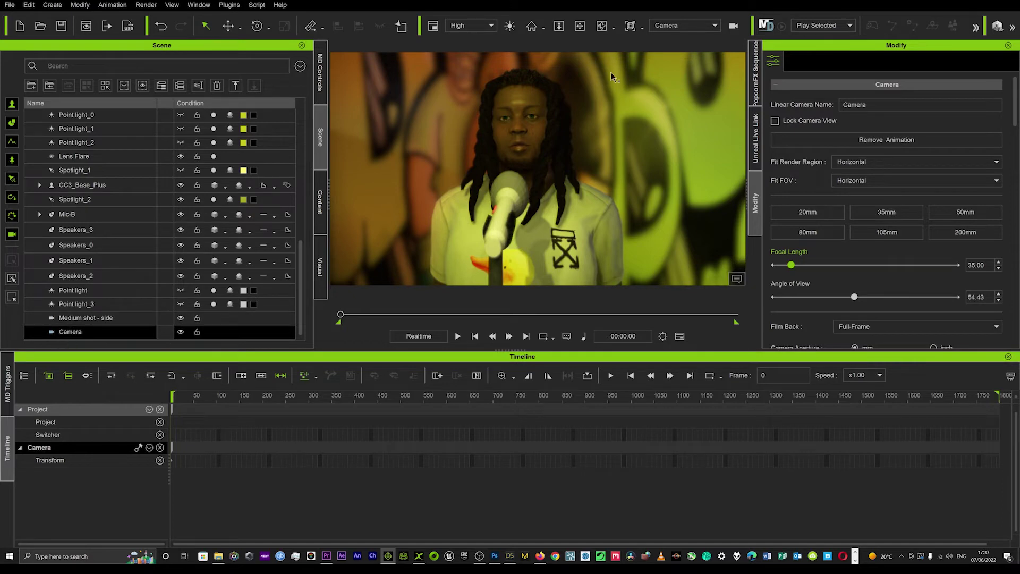
left_click(522, 188)
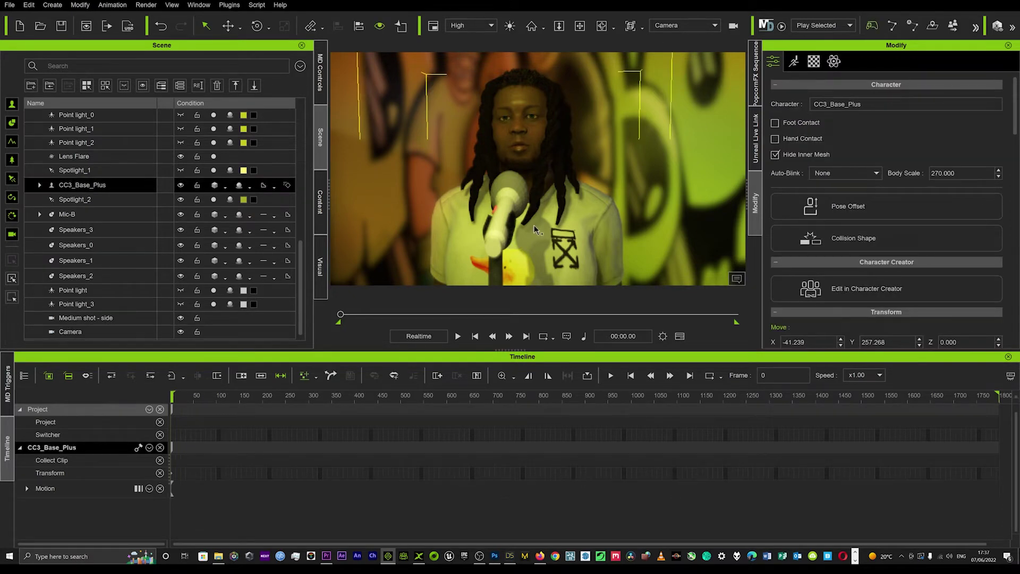
Step: Pull the new camera back, orbit it to a three-quarter side view of the singer, and deactivate its depth of field
scroll(514, 202, "down", 5)
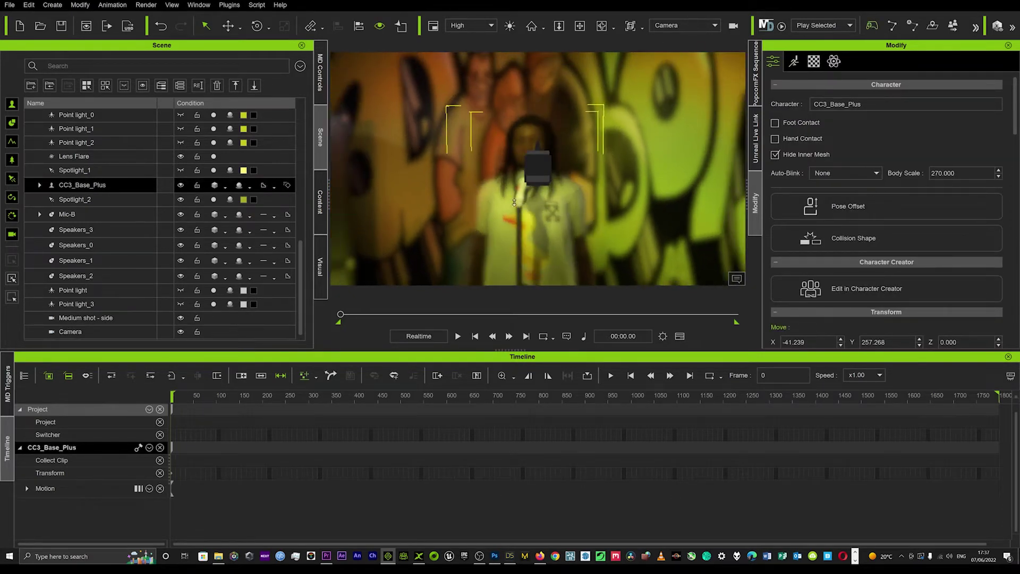
right_click_drag(515, 202, 625, 198, "alt")
left_click(733, 25)
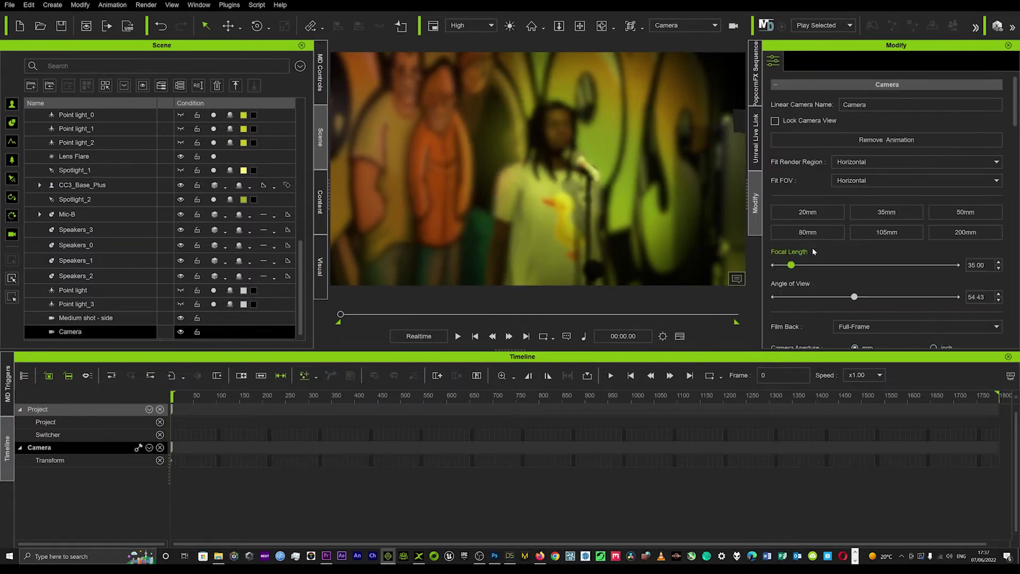
scroll(813, 250, "down", 10)
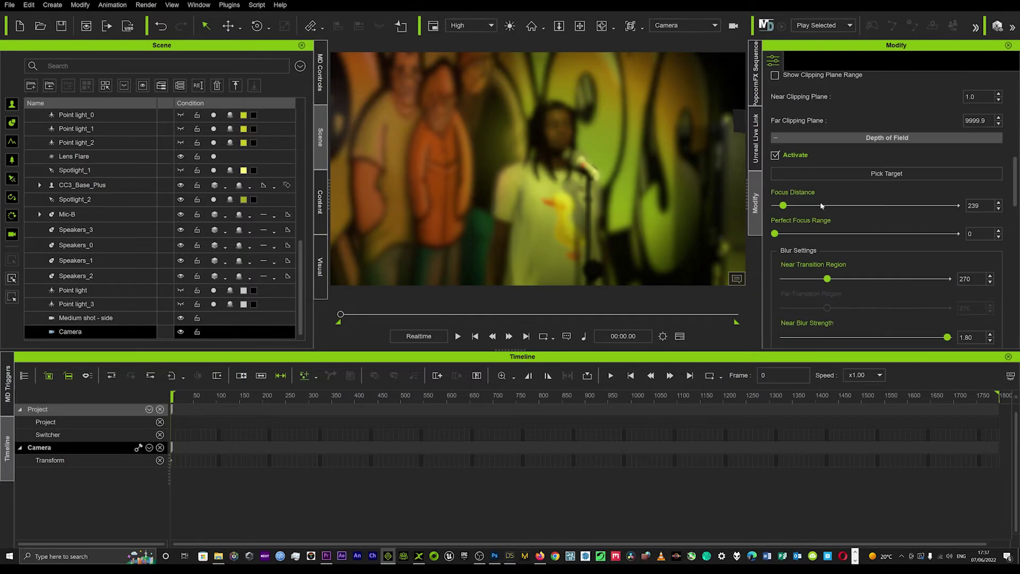
left_click(775, 155)
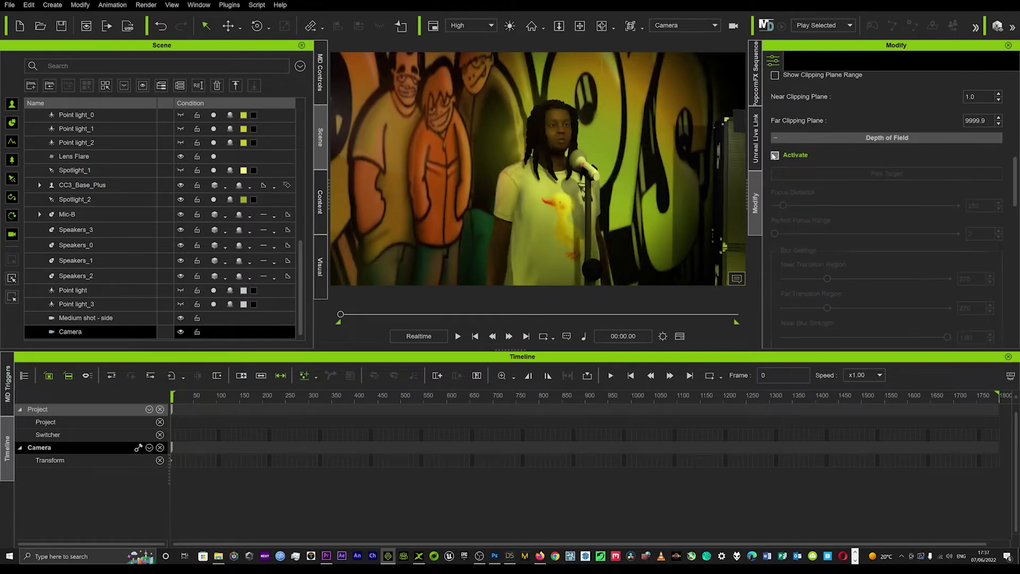
left_click_drag(548, 207, 542, 182, "alt")
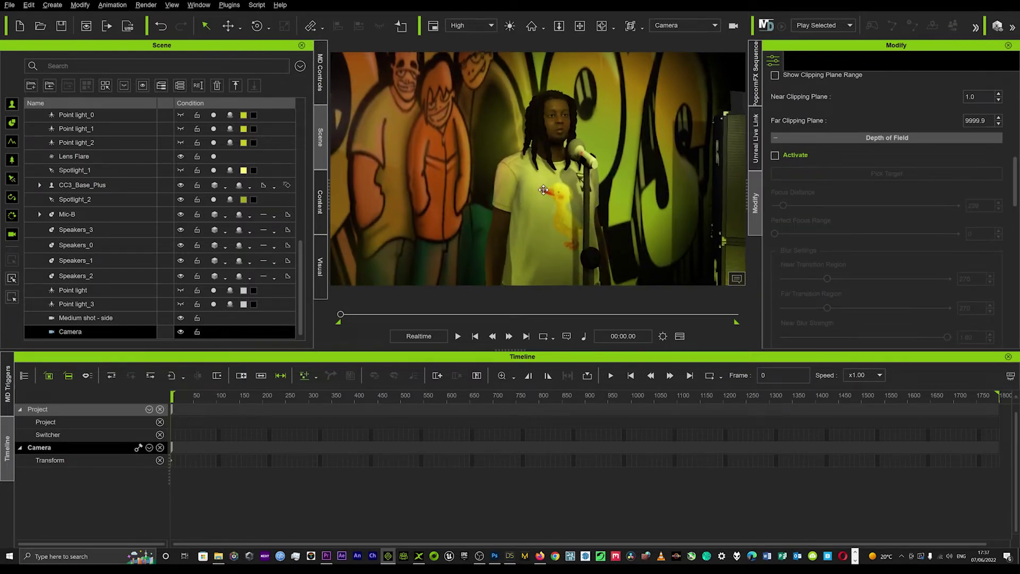
middle_click_drag(542, 182, 539, 185)
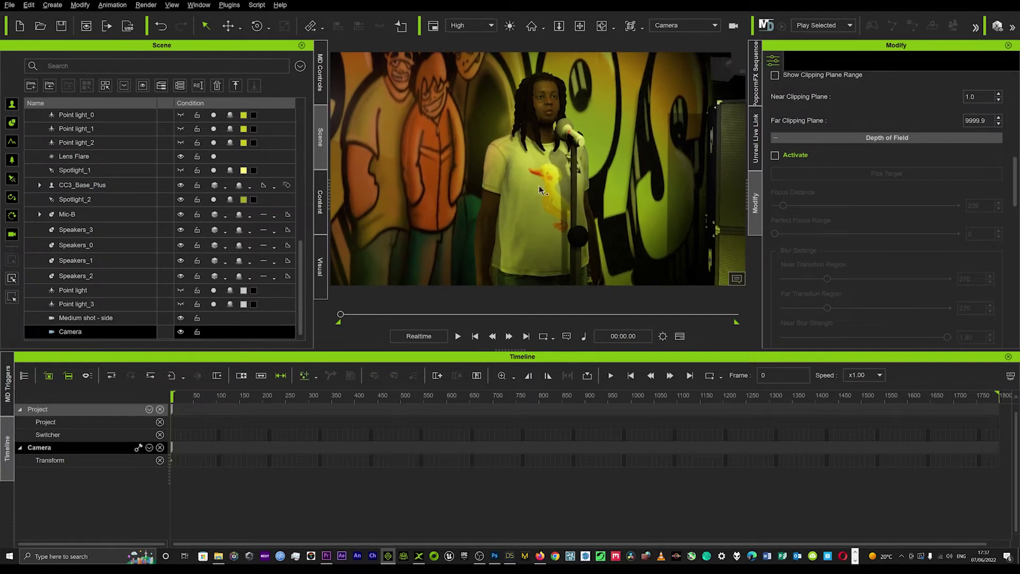
Step: Check the new camera's framing against the Medium shot - side camera's view, and return to the new camera
left_click(705, 25)
left_click(696, 51)
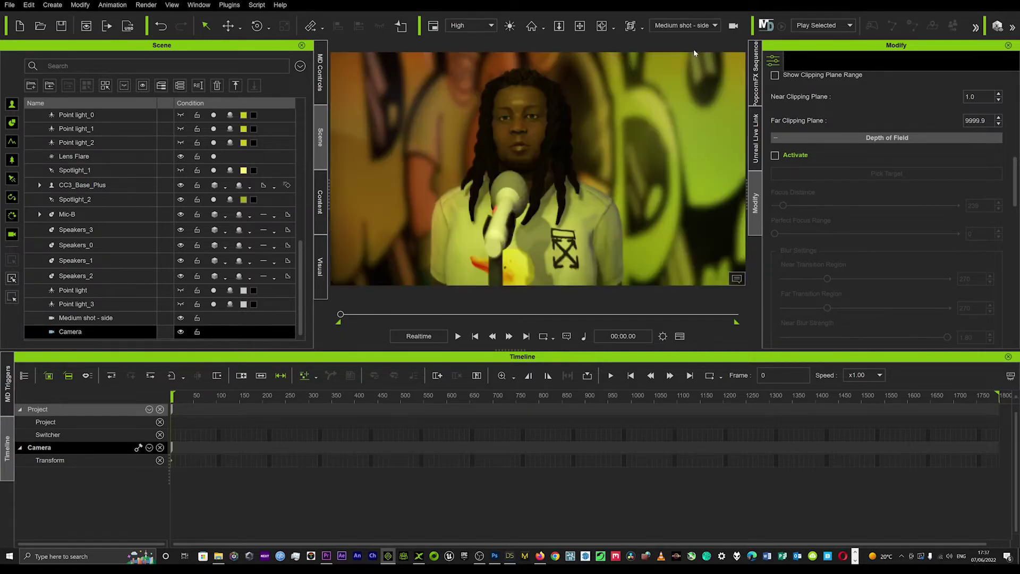
left_click(710, 25)
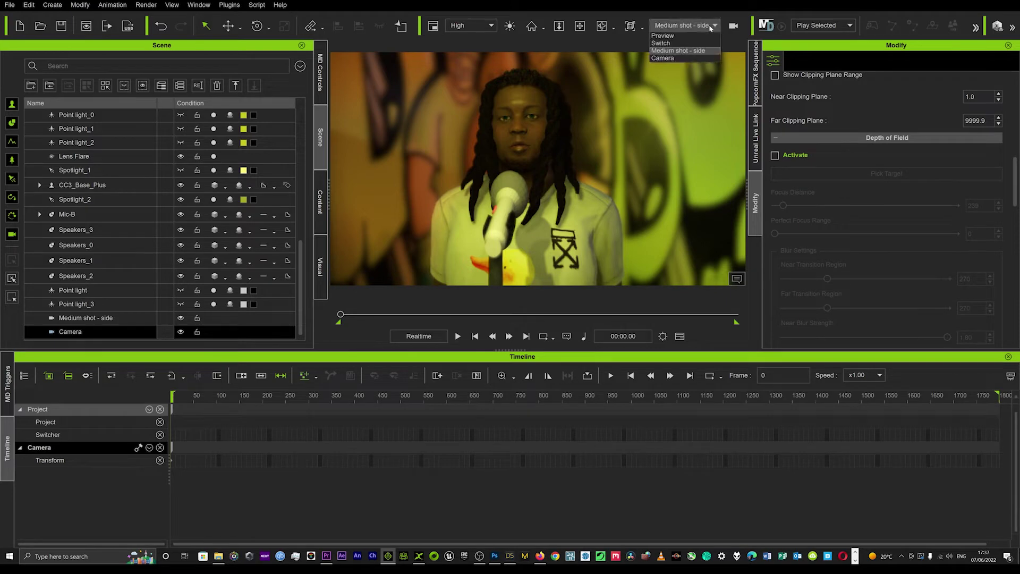
left_click(673, 62)
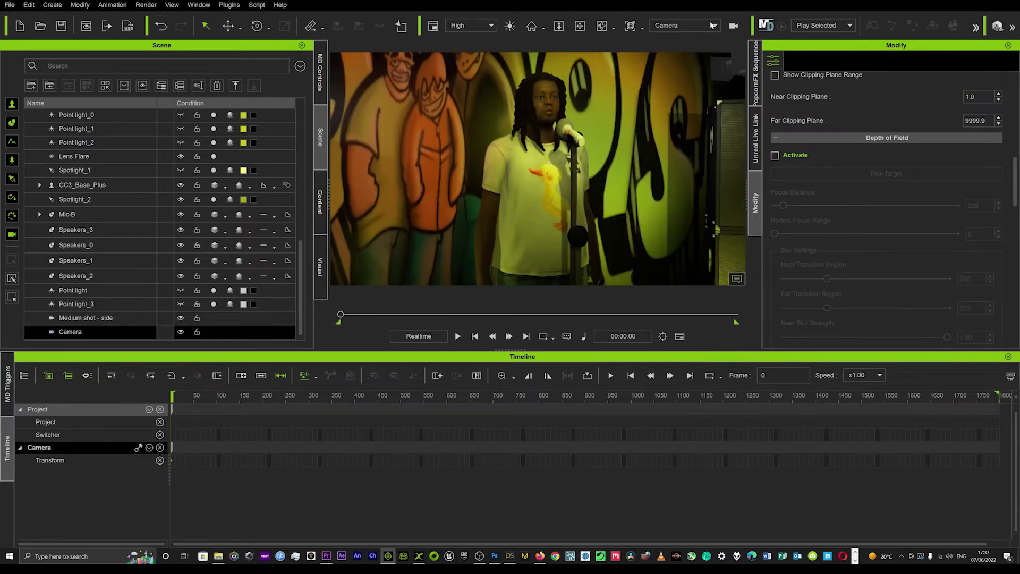
Step: Create another linear camera from the current view, look through it, and frame the singer from the front down to his thighs
left_click(52, 5)
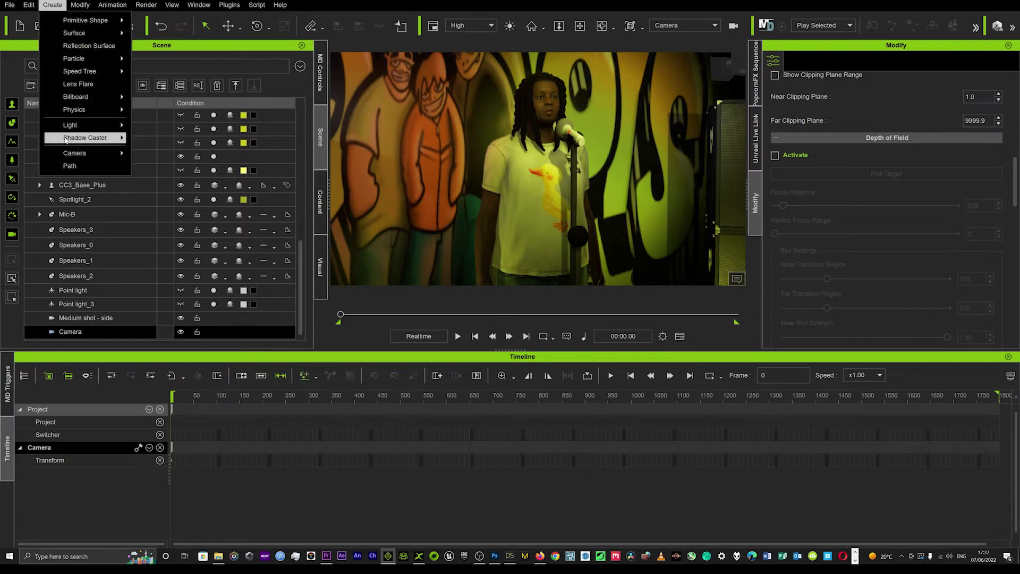
mouse_move(80, 153)
left_click(174, 152)
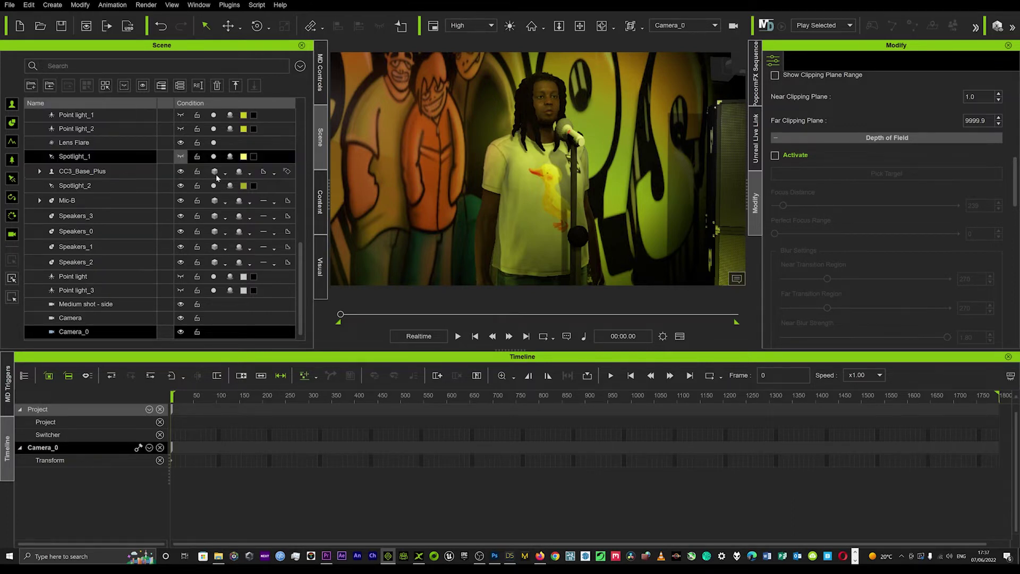
left_click(714, 25)
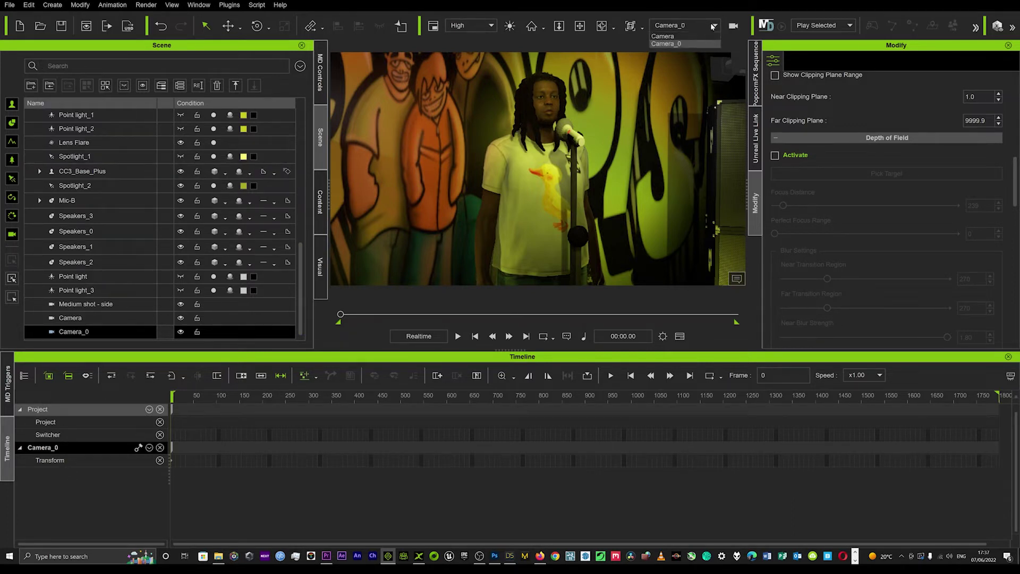
left_click(668, 68)
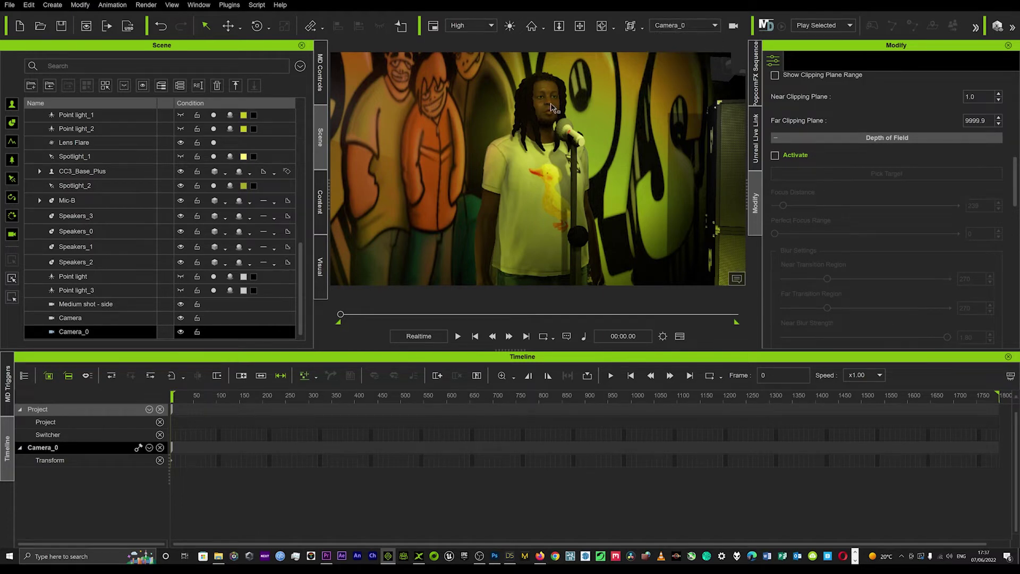
left_click(552, 108)
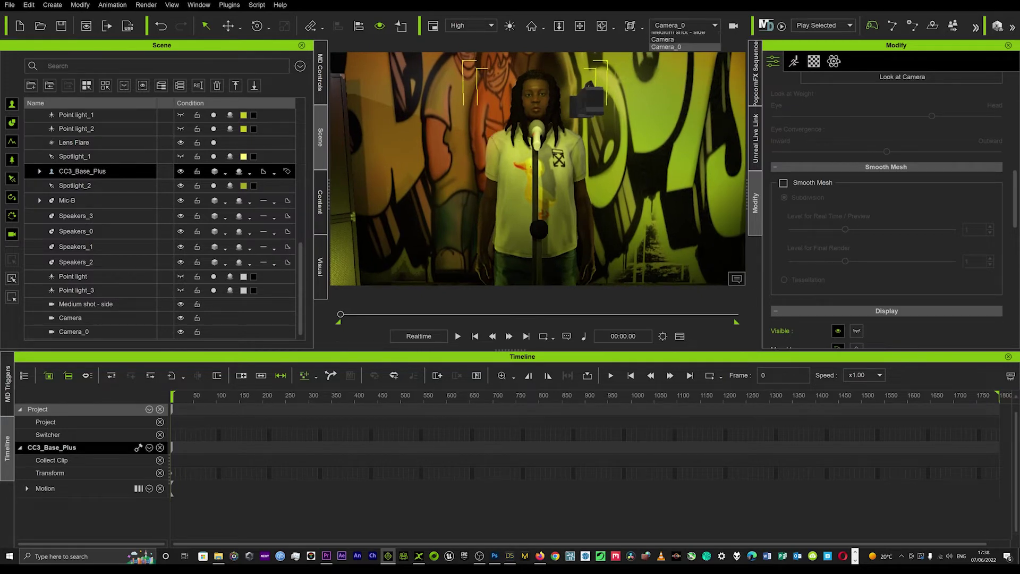
Step: Cycle the viewport through the Medium shot - side, Camera and Camera_0 views to compare their framings, ending on Camera_0
left_click(683, 25)
left_click(675, 53)
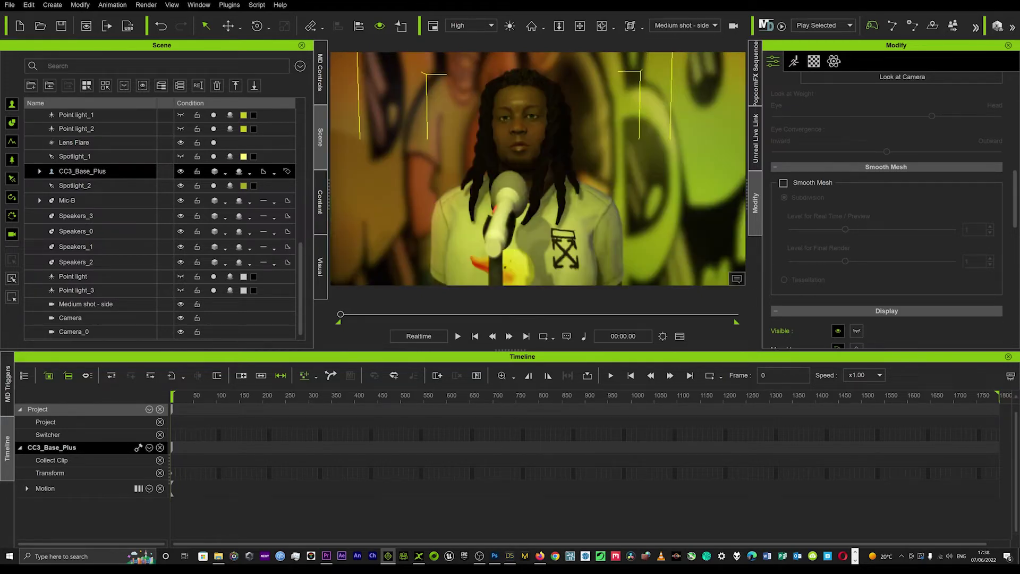
left_click(714, 26)
left_click(678, 62)
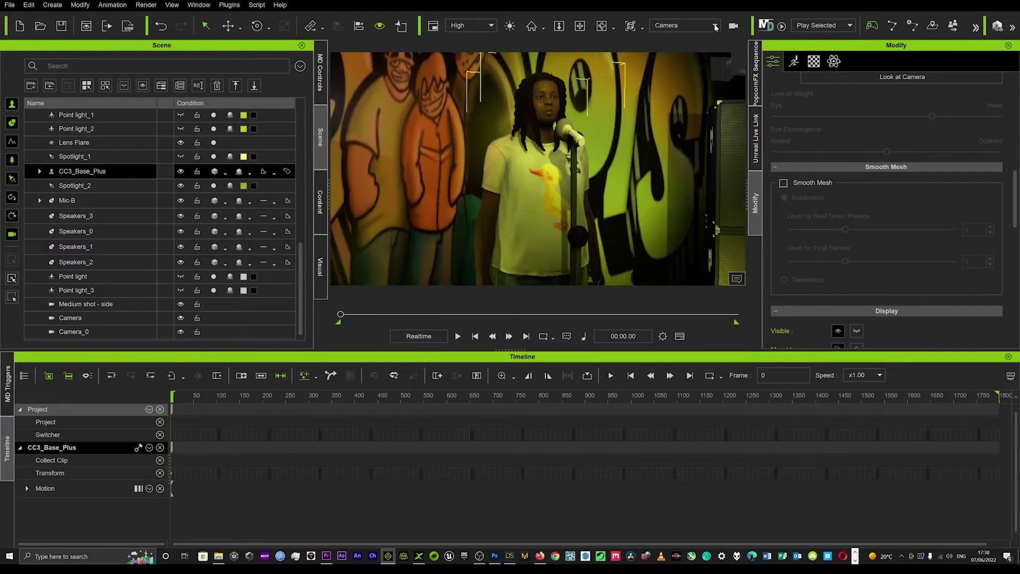
left_click(716, 26)
left_click(677, 66)
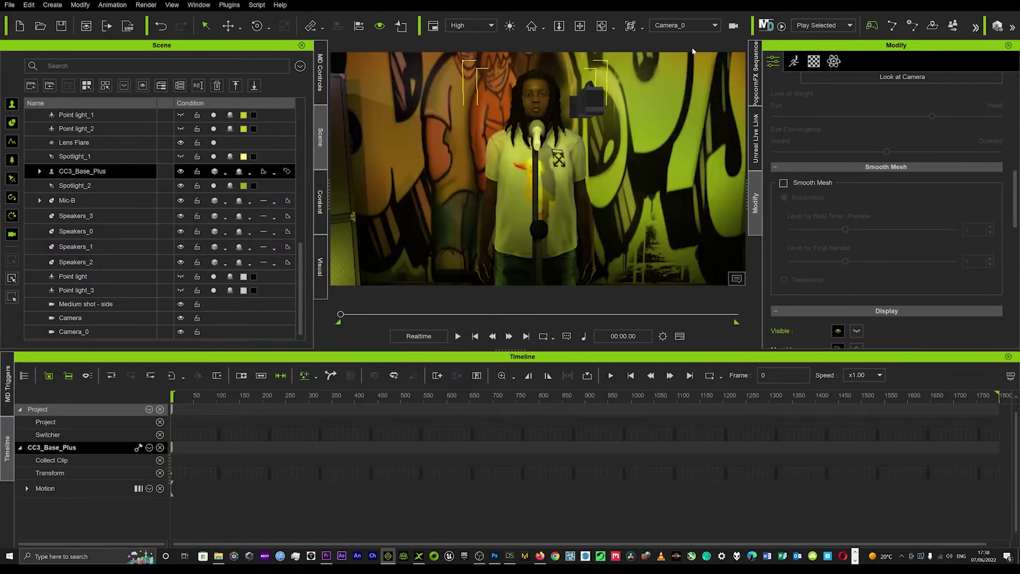
left_click(707, 24)
left_click(710, 55)
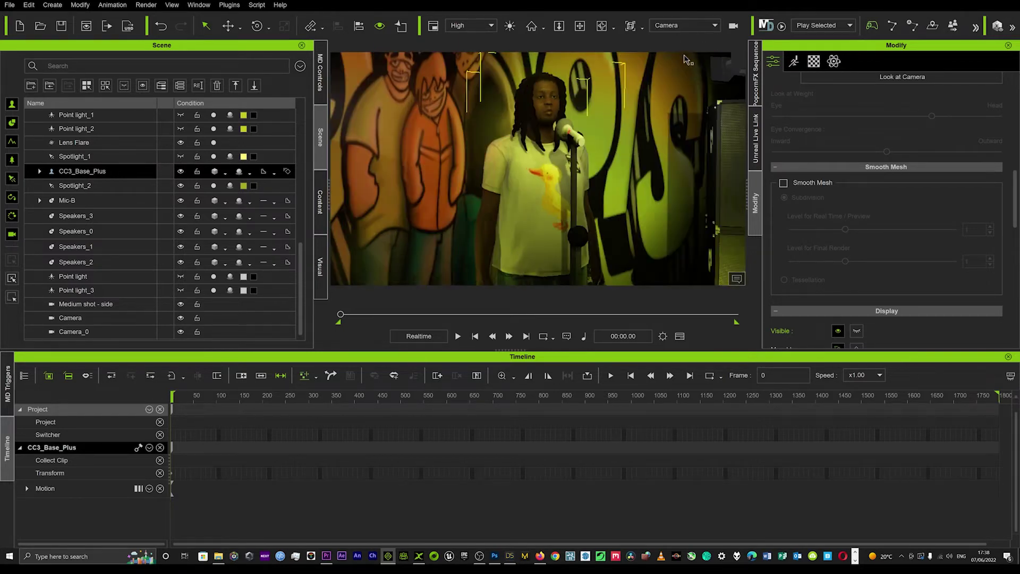
left_click(708, 27)
left_click(666, 56)
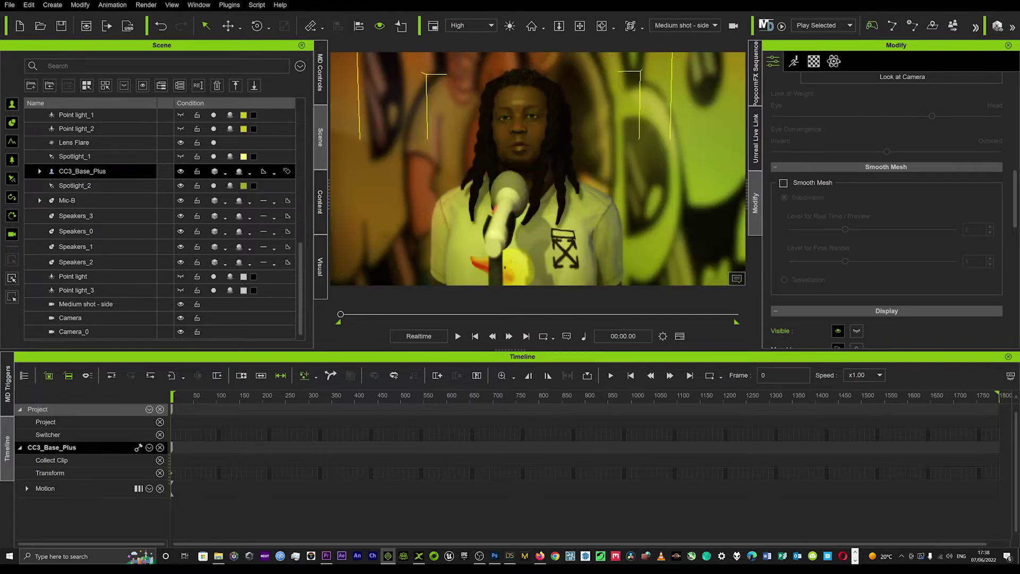
left_click(701, 26)
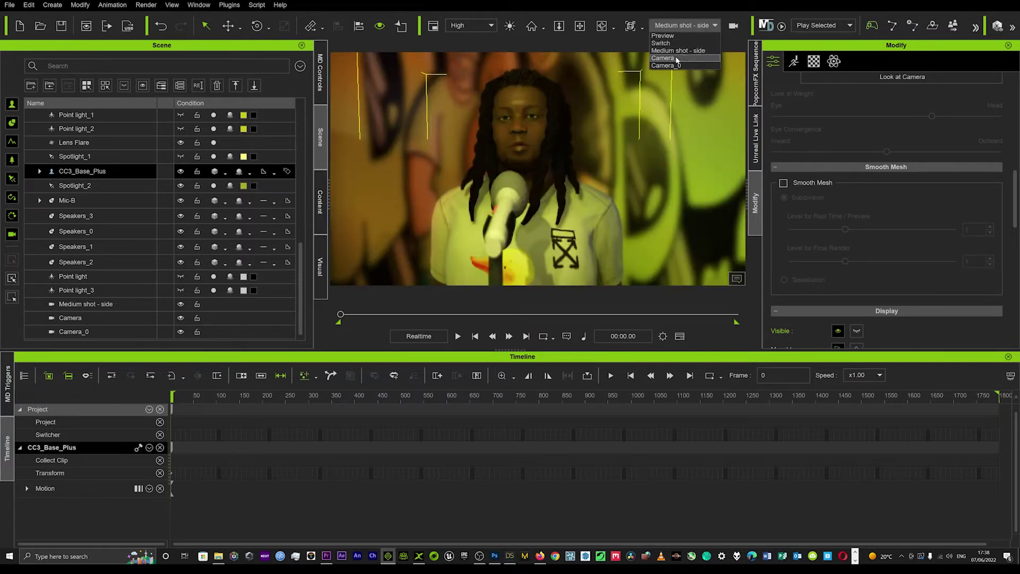
left_click(681, 60)
left_click(716, 26)
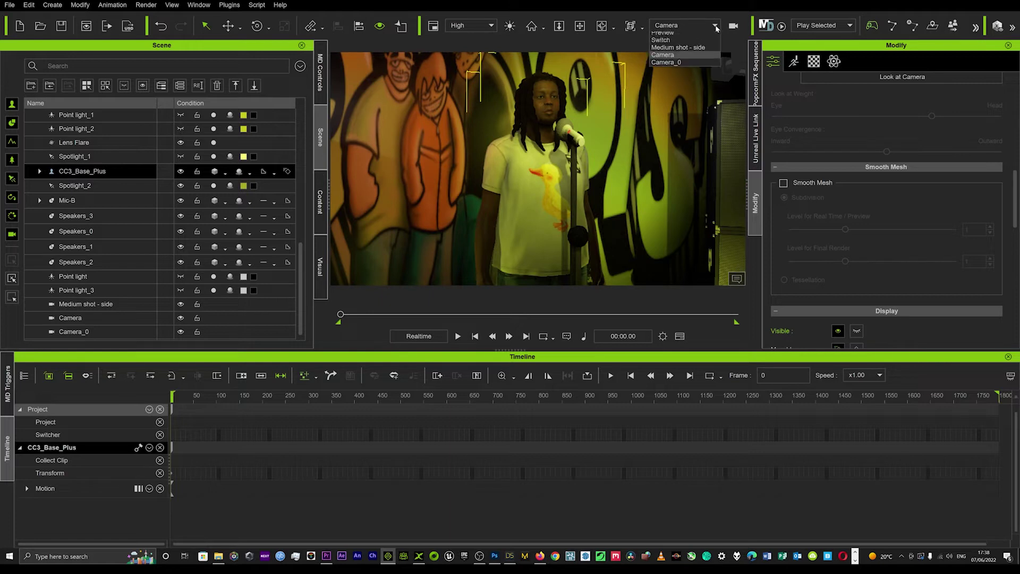
left_click(673, 65)
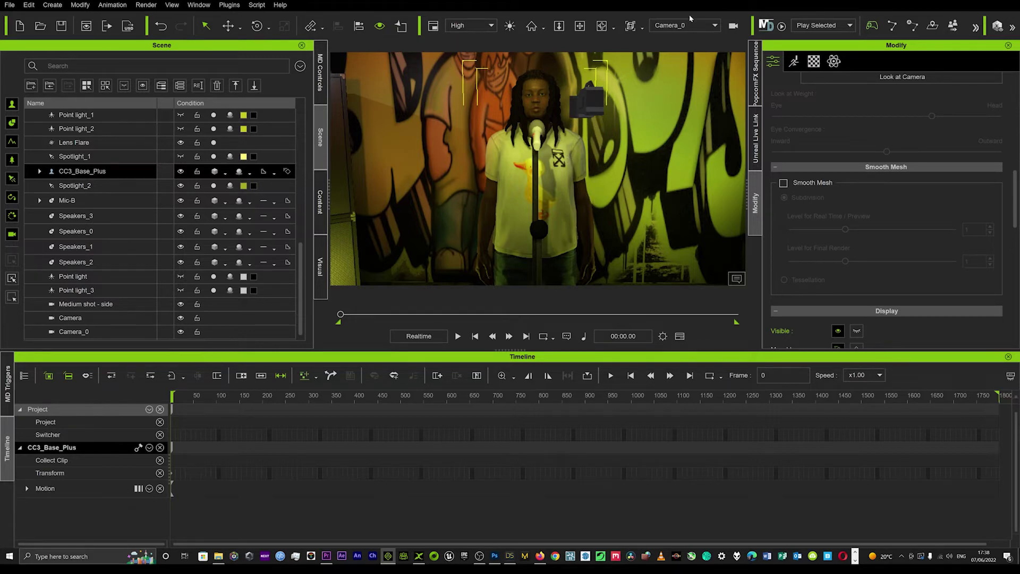
Step: Move Camera_0 closer to a frontal waist-up shot with the singer's head and microphone in frame
scroll(549, 105, "up", 5)
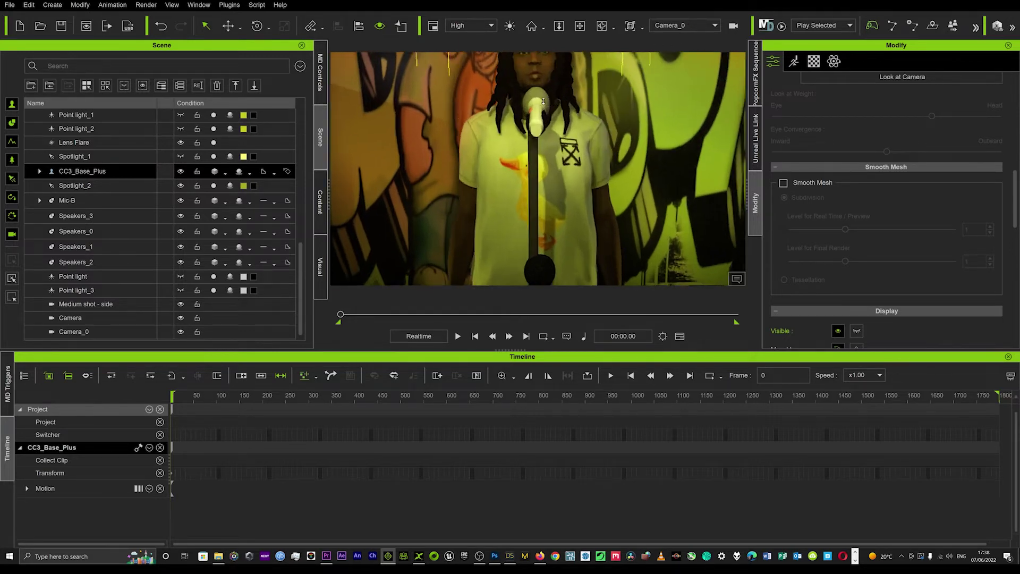
middle_click_drag(549, 104, 553, 179)
scroll(554, 169, "down", 3)
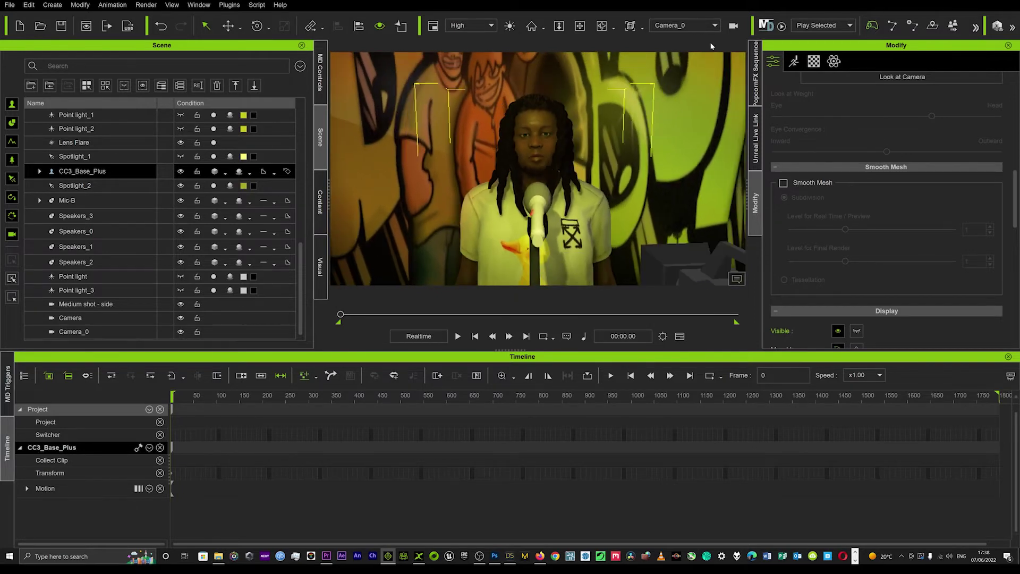
Step: Look through the Medium shot - side camera, check a wider framing, and bring it back to the chest-up shot
left_click(714, 26)
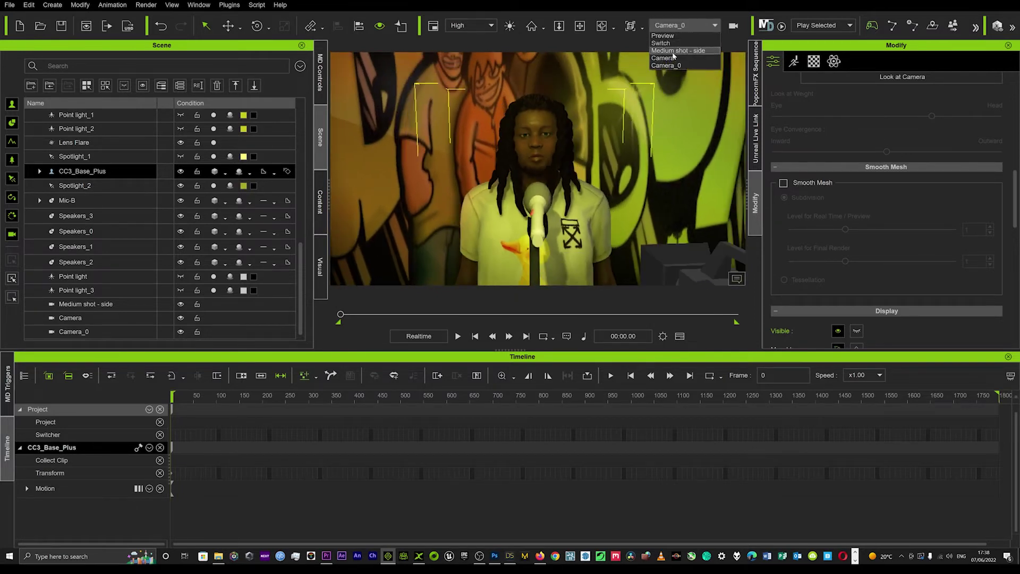
left_click(680, 52)
scroll(523, 154, "down", 3)
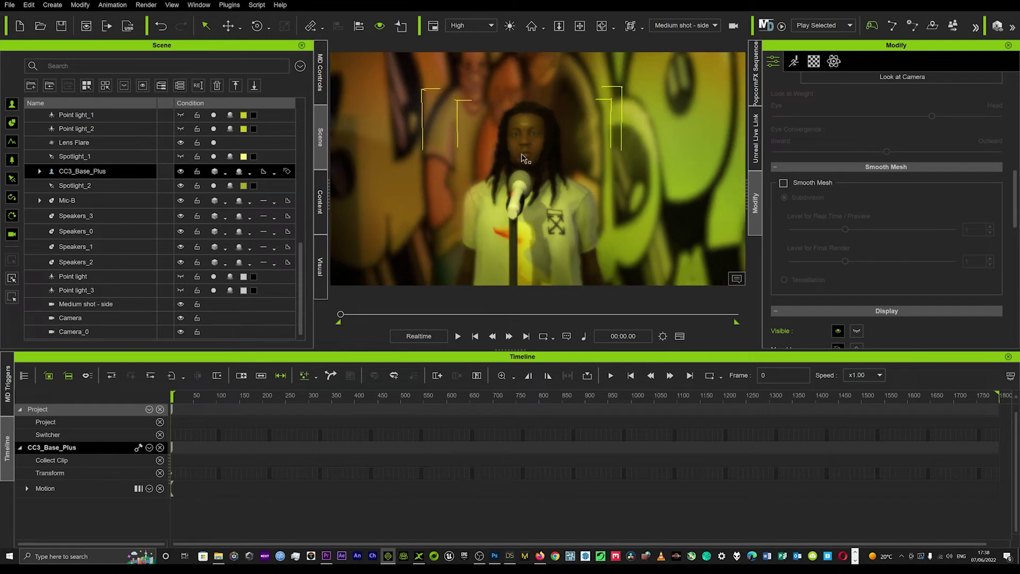
scroll(520, 153, "up", 3)
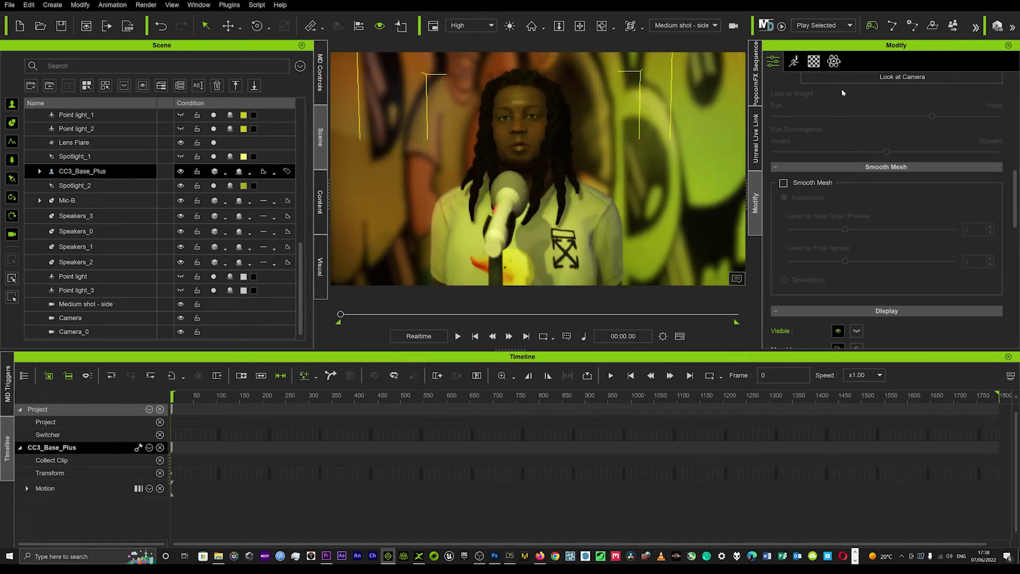
Step: Review Camera_0's depth of field and lens settings while viewing through Medium shot - side, and select the Medium shot - side camera in the scene
left_click(733, 25)
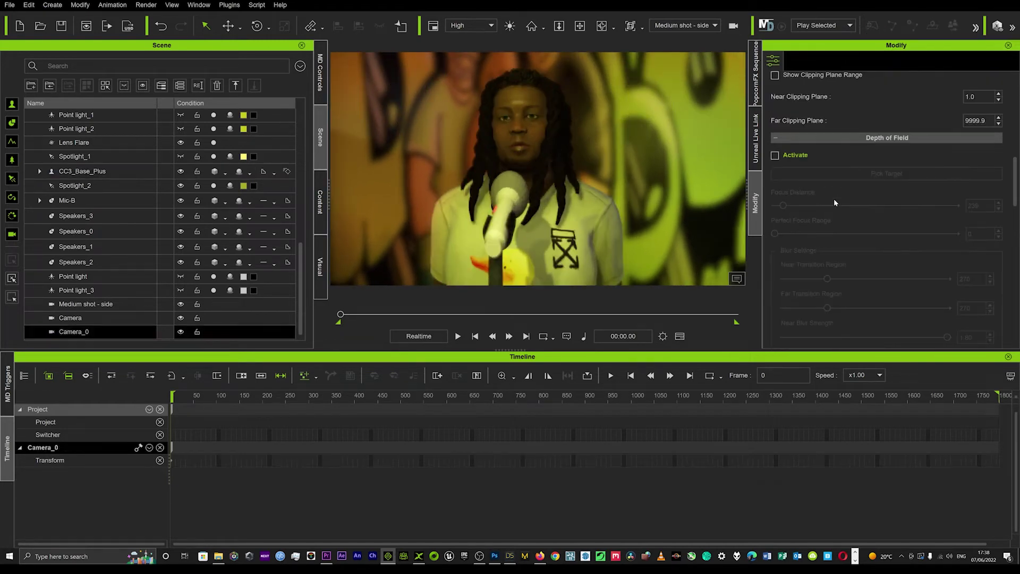
left_click(711, 23)
left_click(684, 52)
scroll(808, 176, "up", 10)
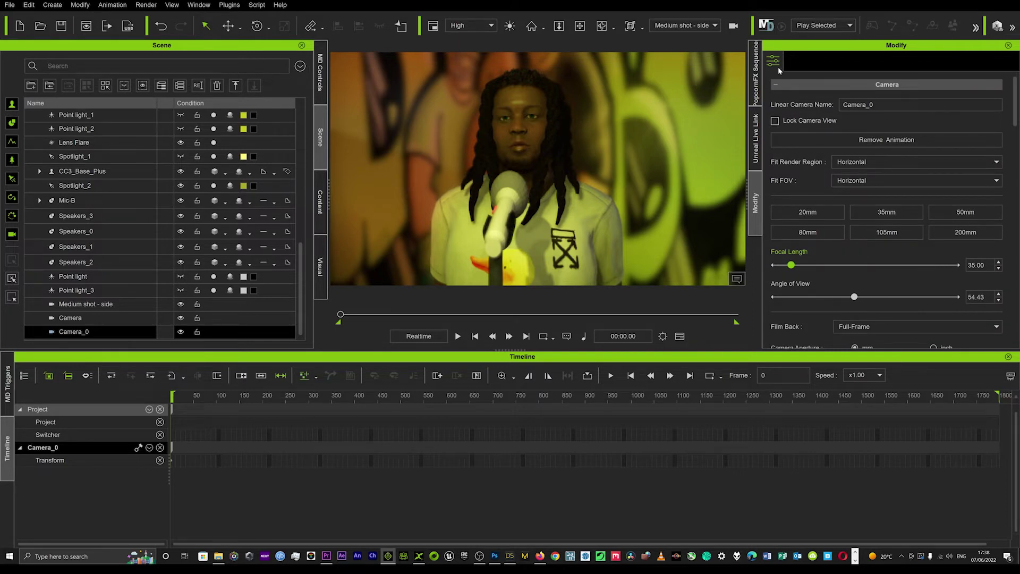
left_click(710, 27)
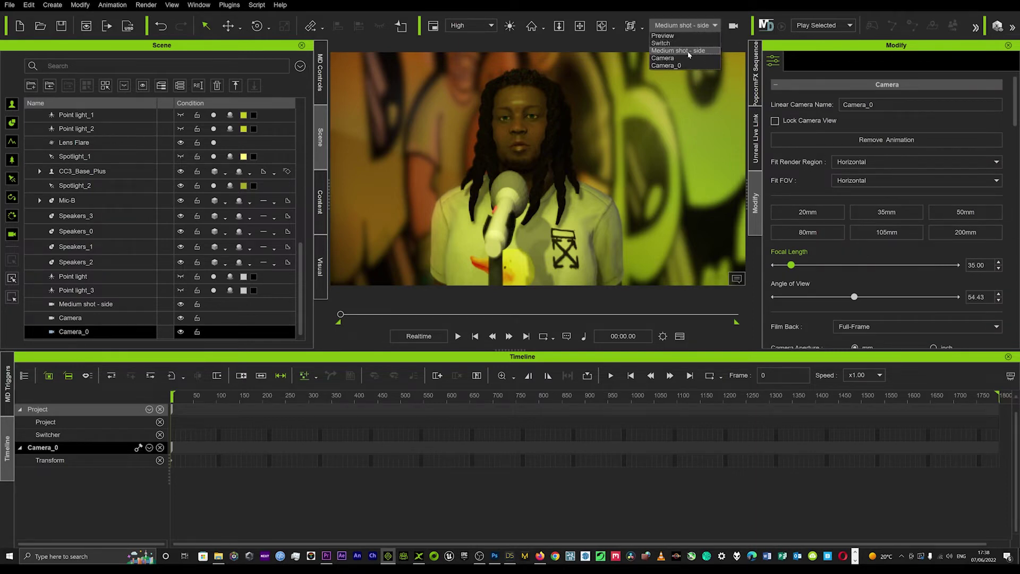
left_click(701, 59)
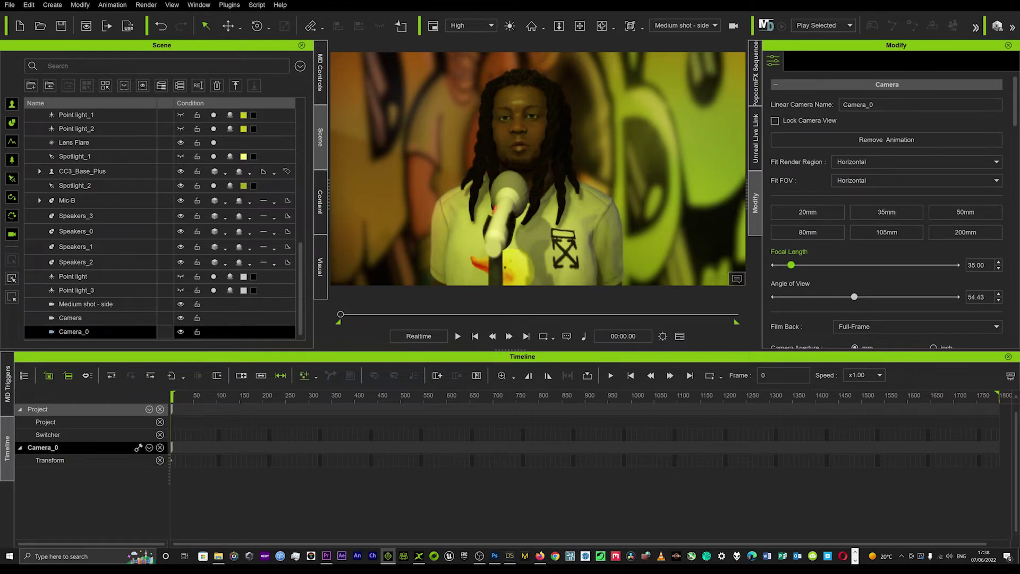
scroll(828, 289, "down", 4)
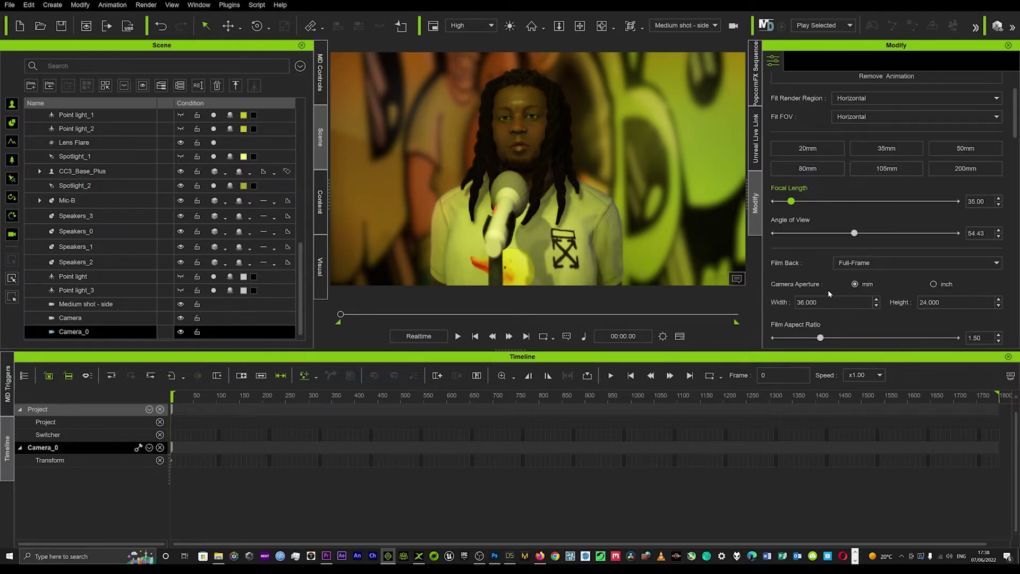
scroll(831, 288, "up", 4)
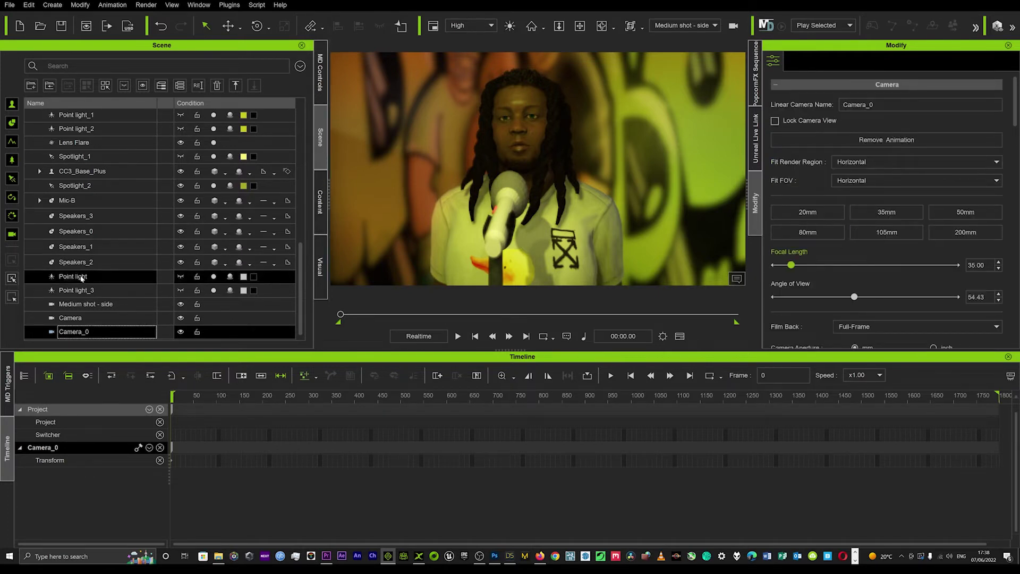
double_click(74, 331)
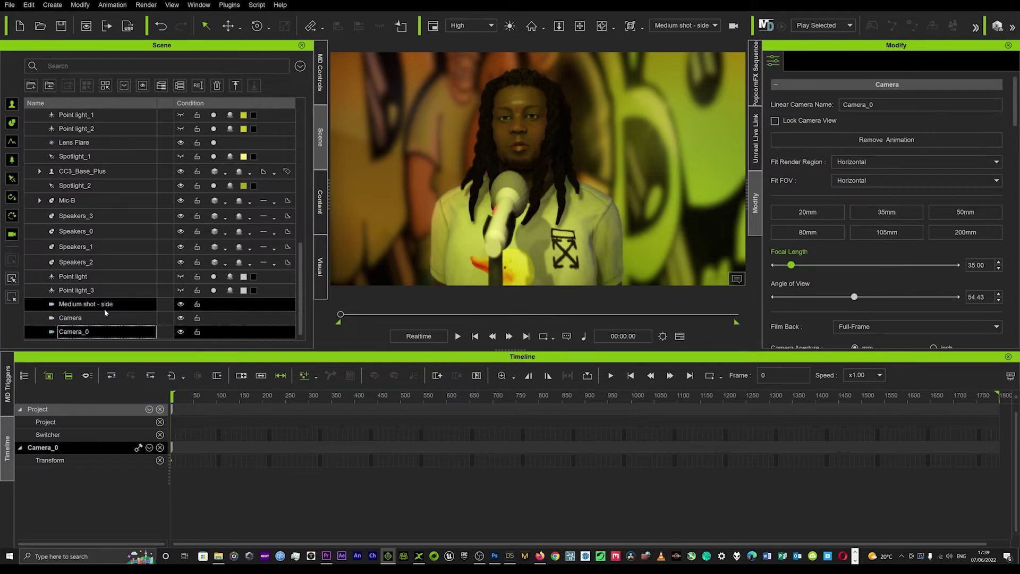
left_click(75, 305)
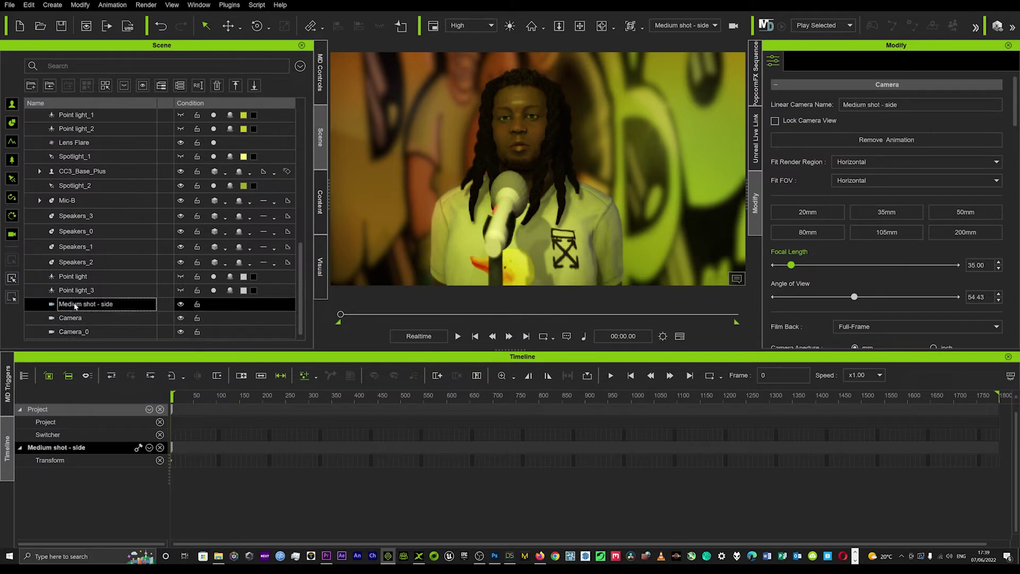
Step: Deactivate depth of field on the Medium shot - side camera
scroll(856, 114, "down", 3)
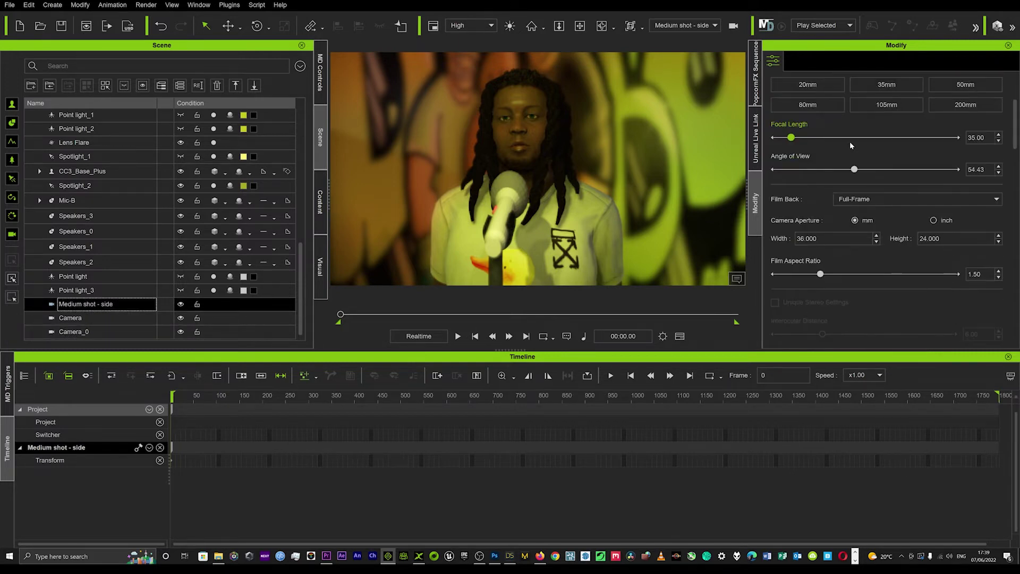
scroll(825, 194, "down", 9)
scroll(812, 209, "up", 3)
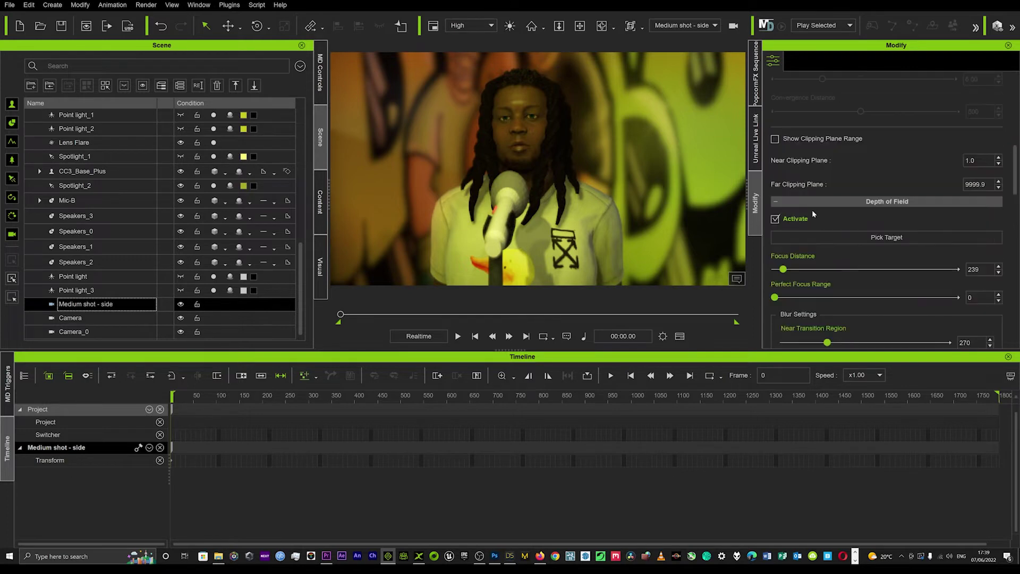
left_click(776, 219)
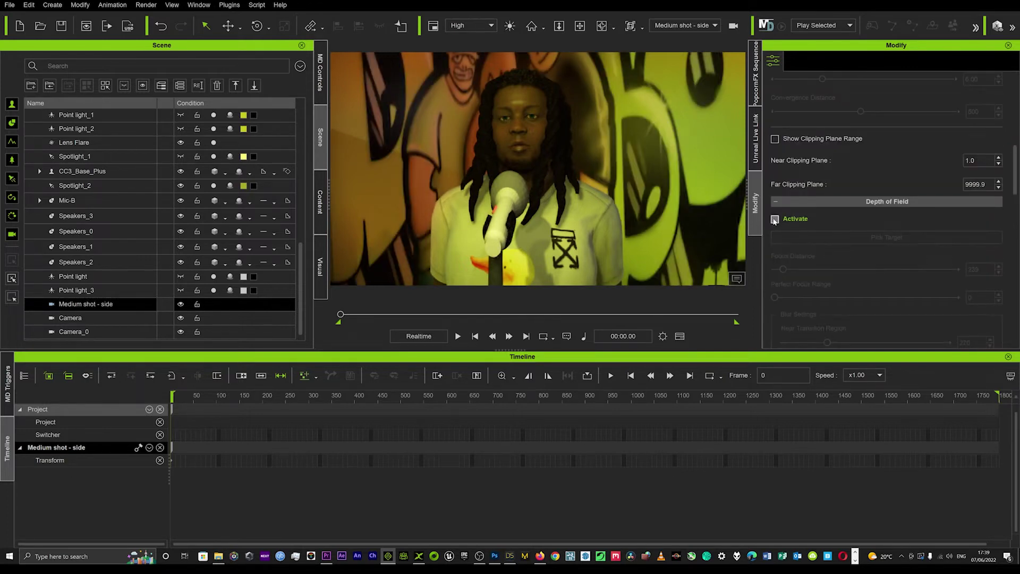
Step: Select the singer and reframe the Medium shot - side camera at frame 0 as a frontal chest-up shot centred on the microphone
left_click(524, 120)
middle_click_drag(521, 119, 521, 139)
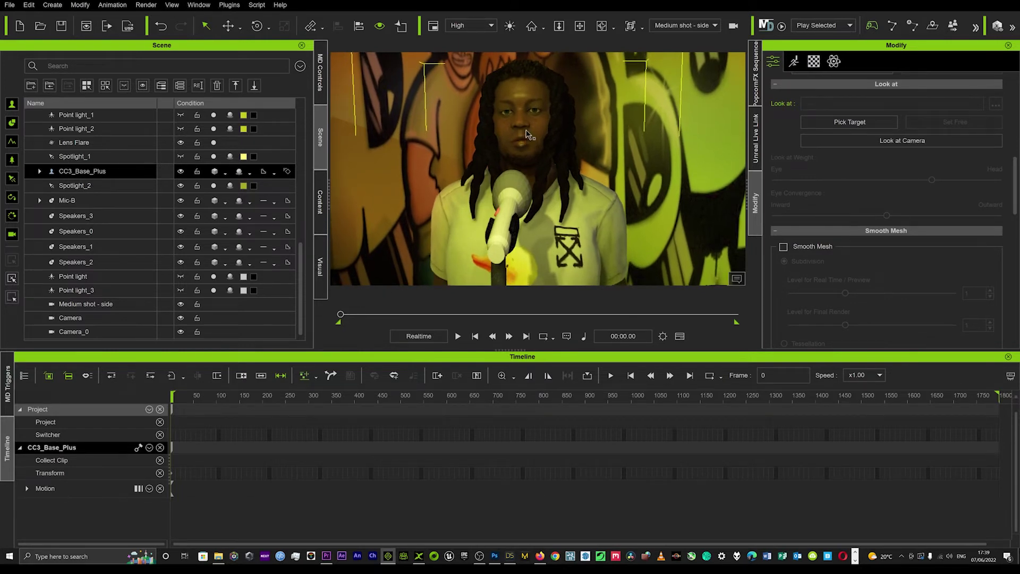
middle_click_drag(525, 142, 539, 147)
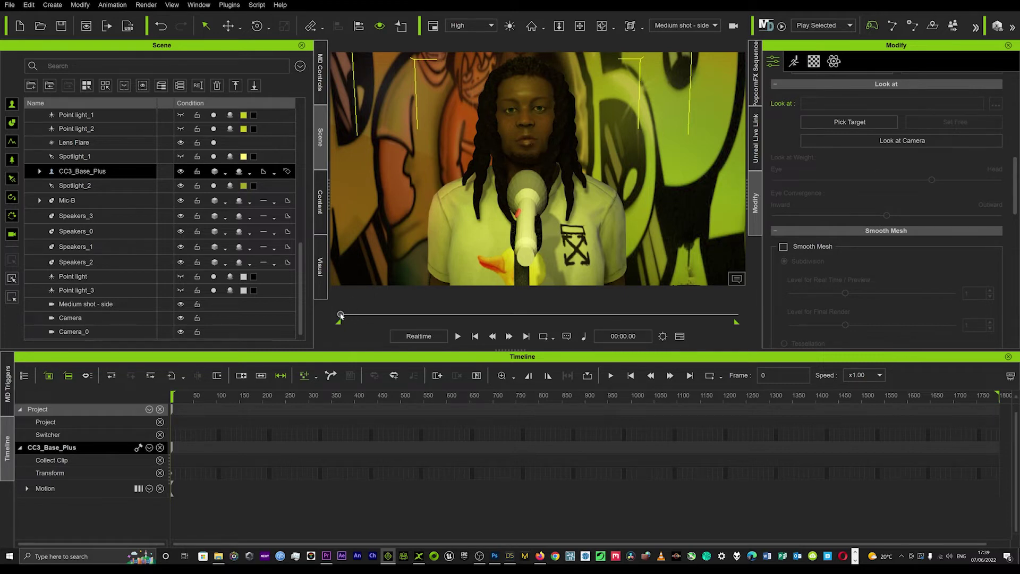
Step: At frame 399, pull the Medium shot - side camera back from the singer, and hide the Camera and Camera_0 objects blocking the shot
left_click_drag(341, 315, 429, 317)
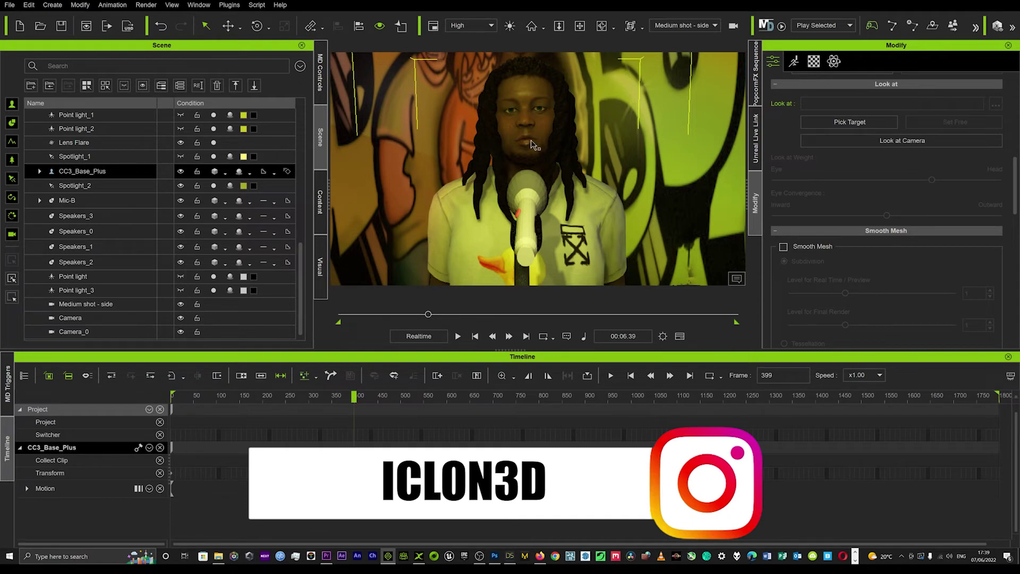
scroll(532, 144, "down", 5)
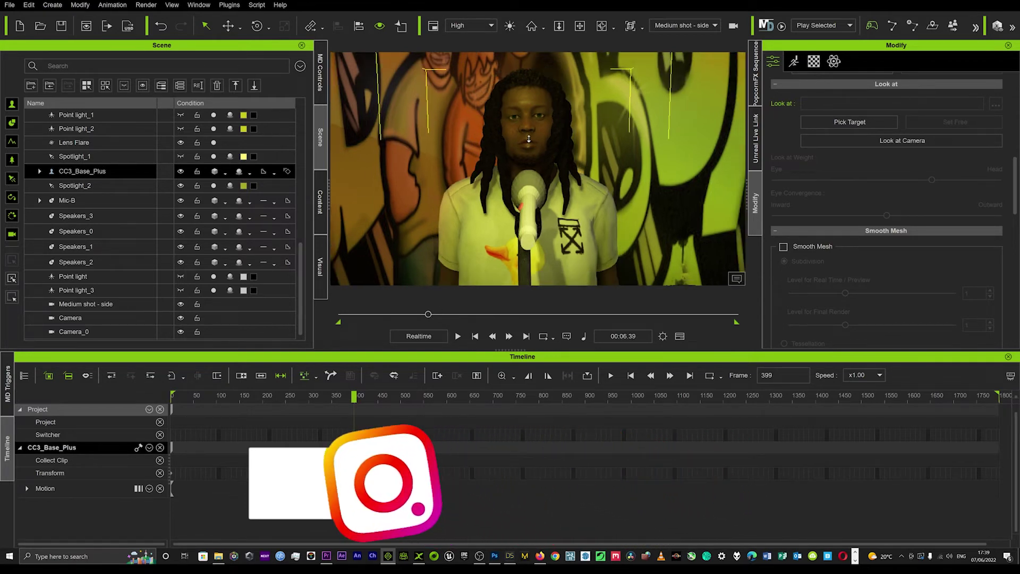
scroll(530, 144, "down", 4)
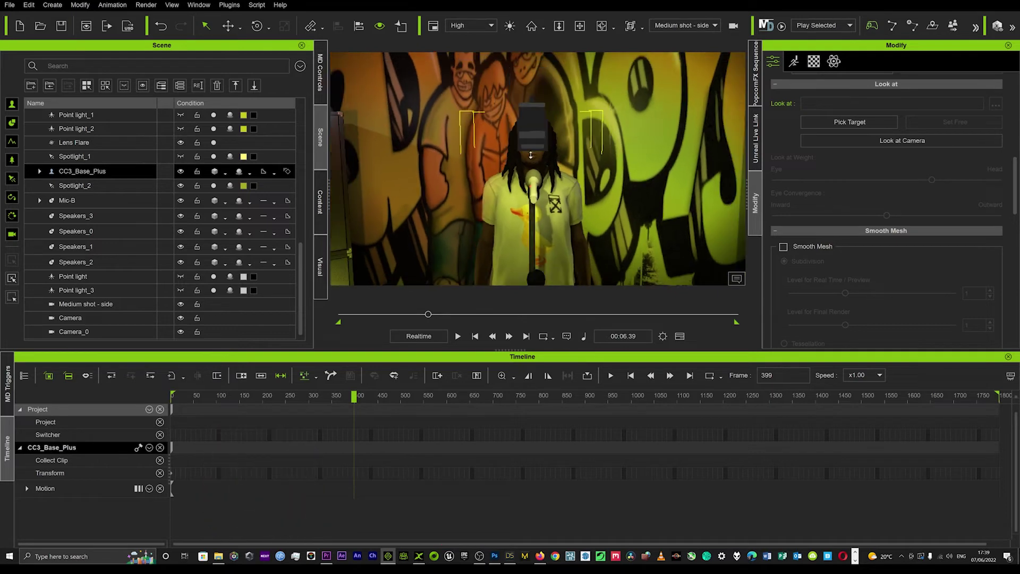
left_click(257, 269)
left_click(180, 318)
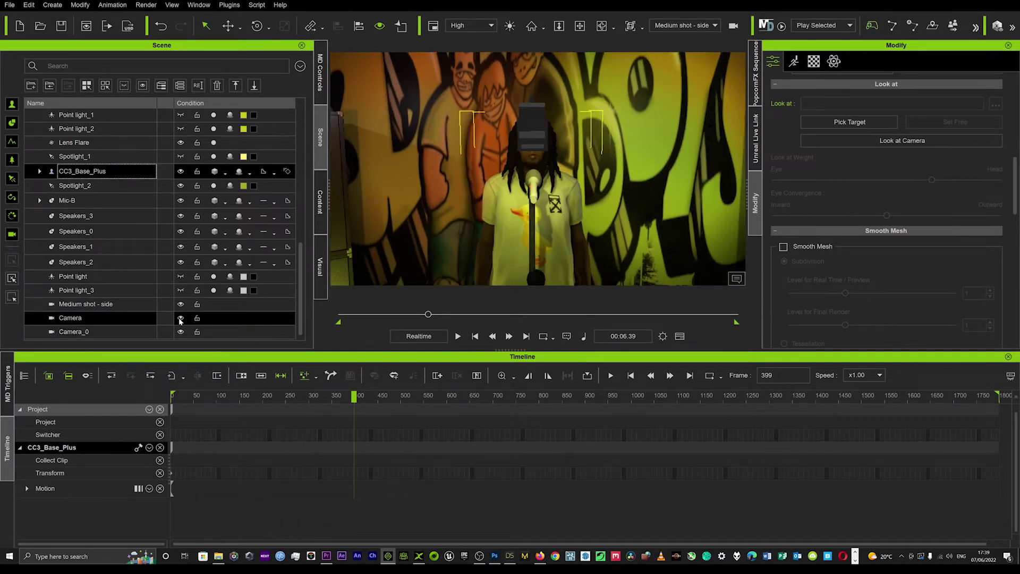
left_click(181, 332)
Step: Pull the Medium shot - side camera farther back at frame 399 to a wide shot of the singer between both speakers
scroll(540, 180, "down", 4)
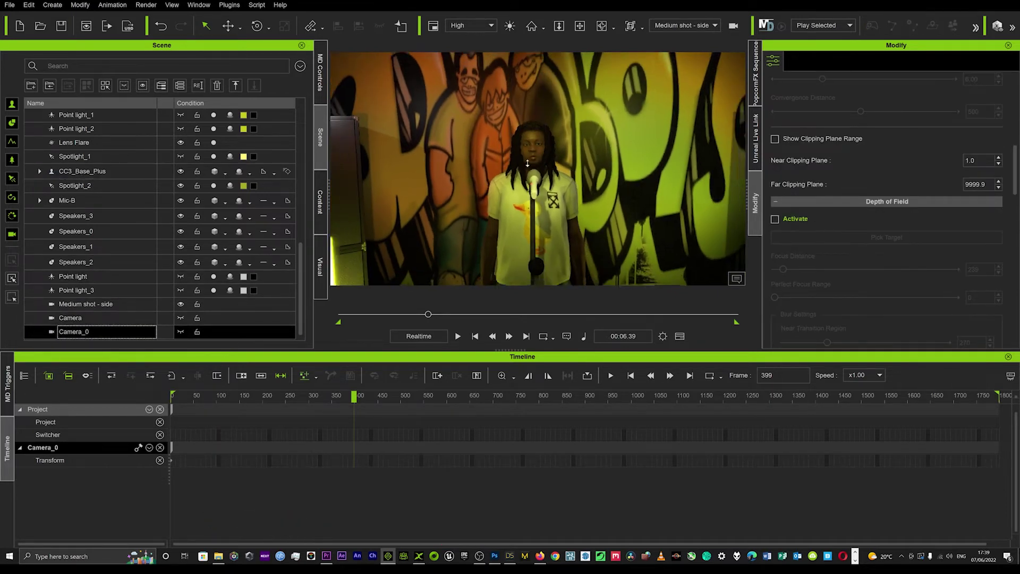
scroll(539, 181, "down", 1)
middle_click_drag(537, 182, 541, 117)
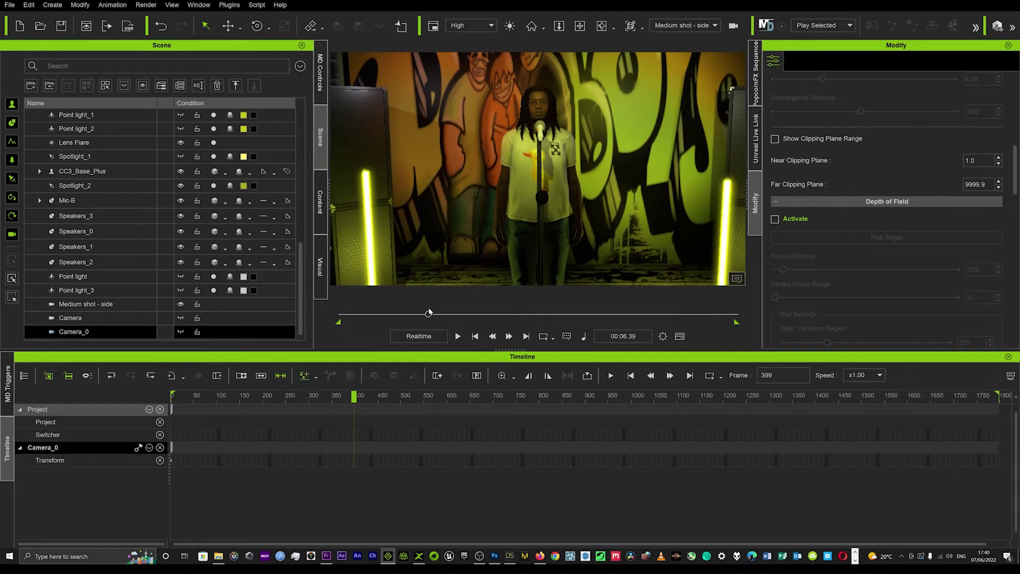
Step: Play the Medium shot - side pull-back from the first frame to check its movement and speed
left_click_drag(429, 315, 331, 313)
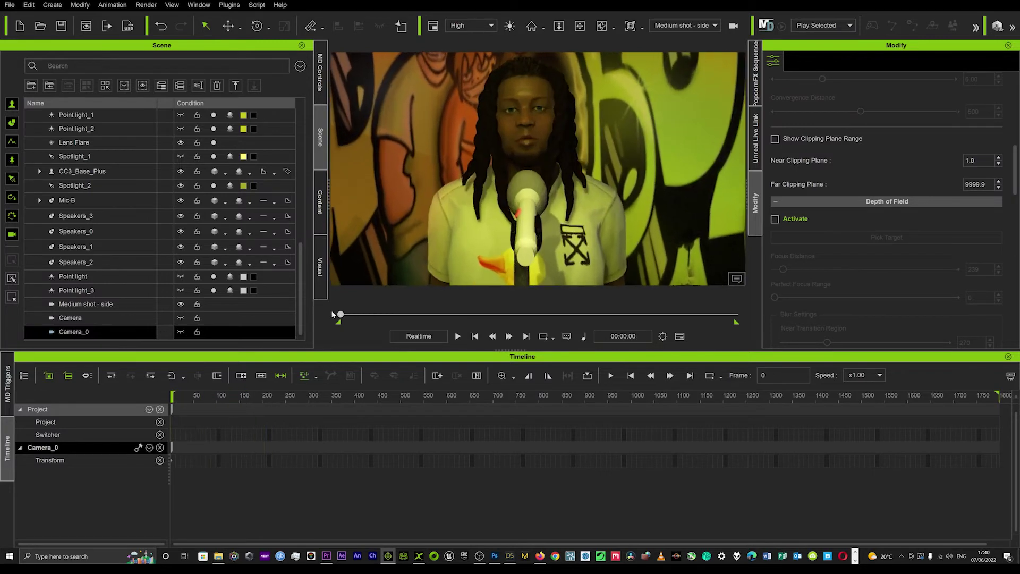
left_click(458, 337)
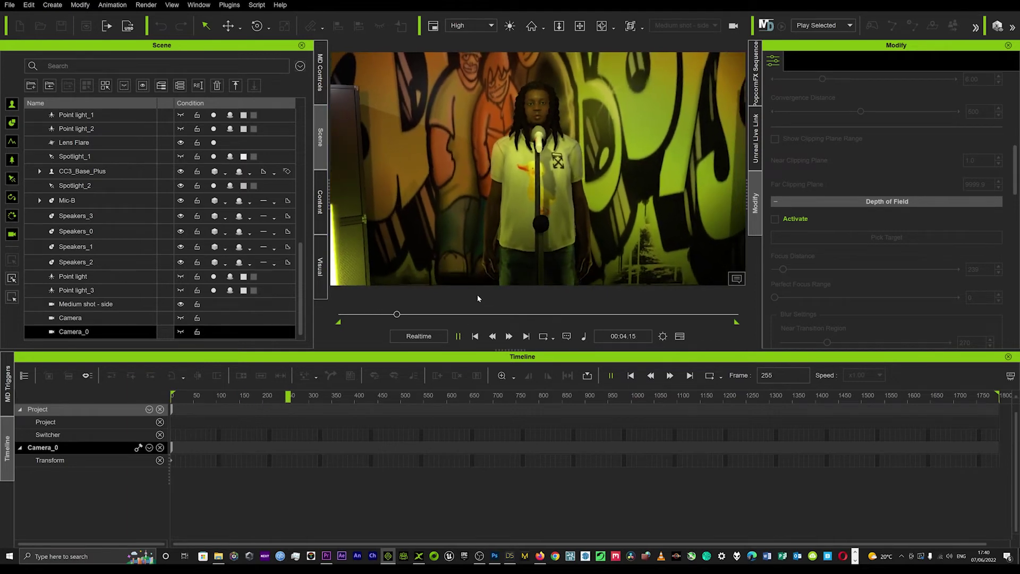
left_click(433, 314)
left_click_drag(435, 315, 315, 323)
key("space")
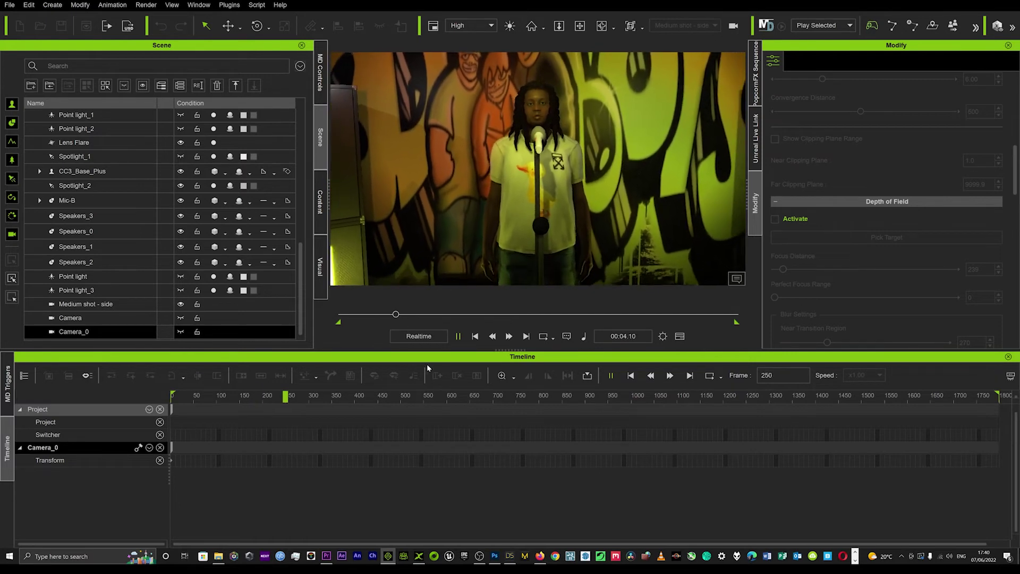
key("space")
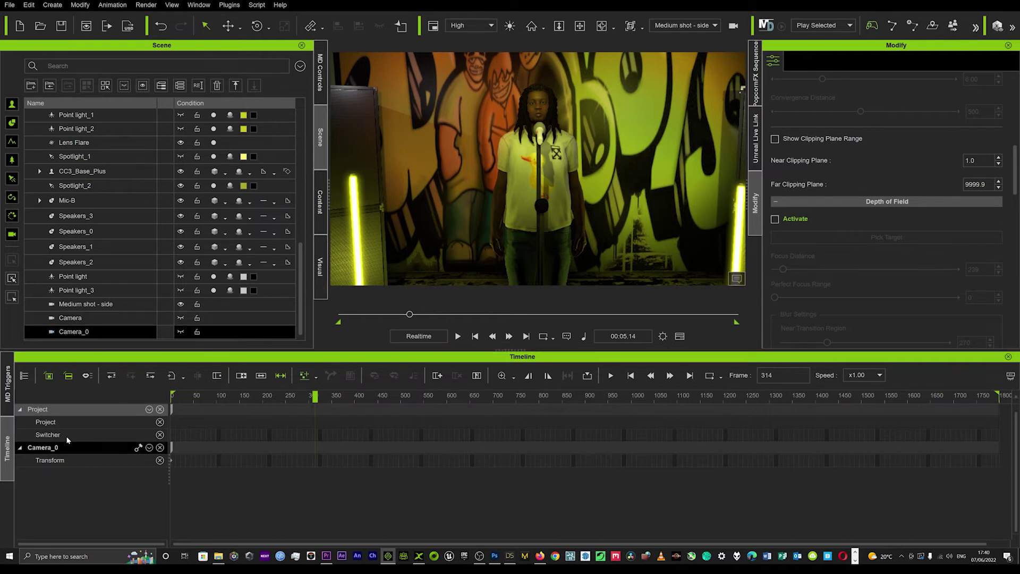
Step: Move the Medium shot - side camera's second transform key to frame 178 and play back the faster pull-back
left_click(92, 307)
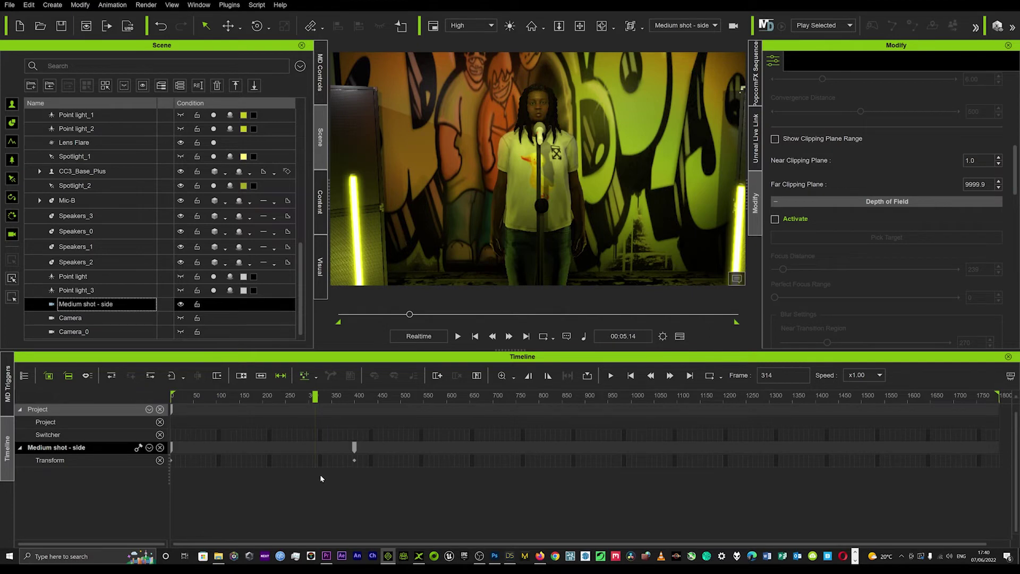
left_click(355, 449)
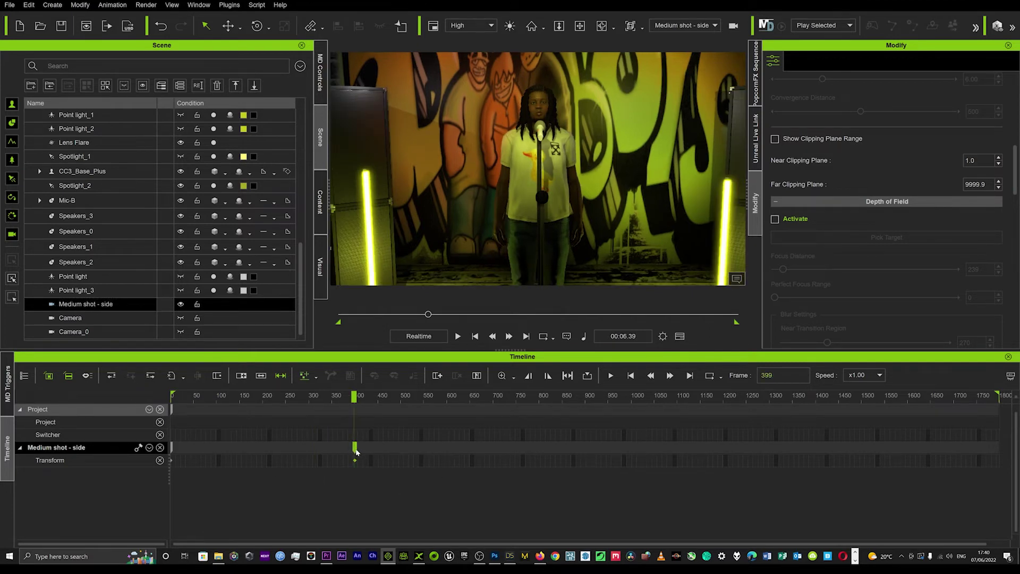
left_click_drag(356, 451, 248, 445)
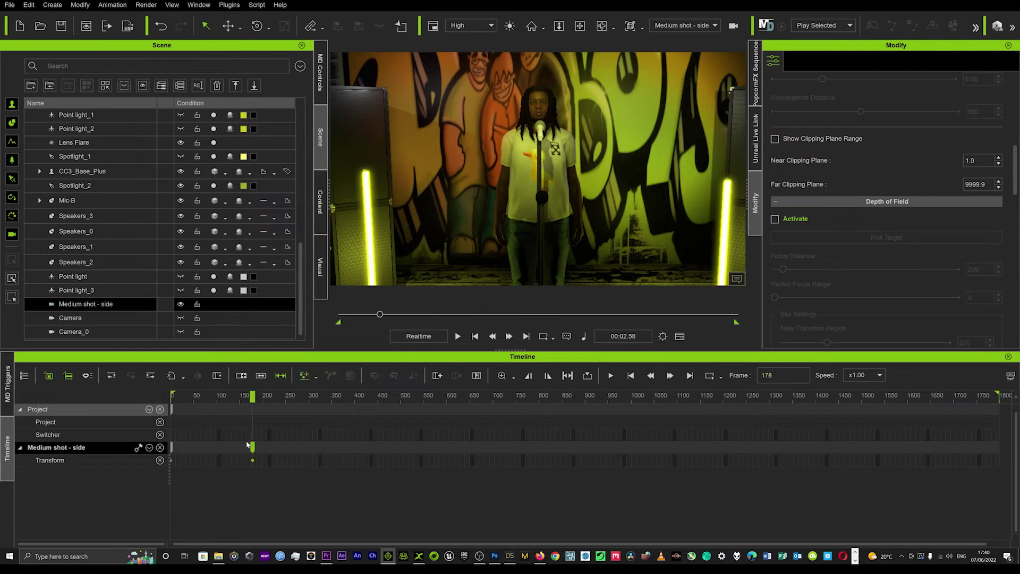
left_click(196, 397)
key("space")
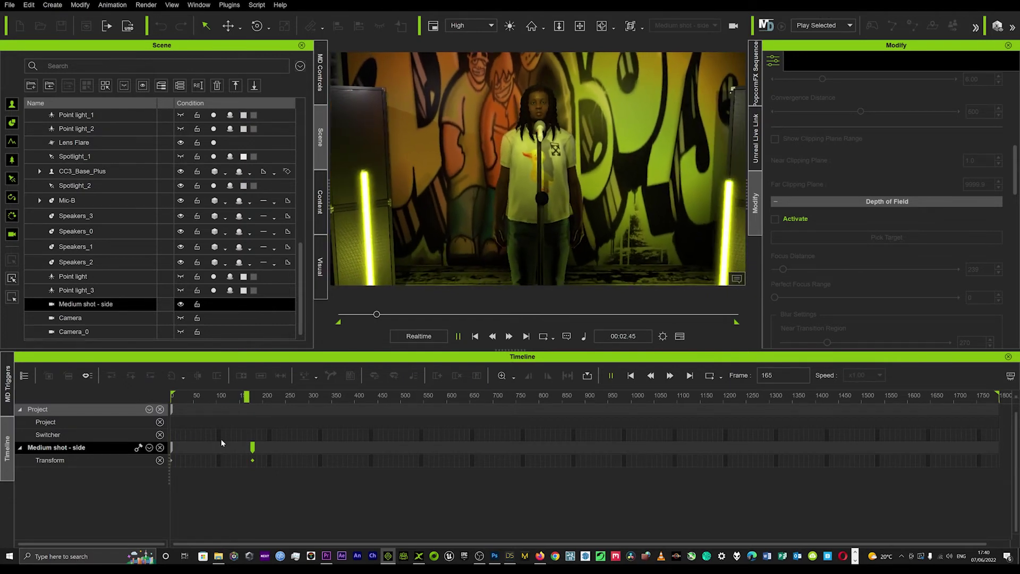
key("space")
Step: Move the Medium shot - side camera's second transform key to frame 1063 and play back the slower pull-back
left_click_drag(621, 454, 660, 452)
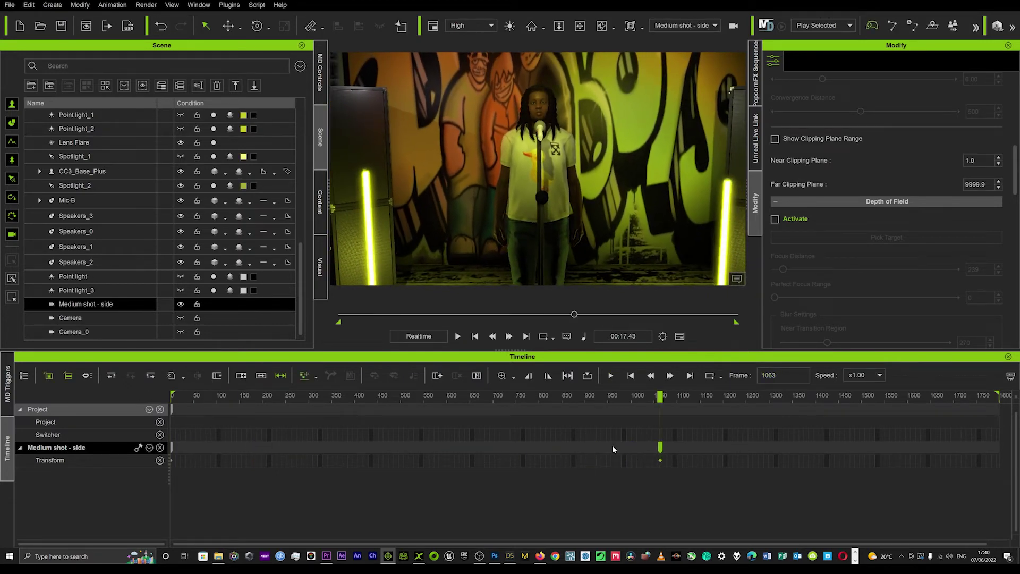
left_click(177, 394)
key("space")
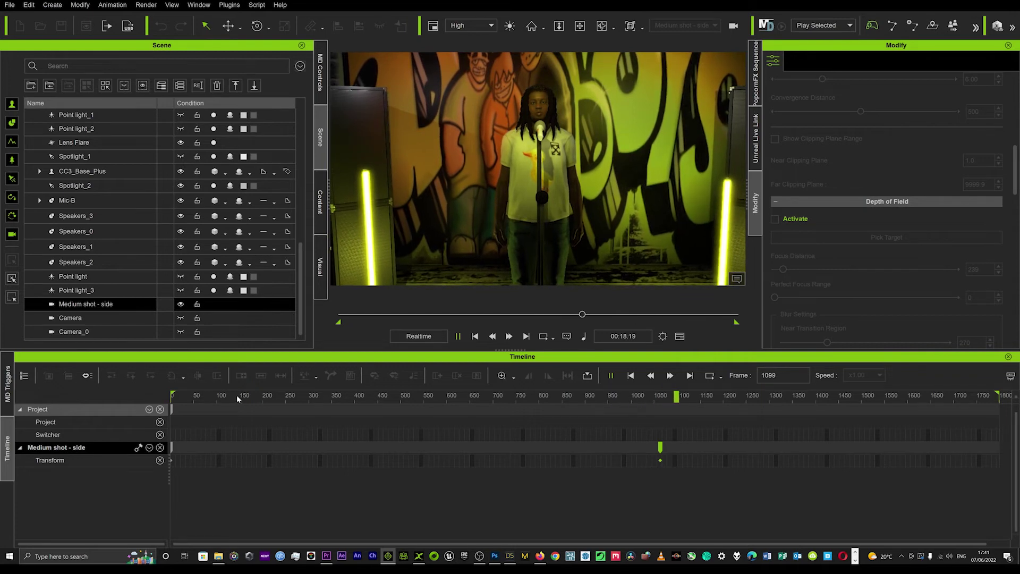
key("space")
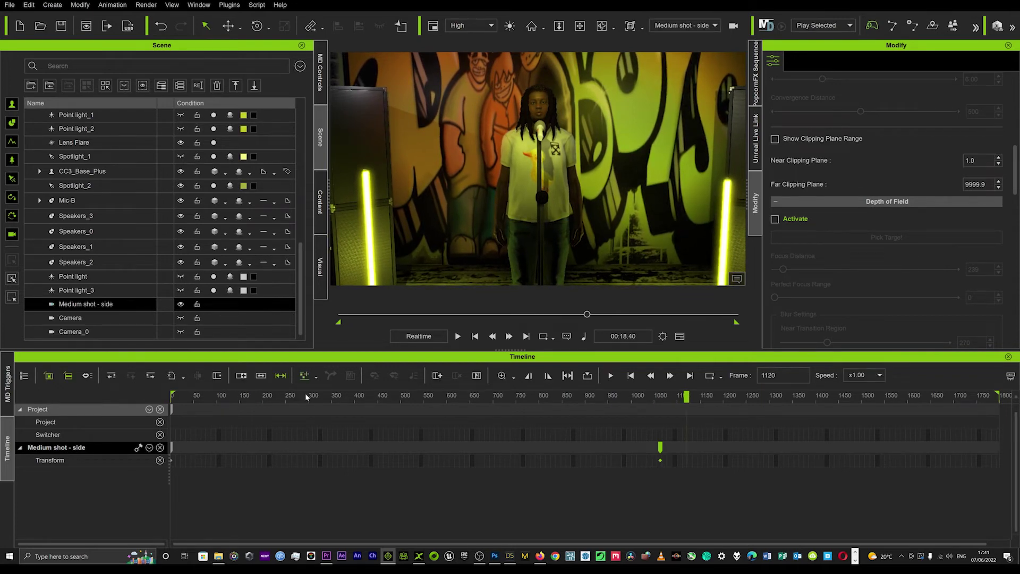
key("Home")
key("space")
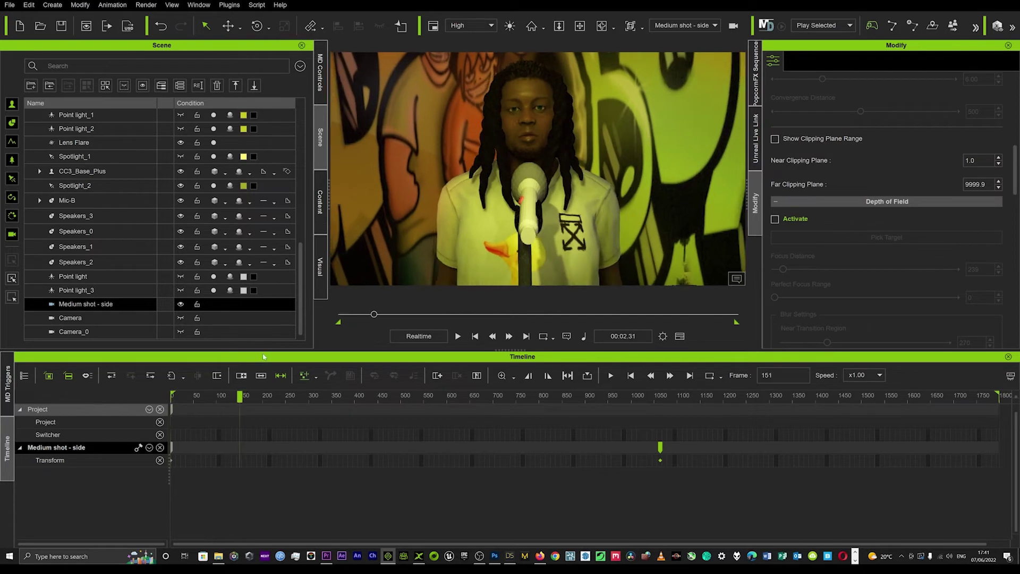
Step: View through Camera at frame 0, select the singer and orbit the shot around to a stronger side angle
left_click(710, 25)
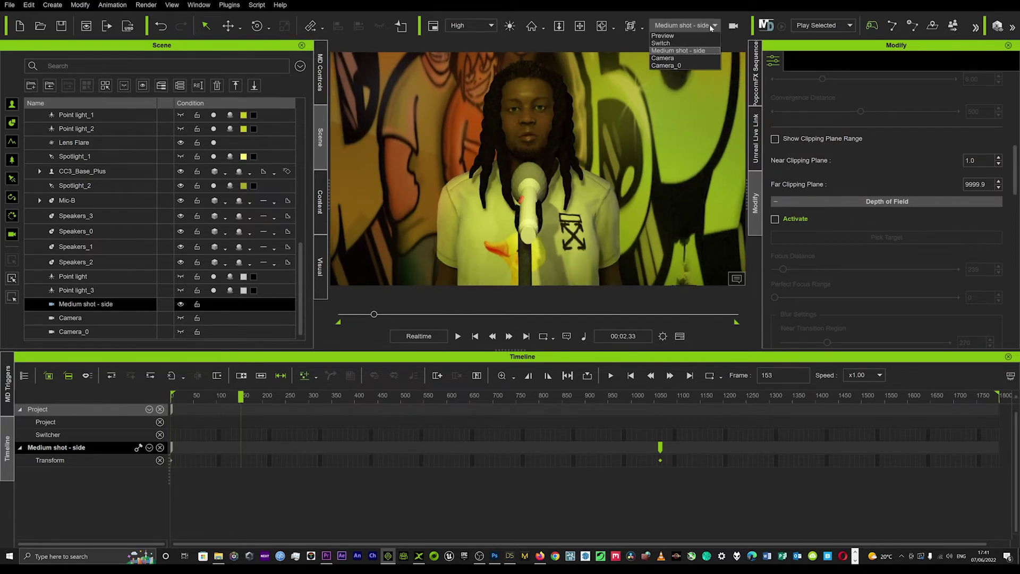
left_click(654, 58)
key("Home")
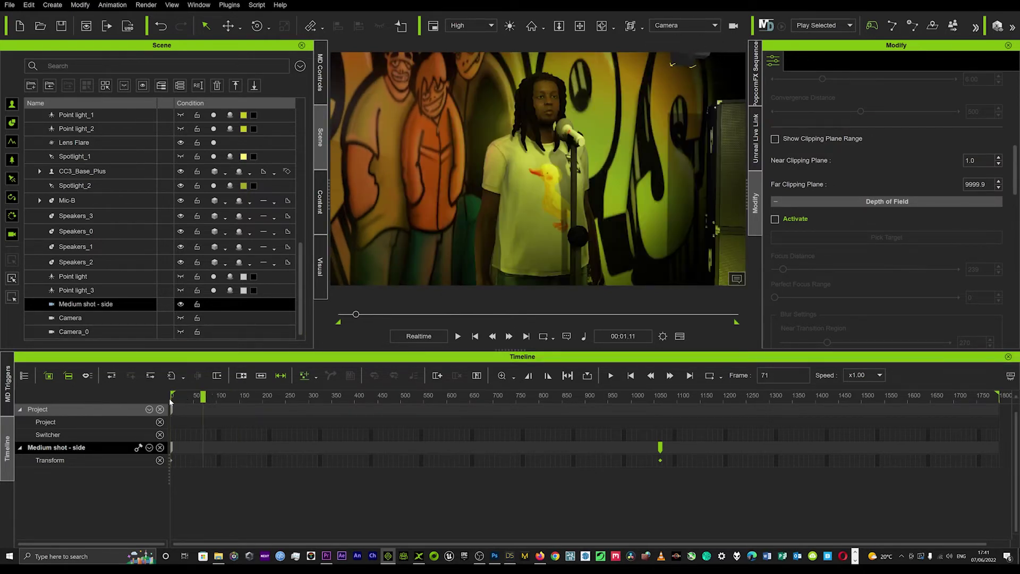
left_click(550, 96)
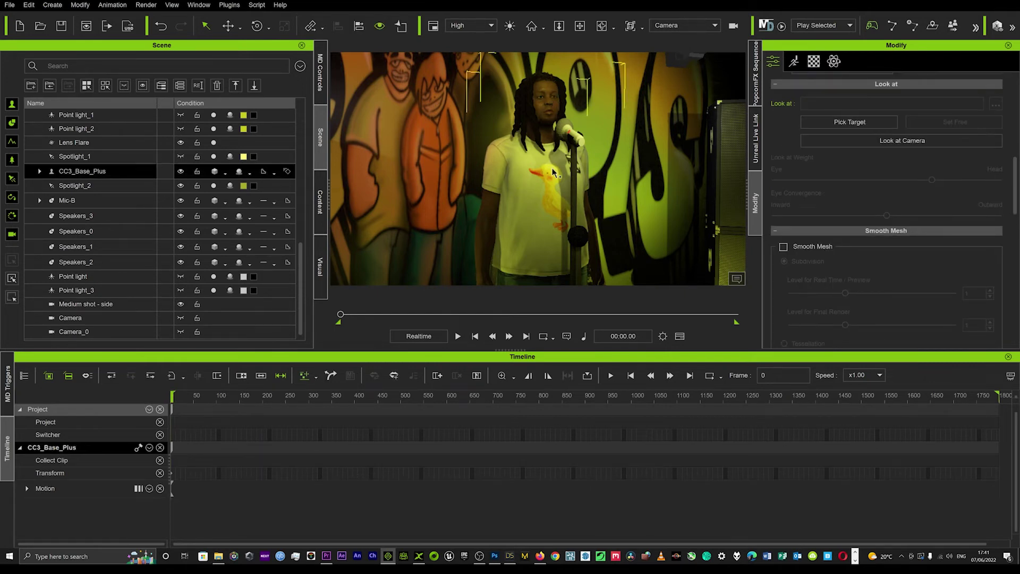
right_click_drag(564, 174, 615, 189)
Step: At frame 604, orbit Camera around the singer to the opposite side, with the bright light and neon tubes in frame
left_click_drag(341, 314, 475, 324)
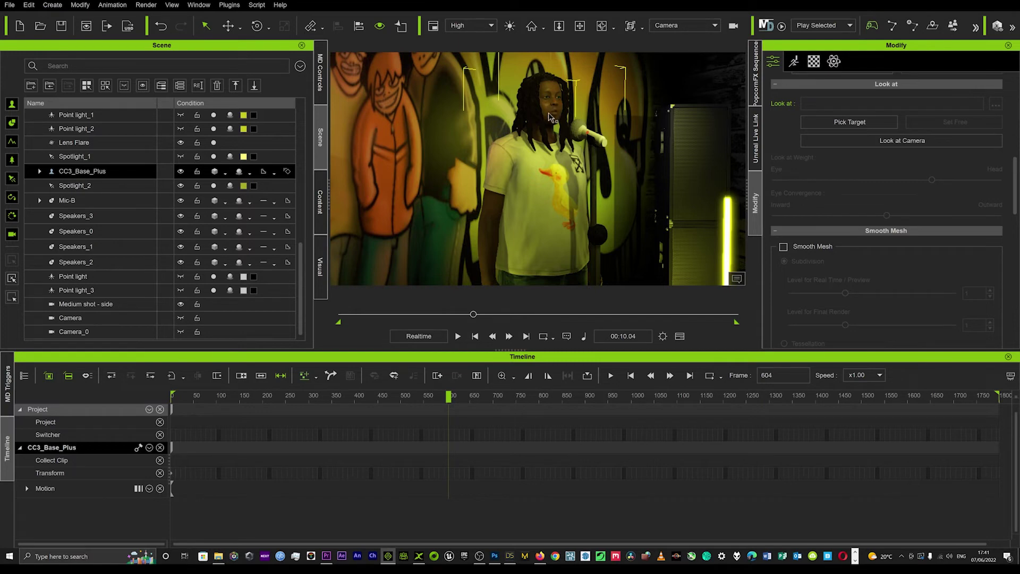
right_click_drag(551, 117, 541, 113)
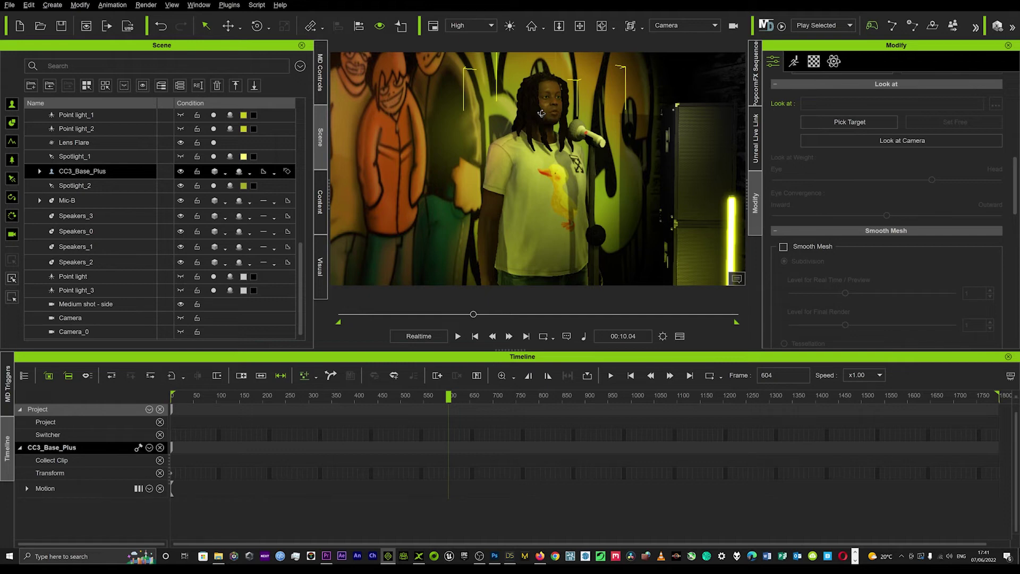
right_click_drag(541, 113, 400, 118)
right_click_drag(589, 160, 408, 134)
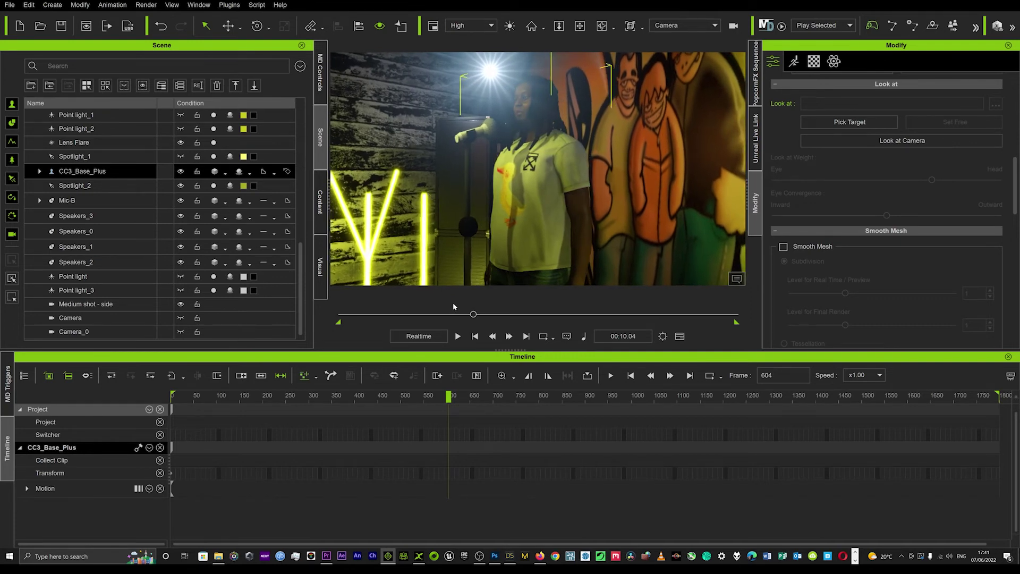
Step: Play the Camera orbit animation around the singer from the first frame to check its movement
left_click_drag(472, 316, 319, 317)
key("space")
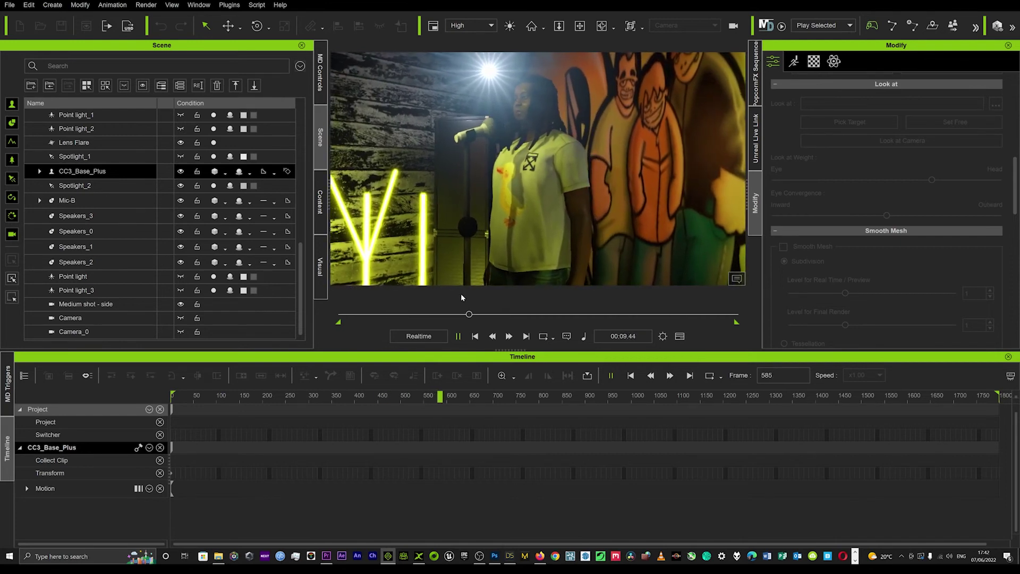
key("space")
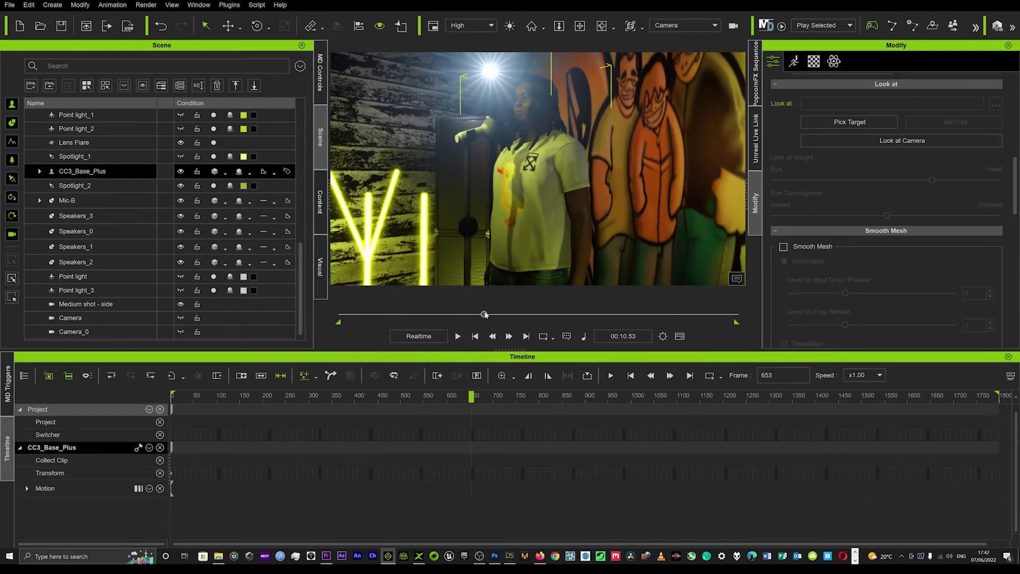
left_click_drag(483, 314, 326, 303)
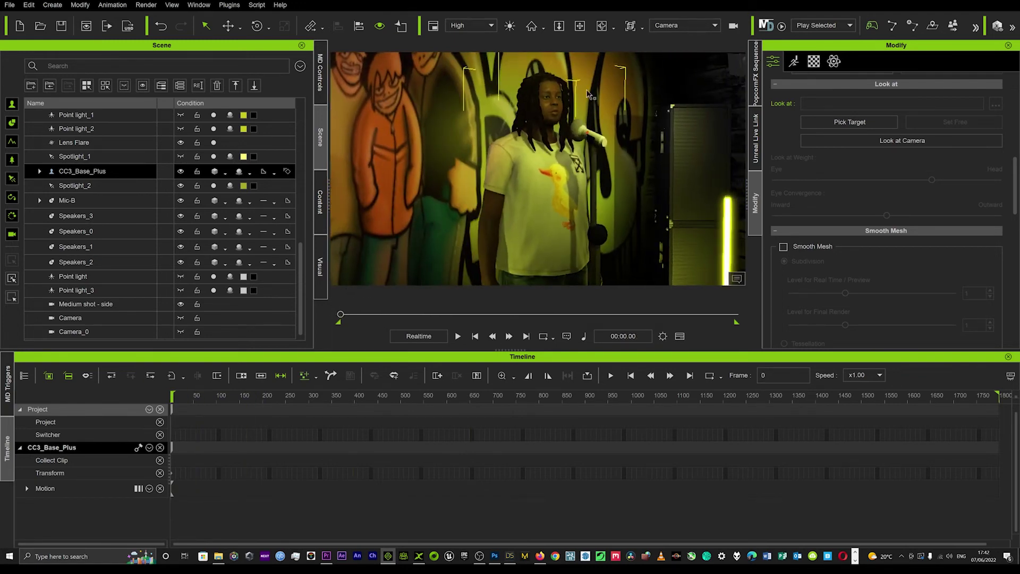
key("space")
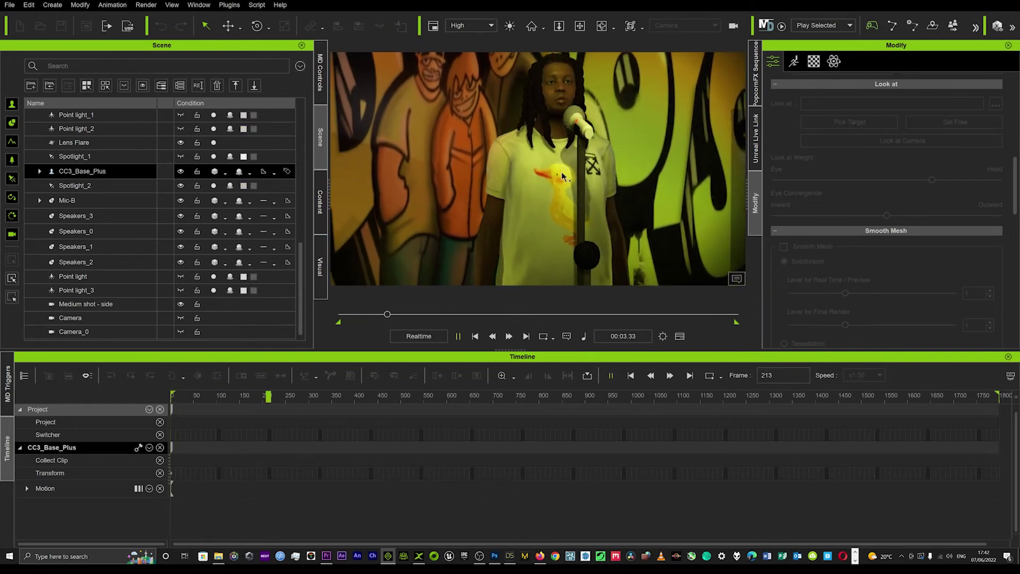
key("space")
Step: Switch the viewport to the Medium shot - side camera and play its animation for comparison
left_click(685, 25)
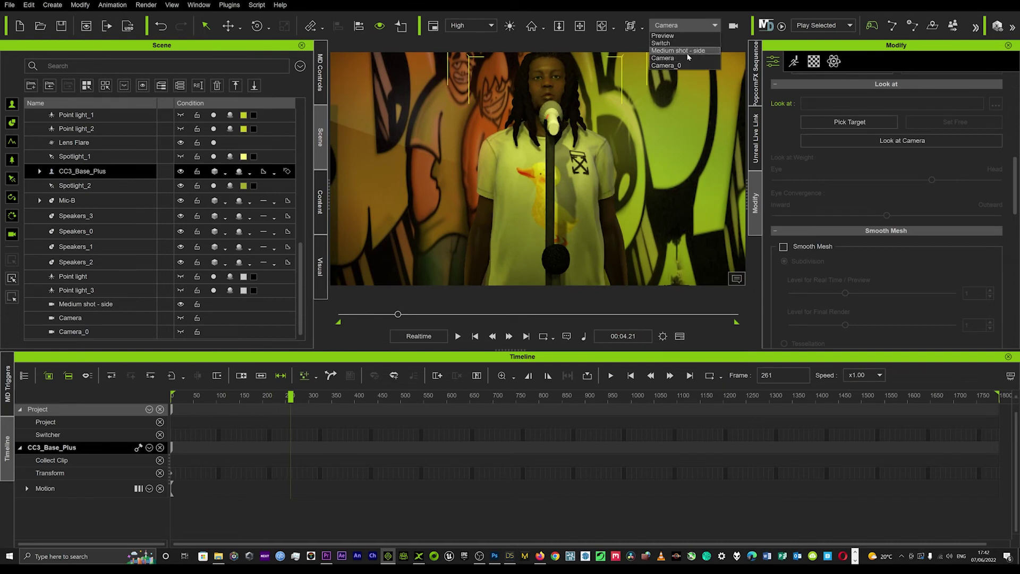
left_click(684, 51)
key("space")
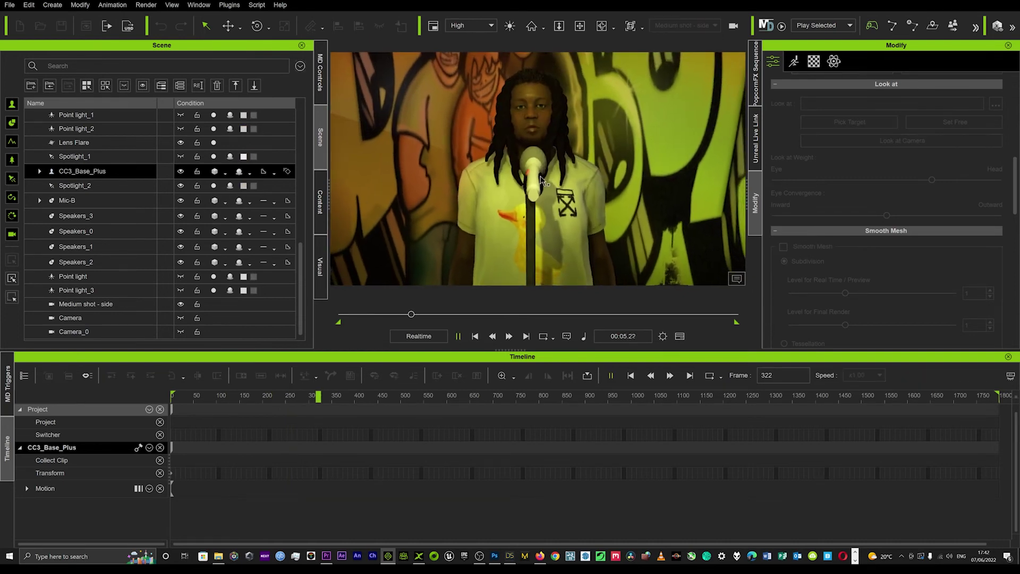
Step: Stop the playback and return to the first frame, keeping the Medium shot - side view
key("space")
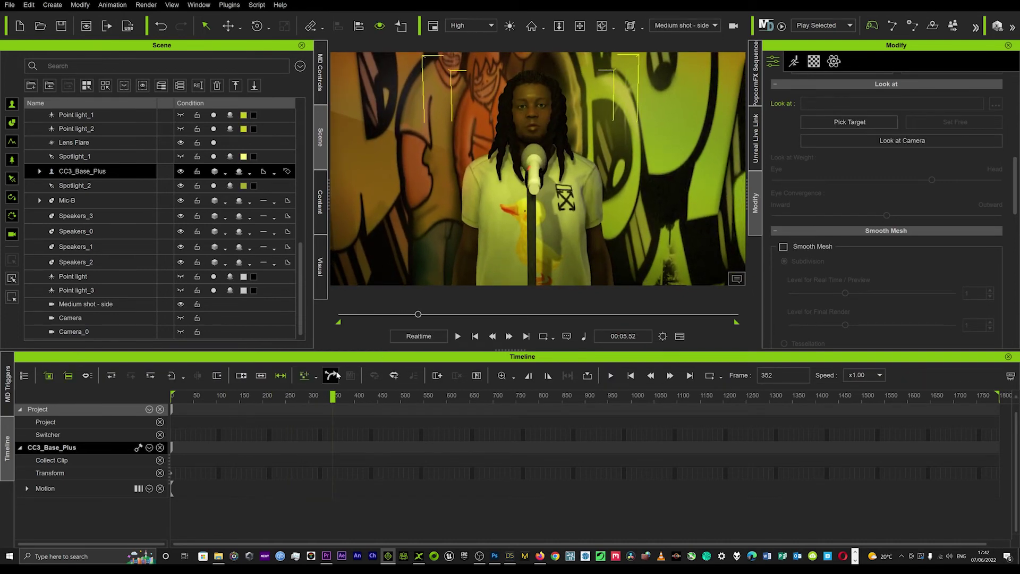
left_click_drag(419, 316, 315, 324)
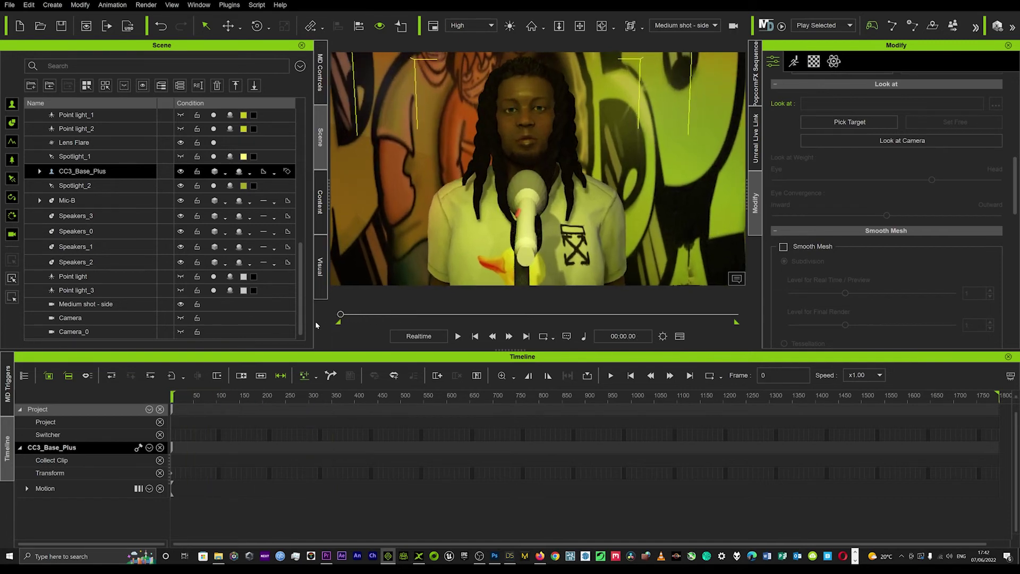
left_click(713, 28)
left_click(686, 54)
Step: Add a camera cut to Camera at frame 196 on the project's Switcher track and select its key
left_click_drag(343, 315, 385, 316)
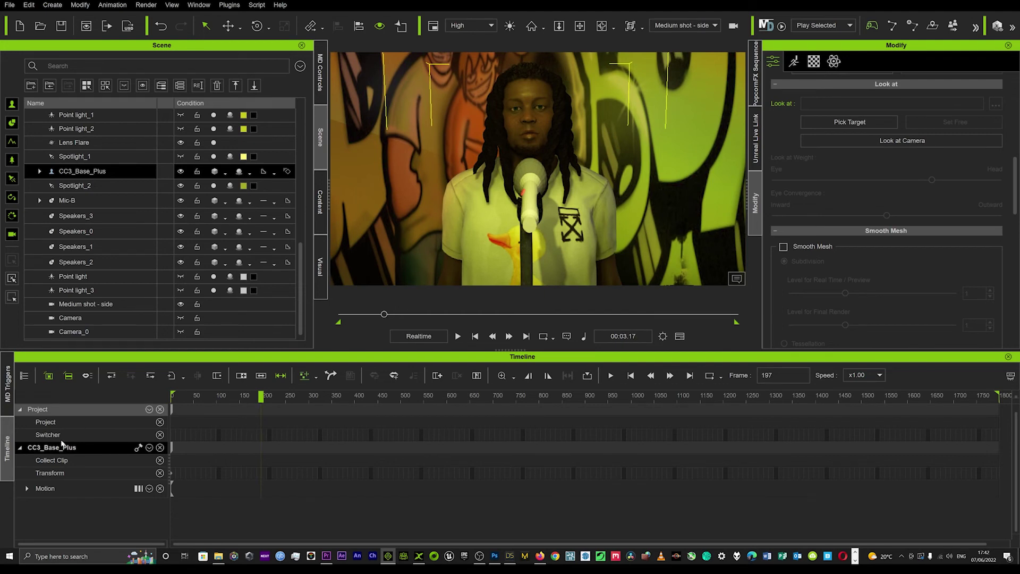
right_click(260, 438)
mouse_move(305, 520)
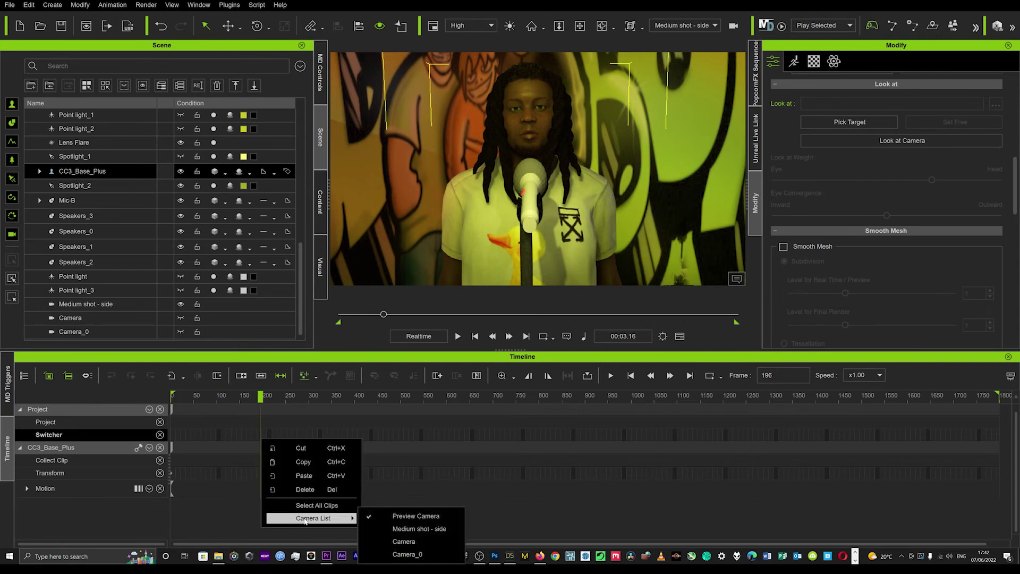
left_click(405, 542)
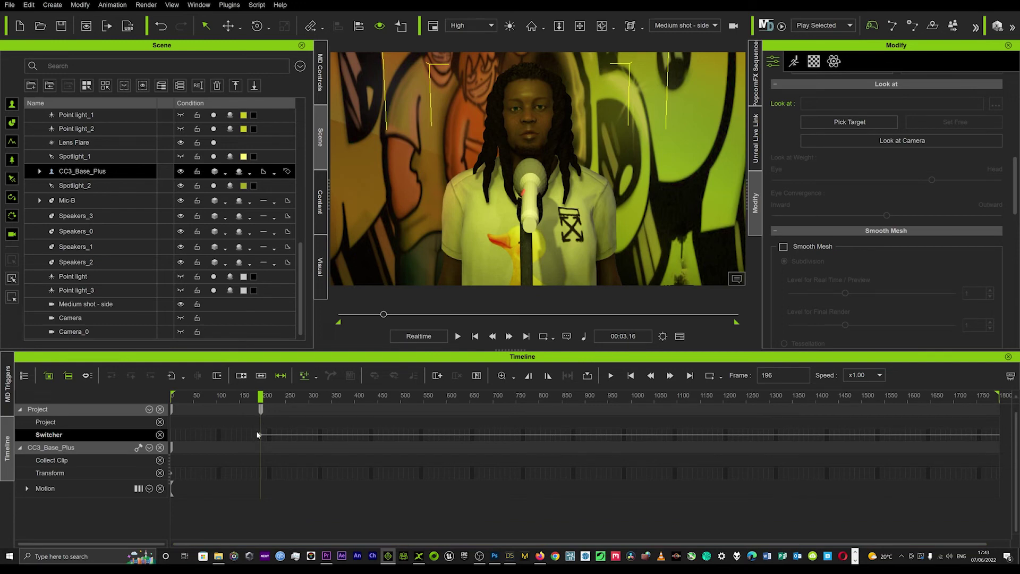
left_click(261, 410)
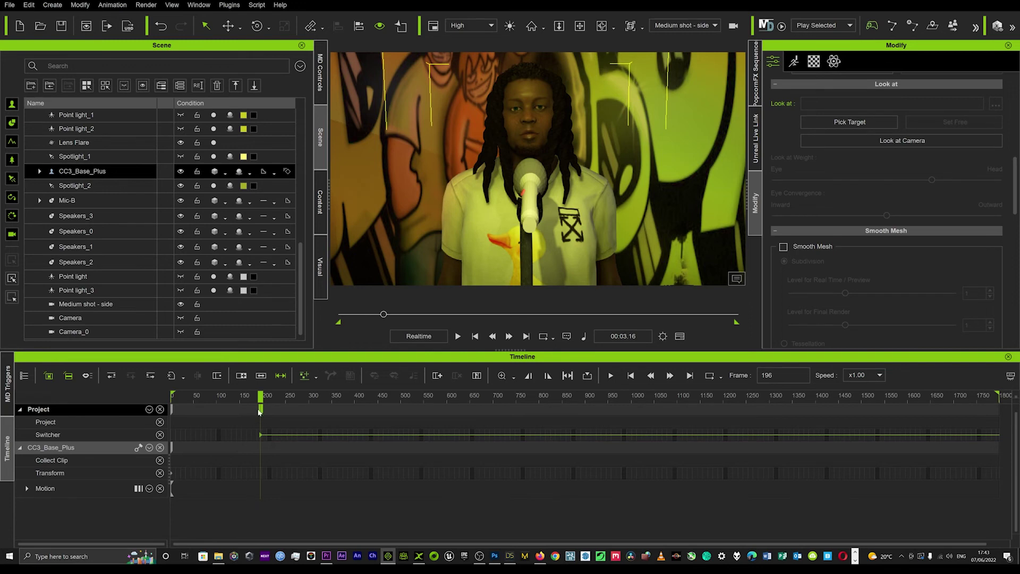
Step: Set the viewport to the Switch camera and play from the first frame through the cut to Camera
left_click_drag(256, 396, 138, 395)
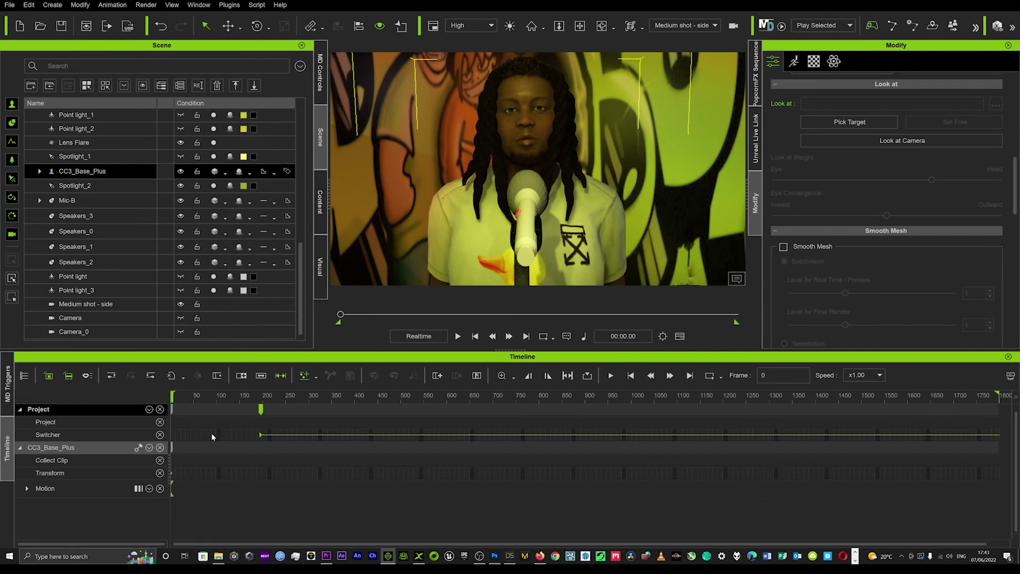
left_click(714, 26)
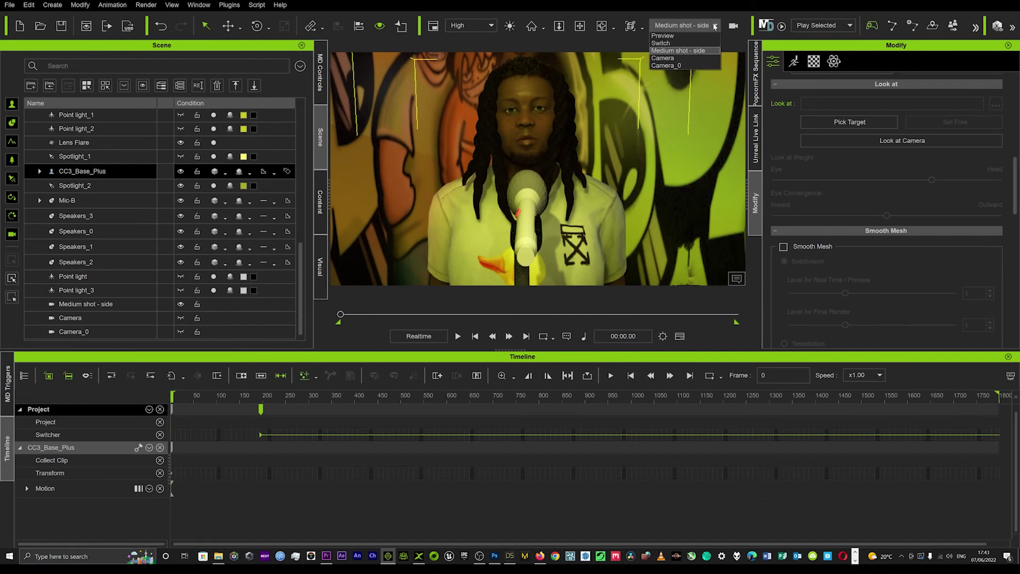
left_click(670, 51)
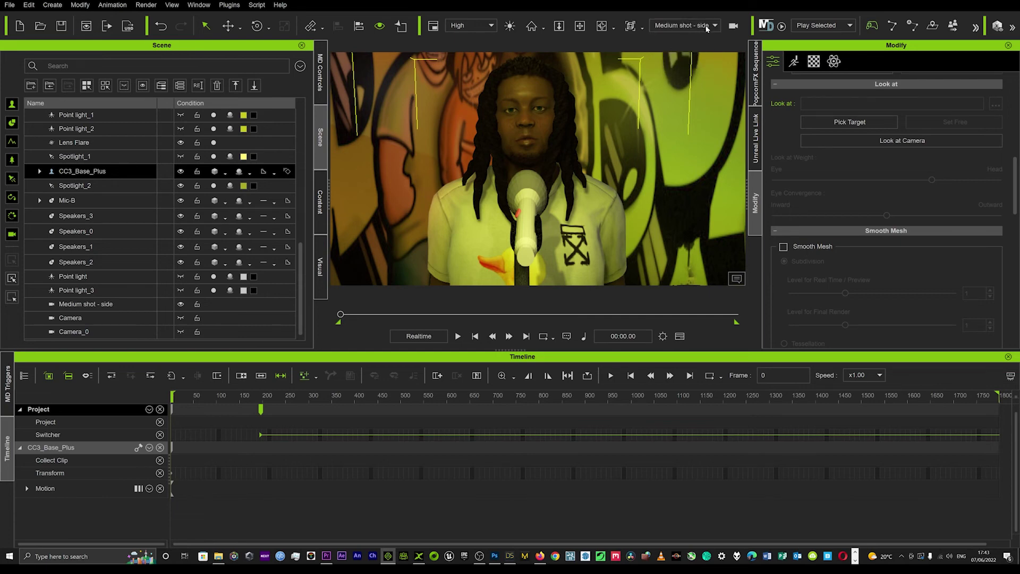
left_click(706, 26)
left_click(665, 43)
left_click(457, 336)
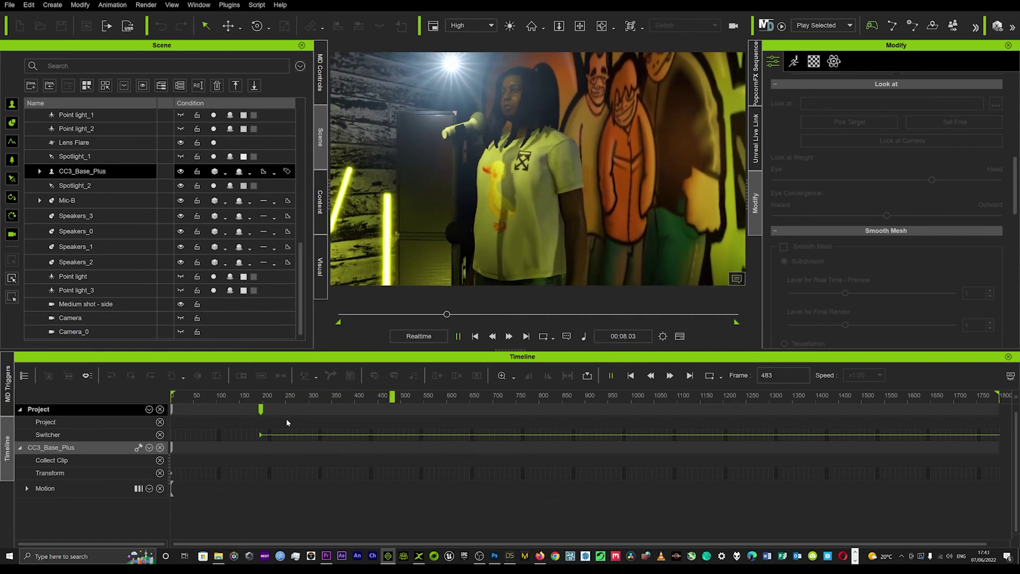
key("space")
Step: Move the cut to Camera on the Switcher track to frame 284
left_click_drag(202, 395, 133, 404)
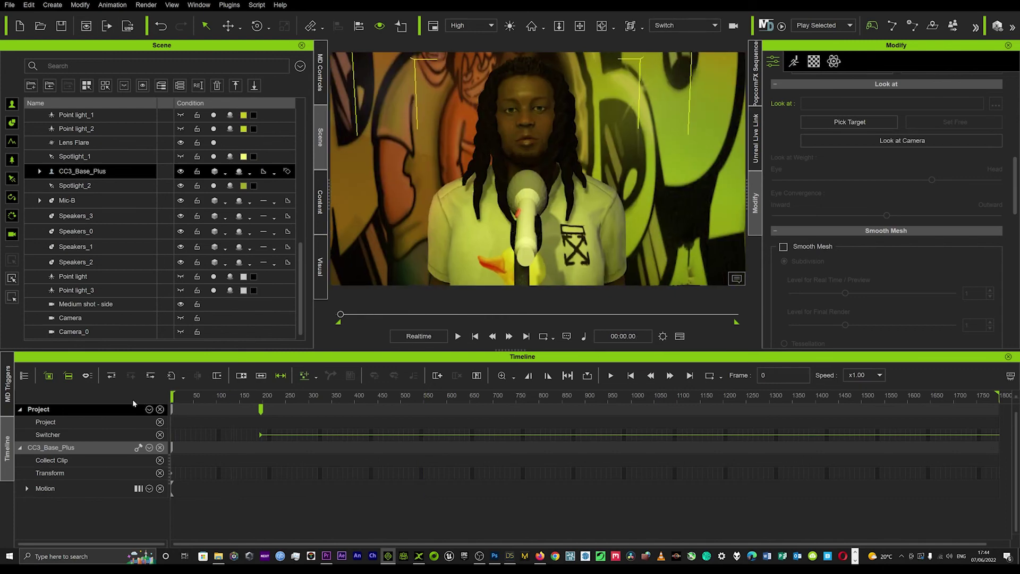
key("space")
key("space")
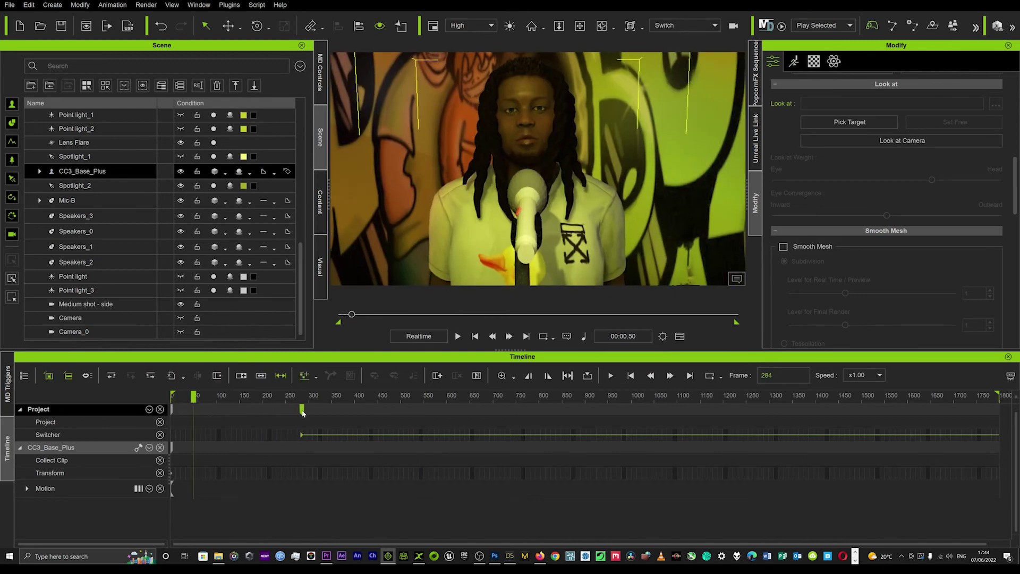
Step: Play the switched shot past the retimed camera cut, and return to the first frame
key("space")
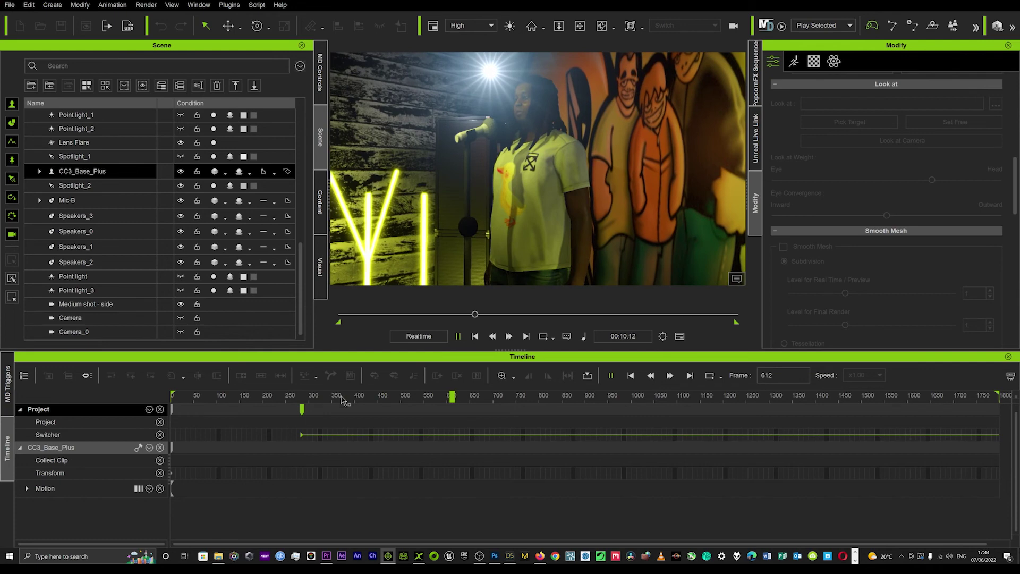
key("space")
left_click_drag(251, 395, 128, 394)
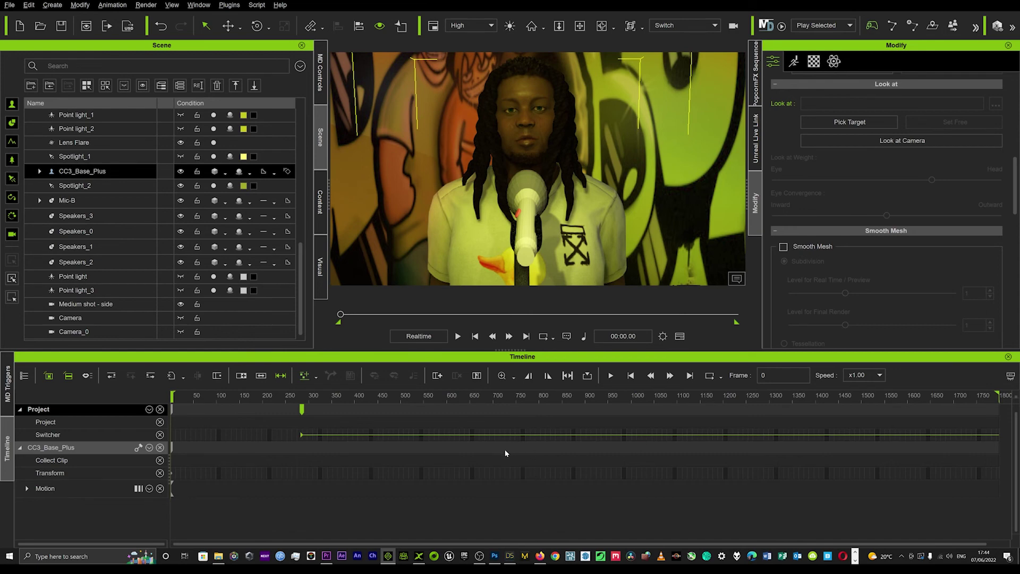
Step: View through Camera_0 and pull it back to a wide shot of the singer between the speakers
left_click(716, 26)
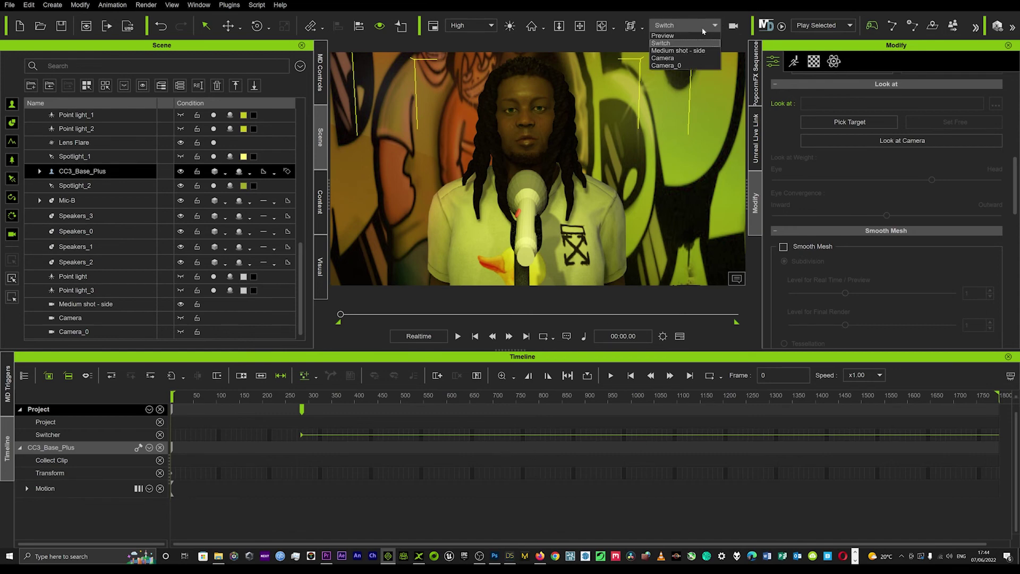
left_click(673, 65)
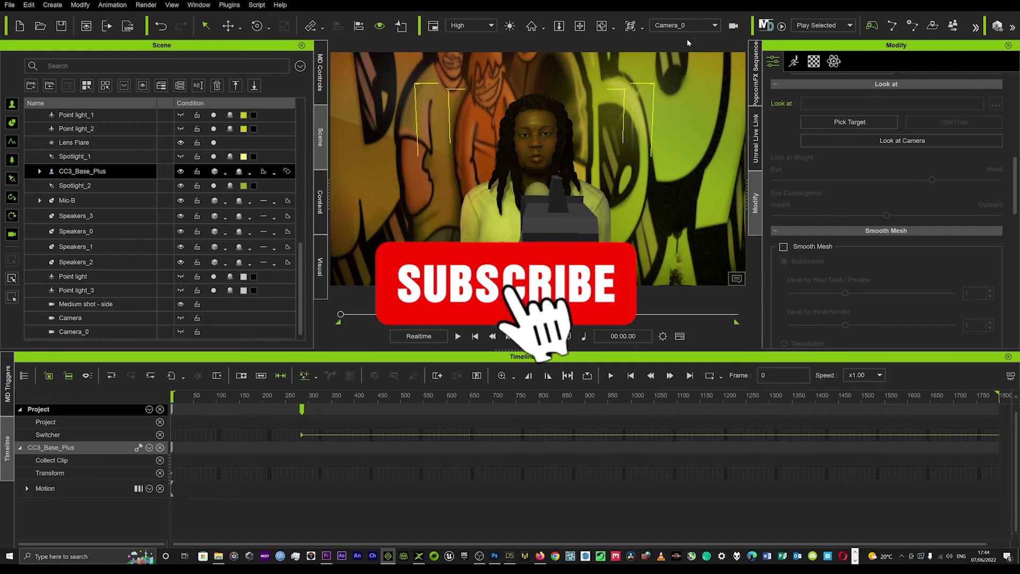
left_click(715, 26)
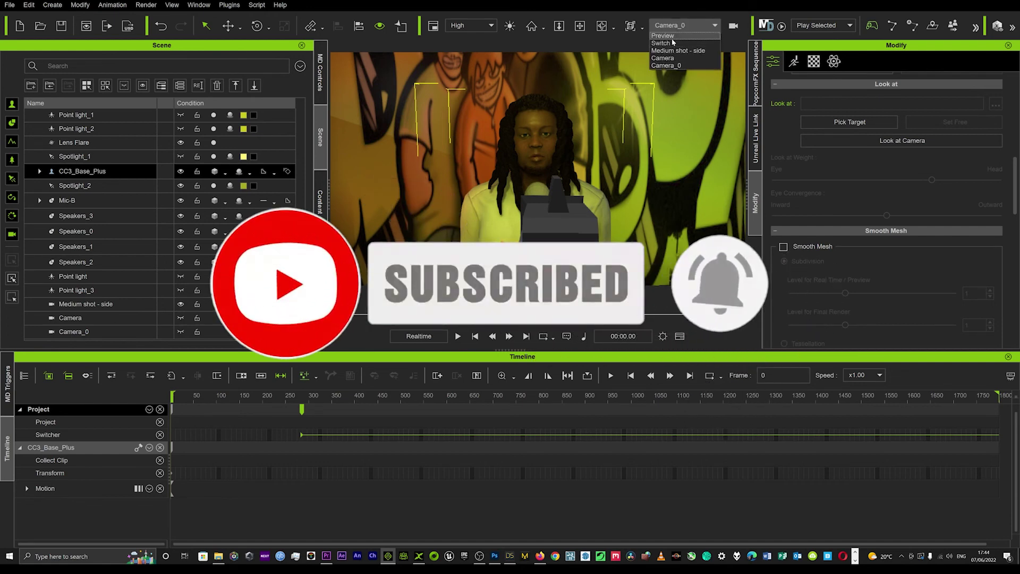
left_click(530, 146)
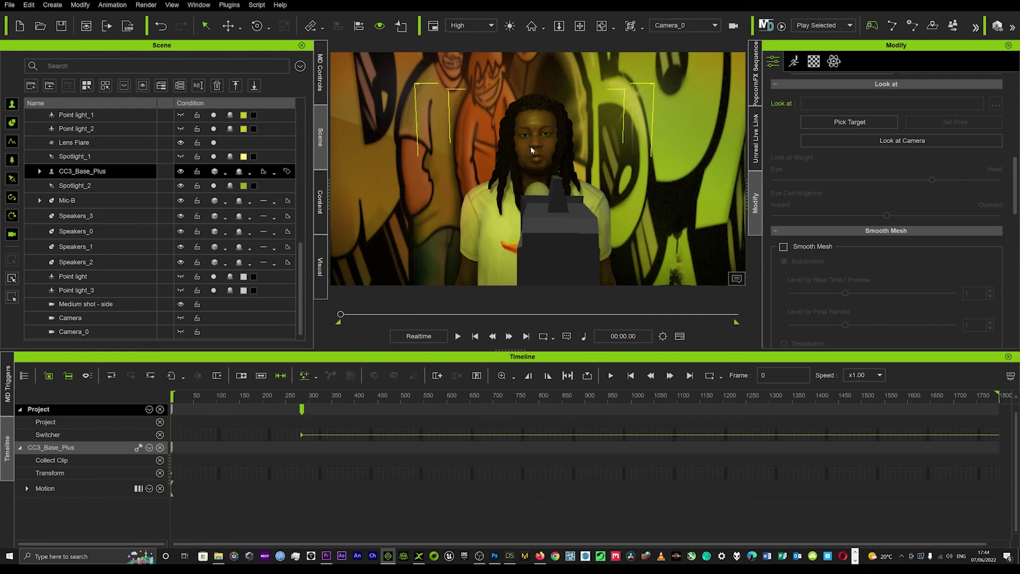
scroll(537, 169, "down", 5)
scroll(539, 178, "down", 2)
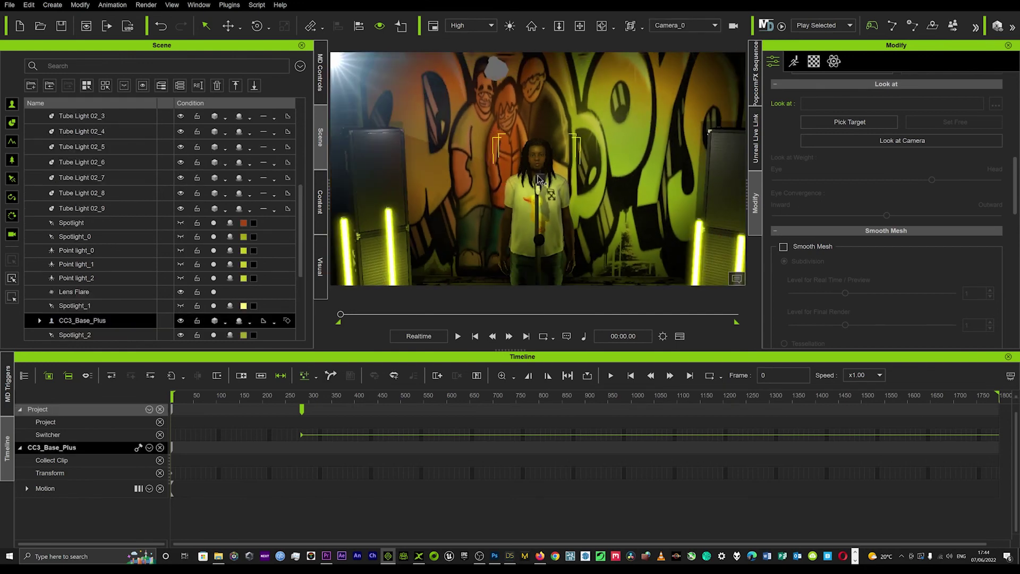
Step: Pan and orbit Camera_0 to a frontal full-body framing of the singer, including the speakers, neon tubes and painted floor
middle_click_drag(541, 178, 532, 92)
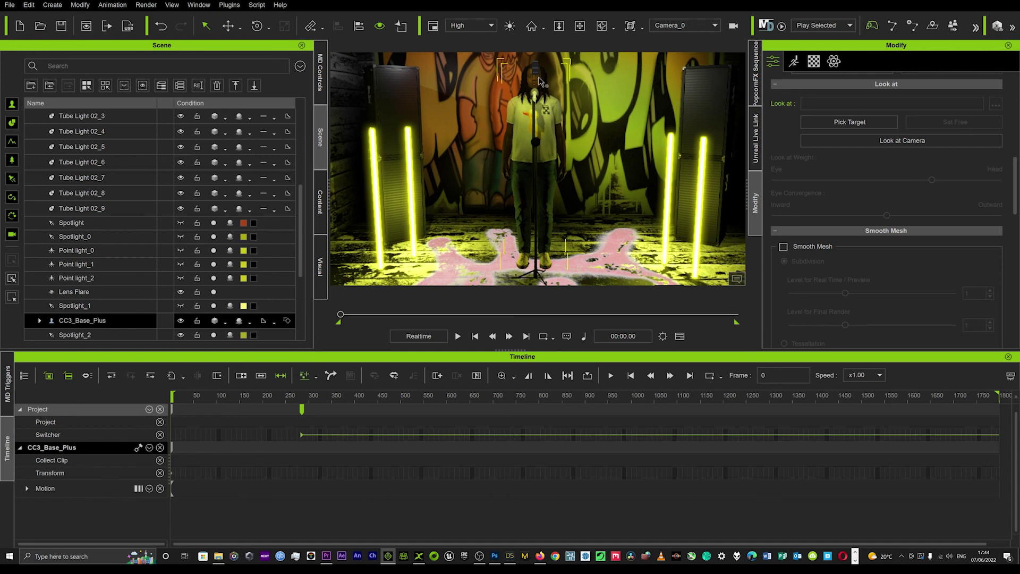
right_click_drag(549, 93, 452, 95)
middle_click_drag(452, 96, 443, 137)
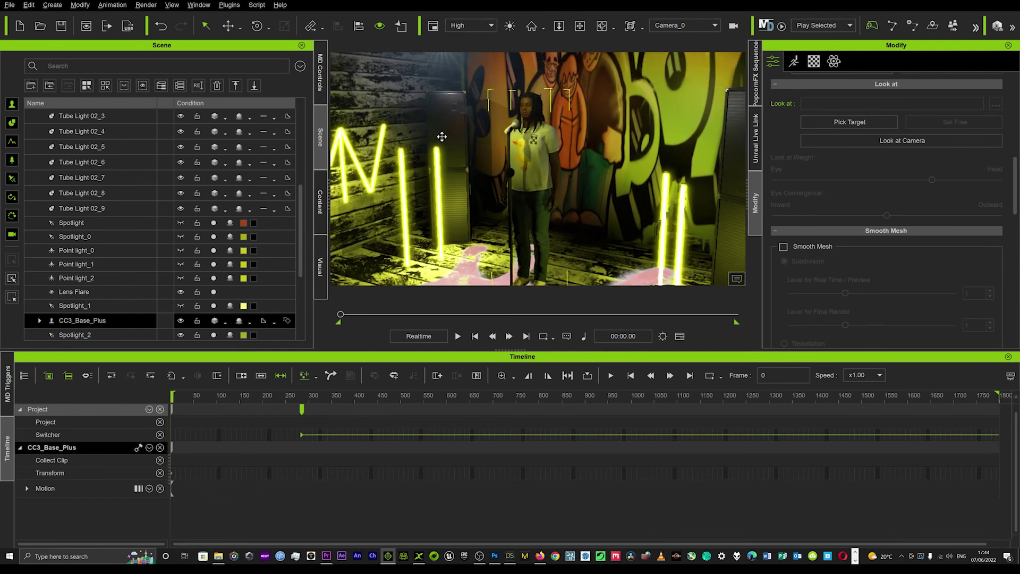
mouse_move(442, 137)
right_mouse_down()
mouse_move(439, 164)
mouse_move(444, 154)
right_mouse_up()
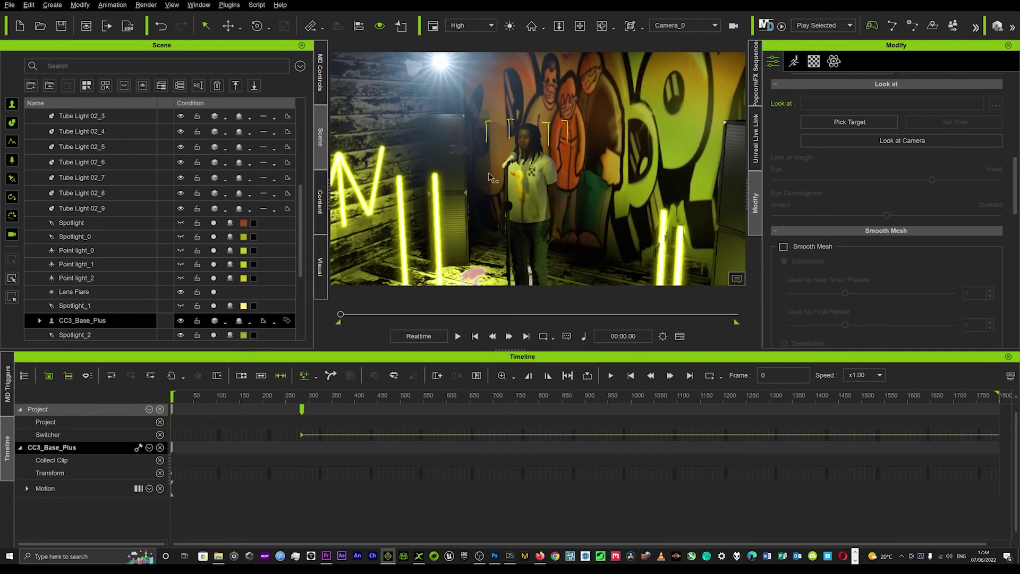
middle_click_drag(507, 177, 525, 110)
mouse_move(510, 133)
right_mouse_down()
mouse_move(609, 118)
mouse_move(537, 122)
mouse_move(522, 143)
right_mouse_up()
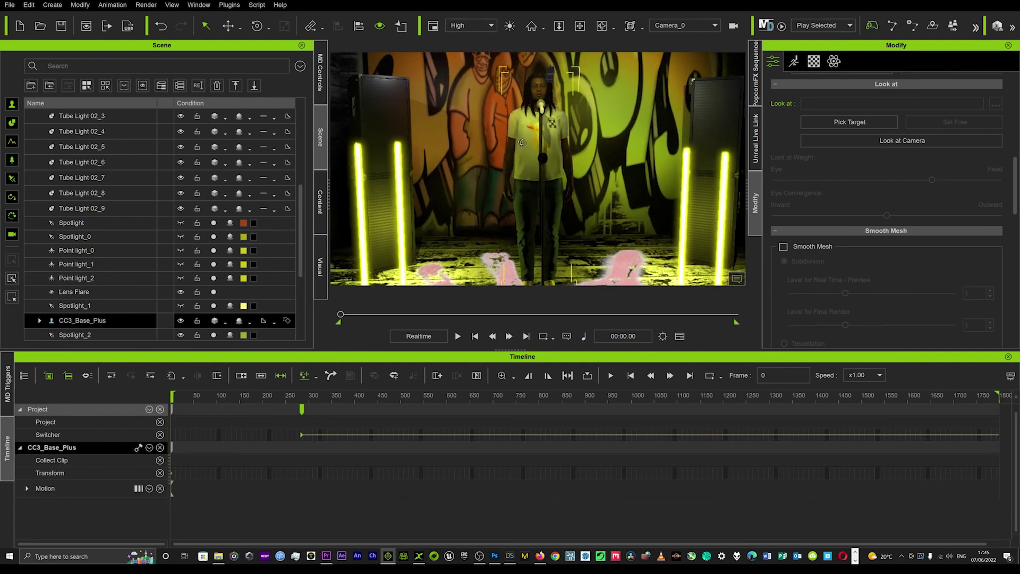